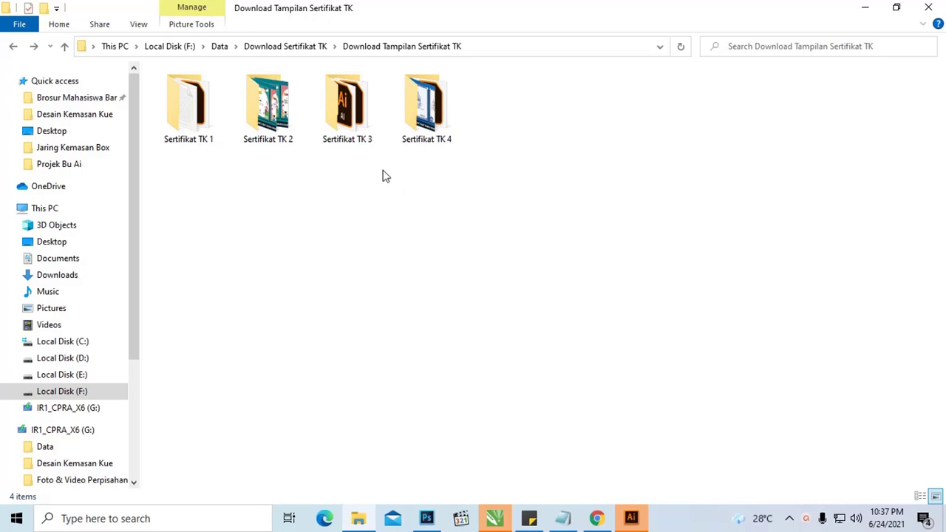
Step: Open Sertifikat TK 1 and look at the Potrait and Landscape Word certificates
click(186, 136)
click(419, 142)
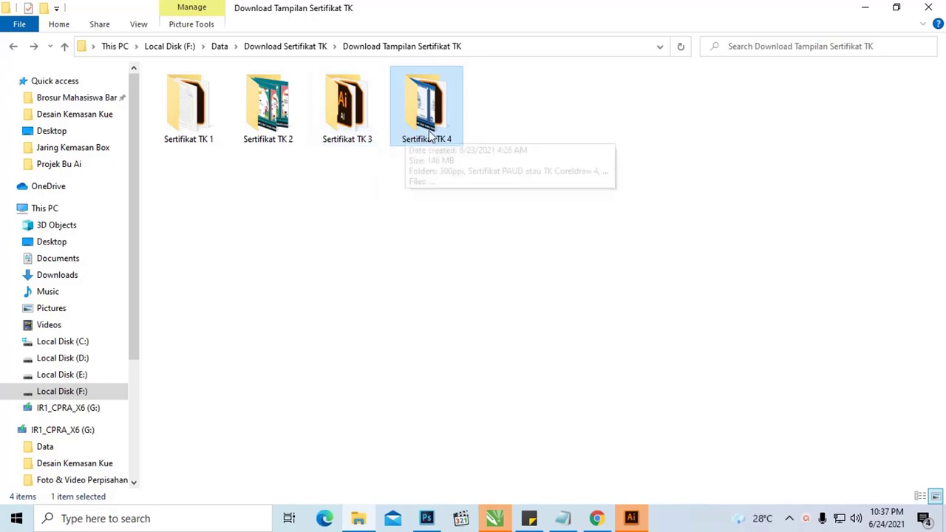
click(392, 186)
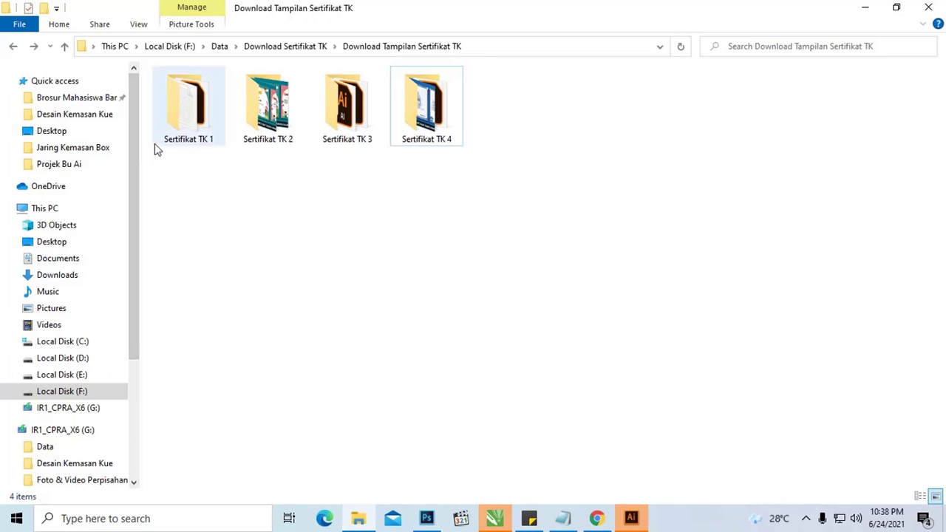
mouse_move(188, 107)
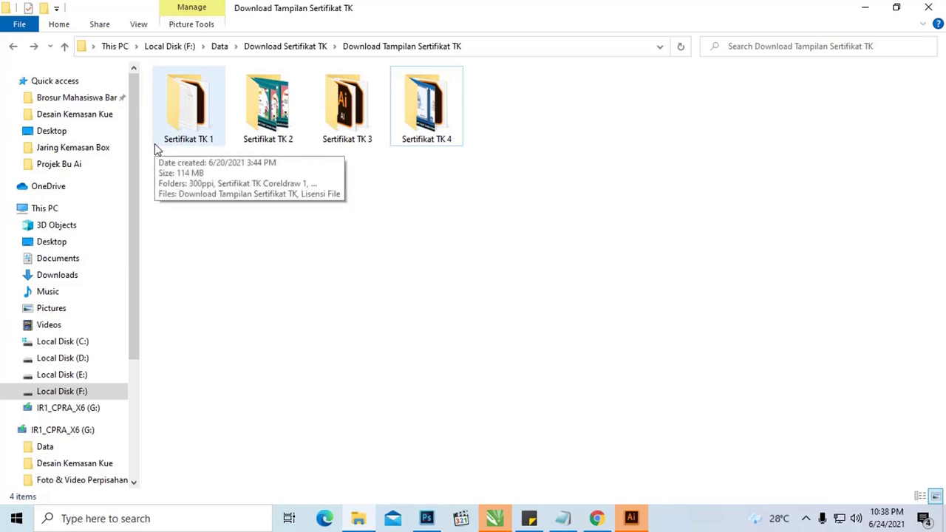
double_click(178, 129)
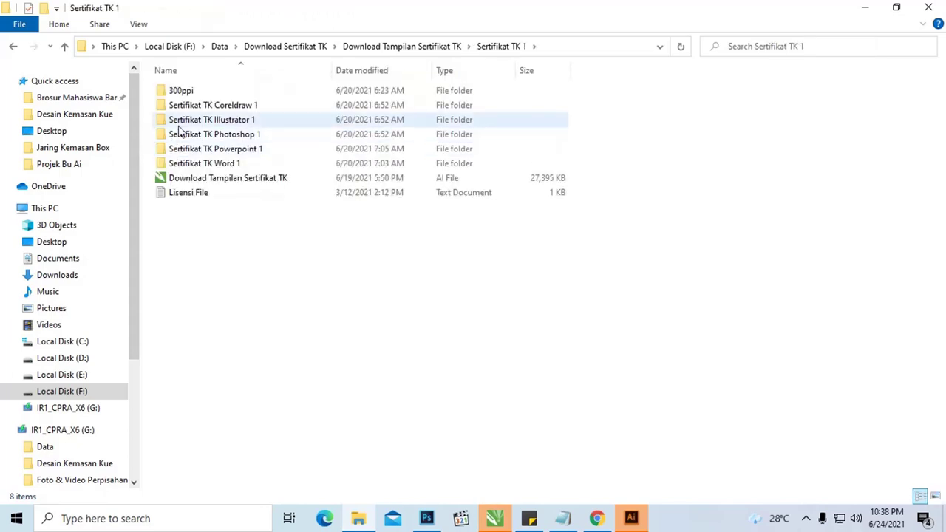
double_click(186, 163)
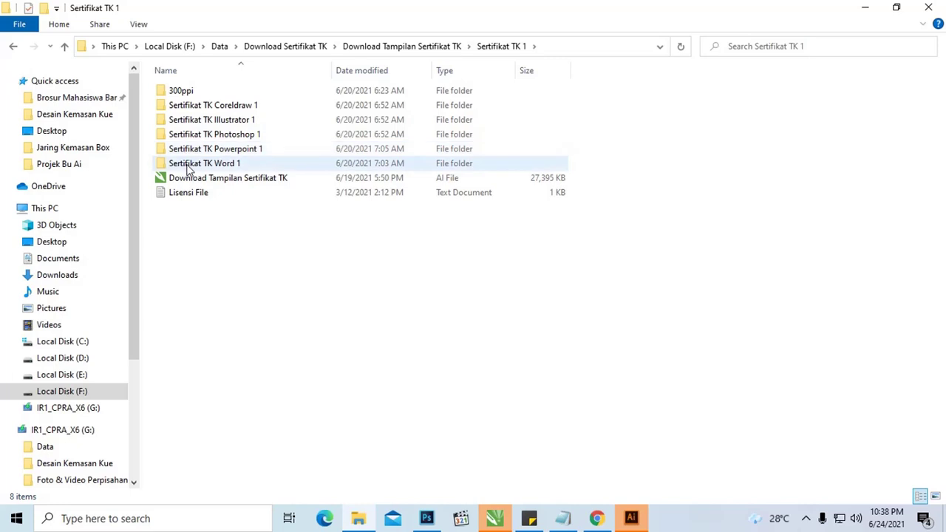
click(224, 111)
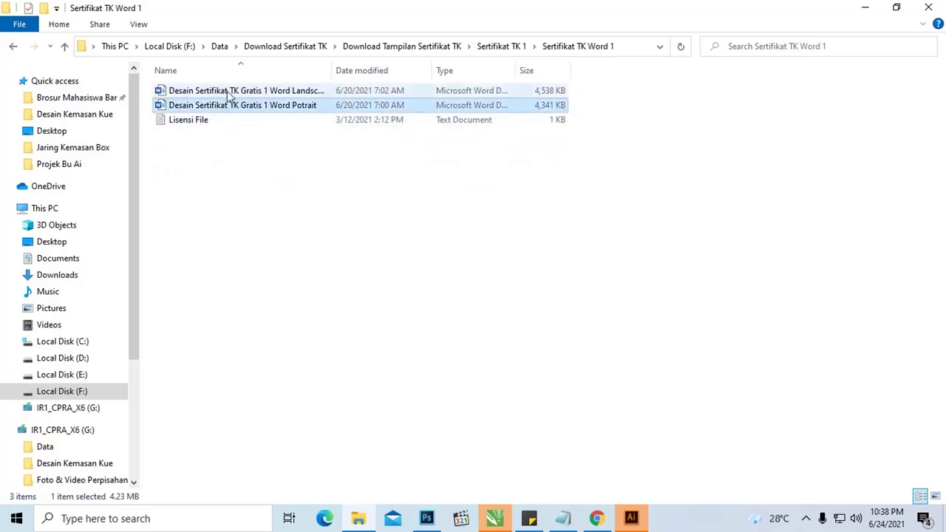
click(231, 94)
double_click(331, 70)
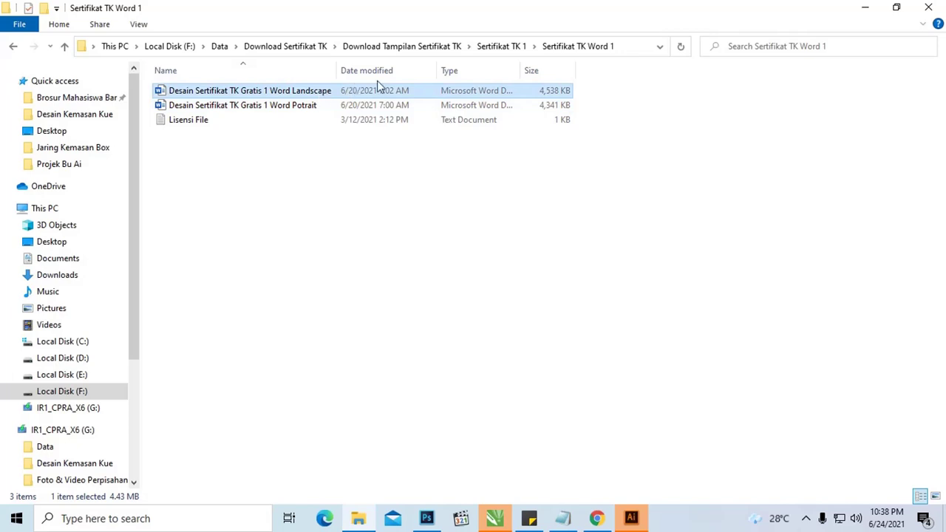
Step: Go back to Sertifikat TK 1 and review its Photoshop, Powerpoint, Word and Coreldraw folders
click(498, 46)
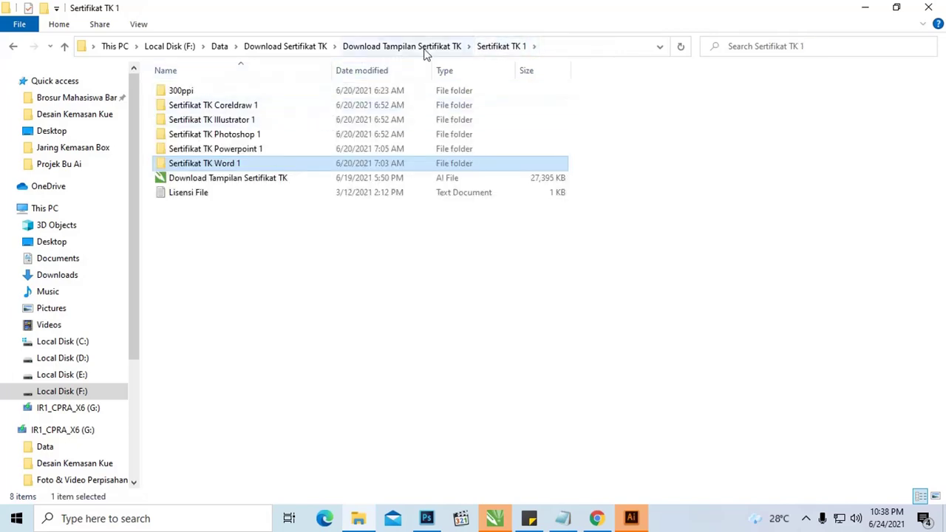
click(253, 120)
click(257, 150)
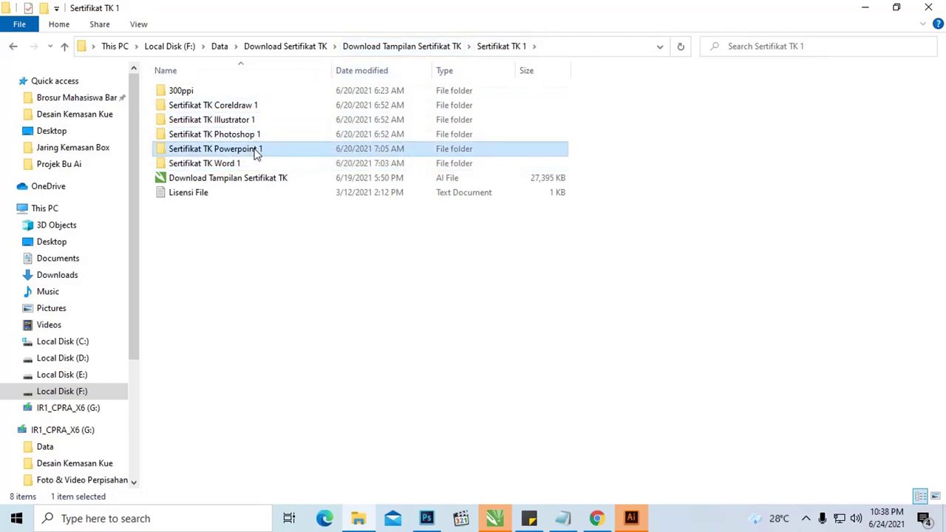
click(240, 164)
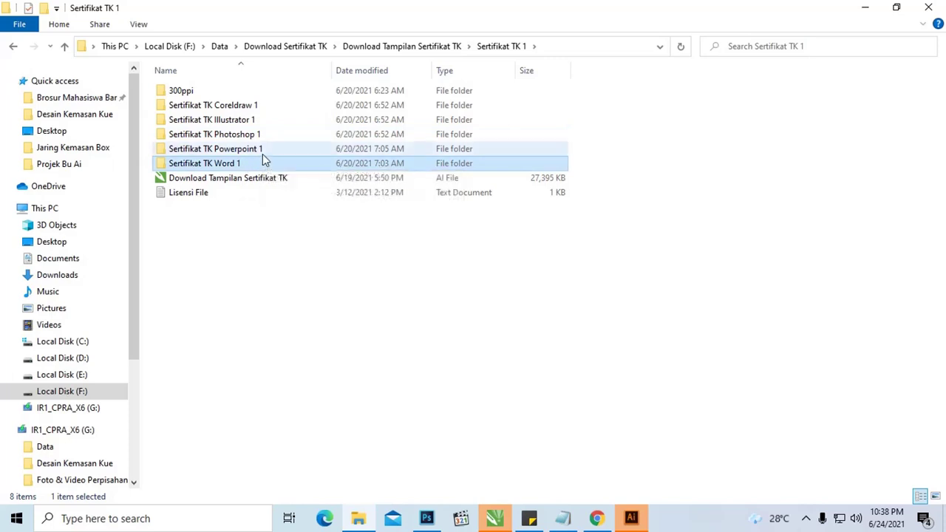
click(264, 107)
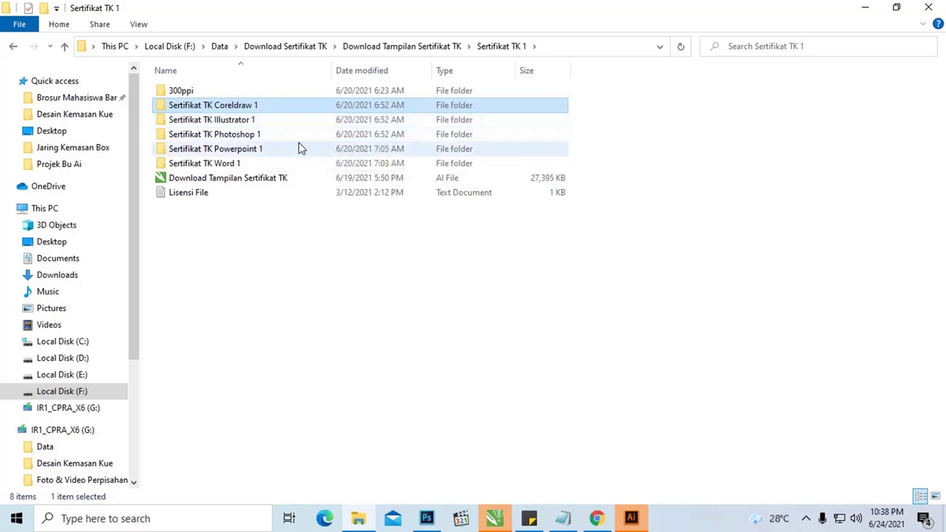
Step: Open the Sertifikat TK Coreldraw 1 folder and select the CorelDraw certificate file
double_click(242, 108)
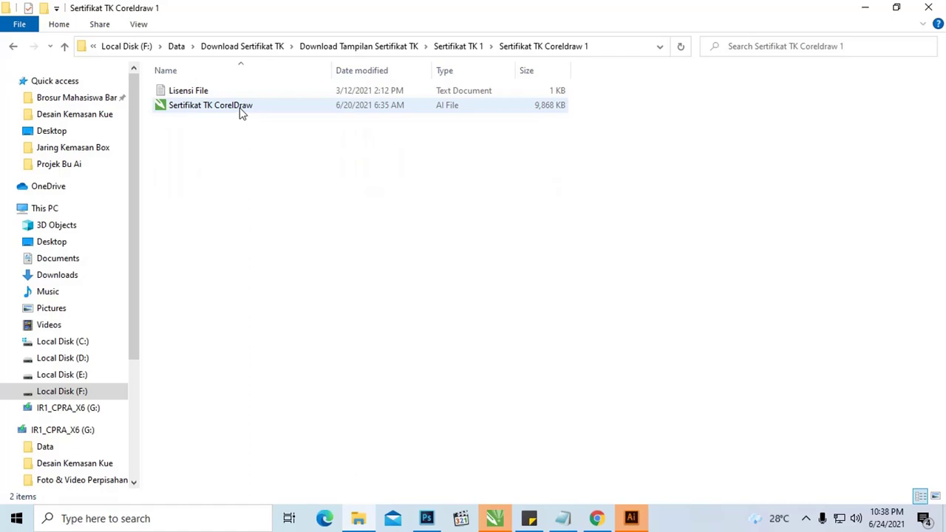
click(240, 109)
right_click(239, 107)
click(227, 124)
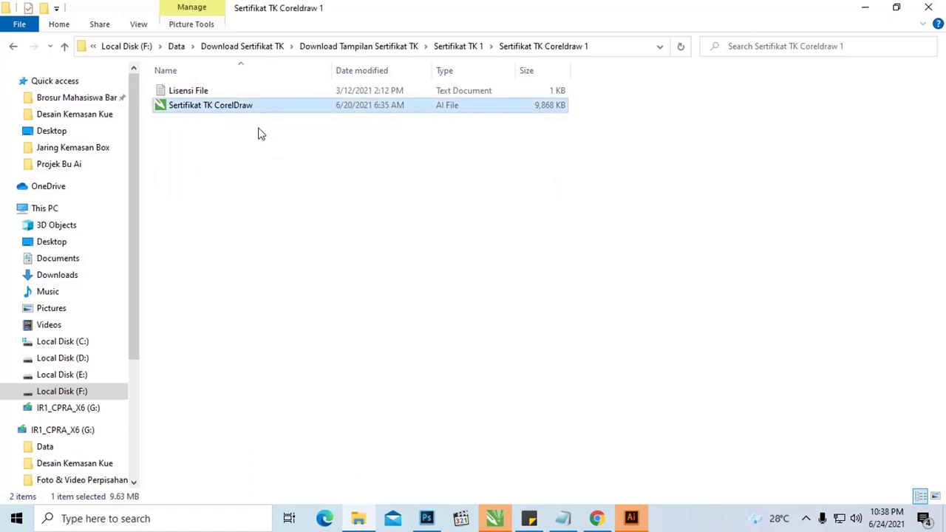
Step: Open the Sertifikat TK Illustrator file with Adobe Illustrator CC 2018
mouse_move(258, 133)
mouse_down()
mouse_move(496, 520)
mouse_move(407, 251)
mouse_up()
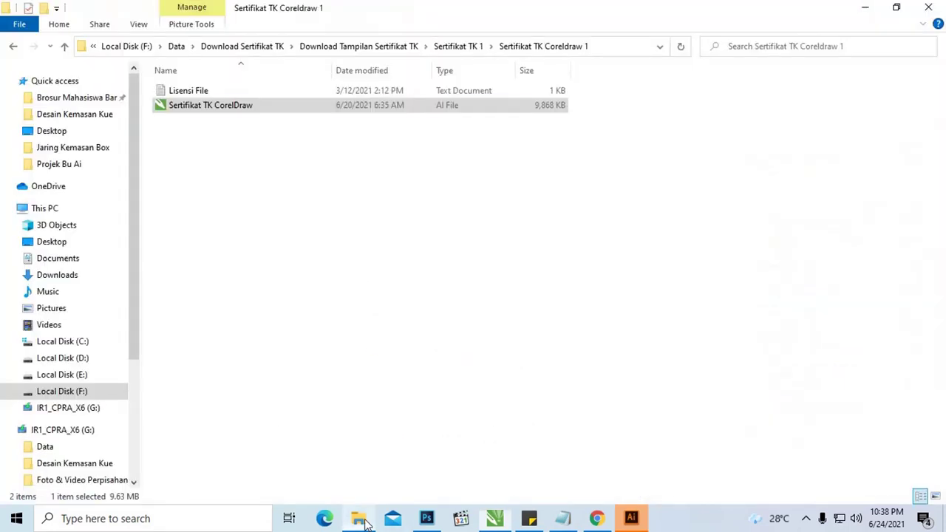
mouse_move(407, 251)
mouse_down()
mouse_move(301, 298)
mouse_move(407, 71)
mouse_move(399, 52)
mouse_up()
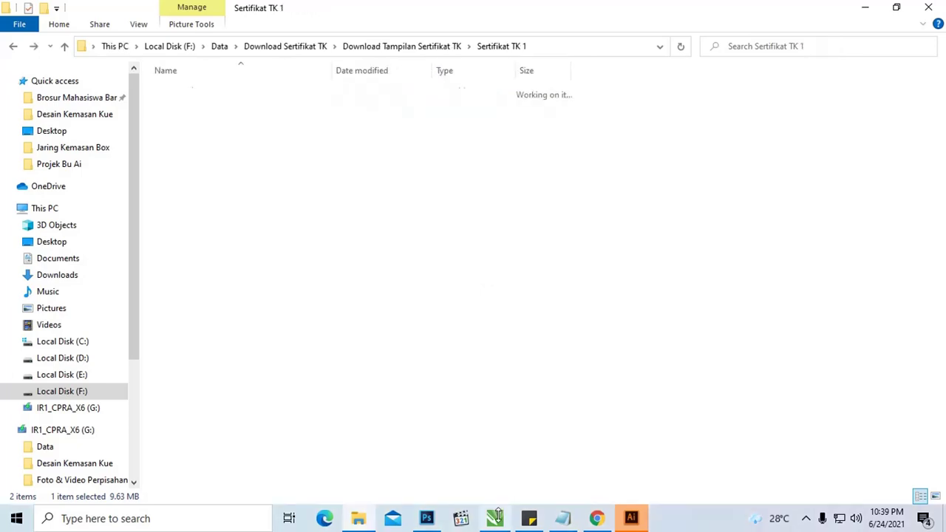
double_click(258, 120)
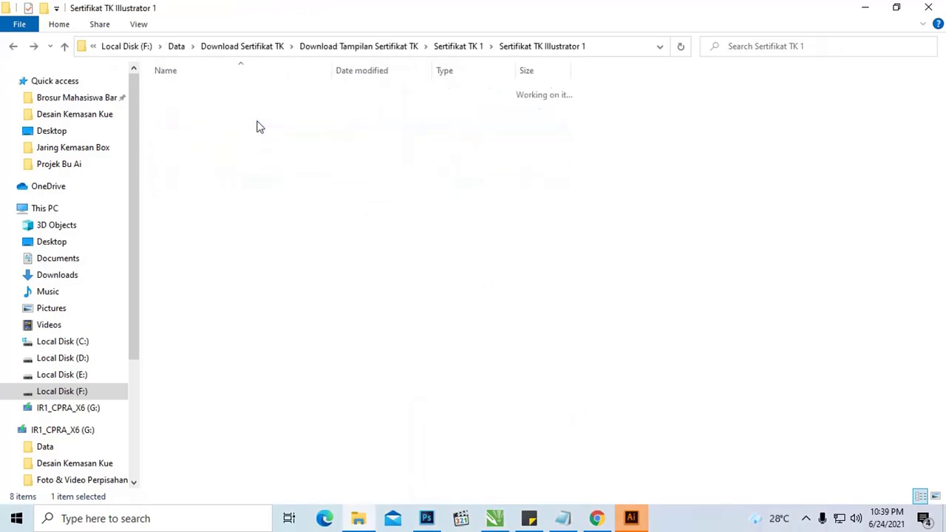
click(235, 108)
right_click(235, 111)
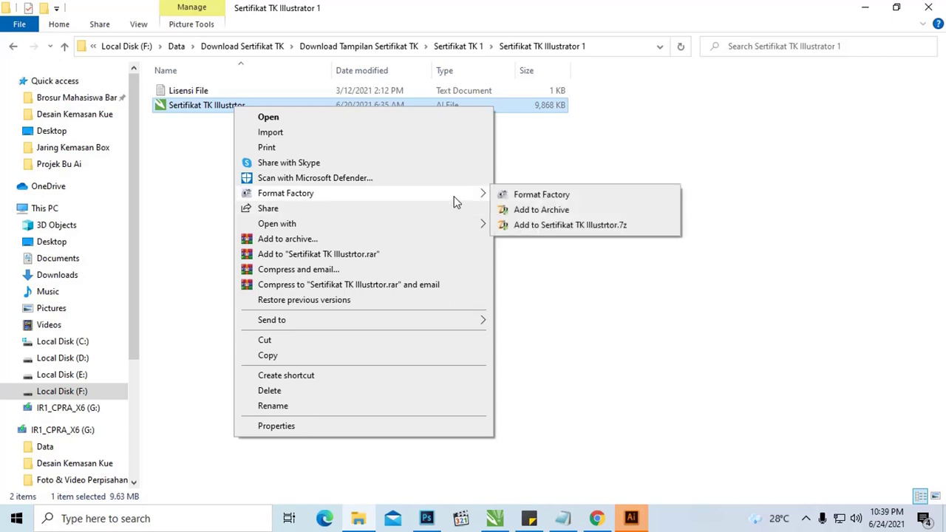
mouse_move(277, 224)
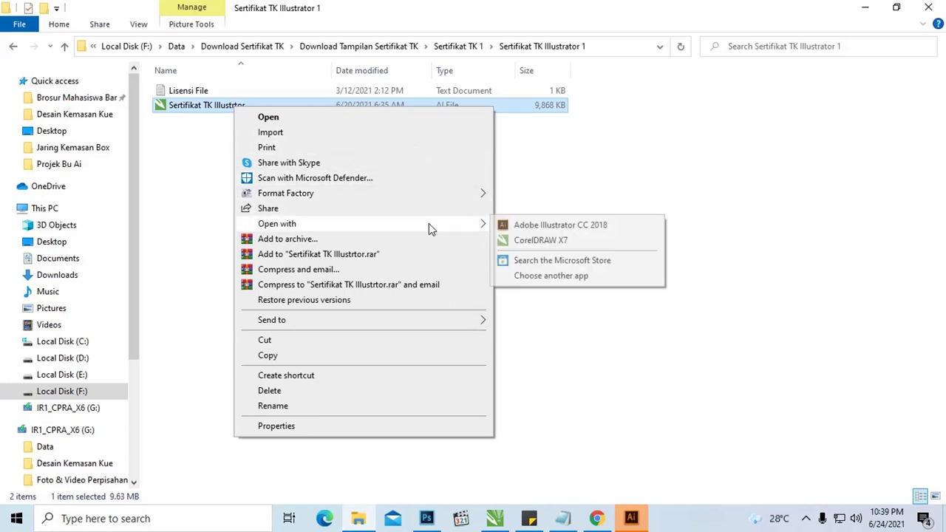
click(545, 225)
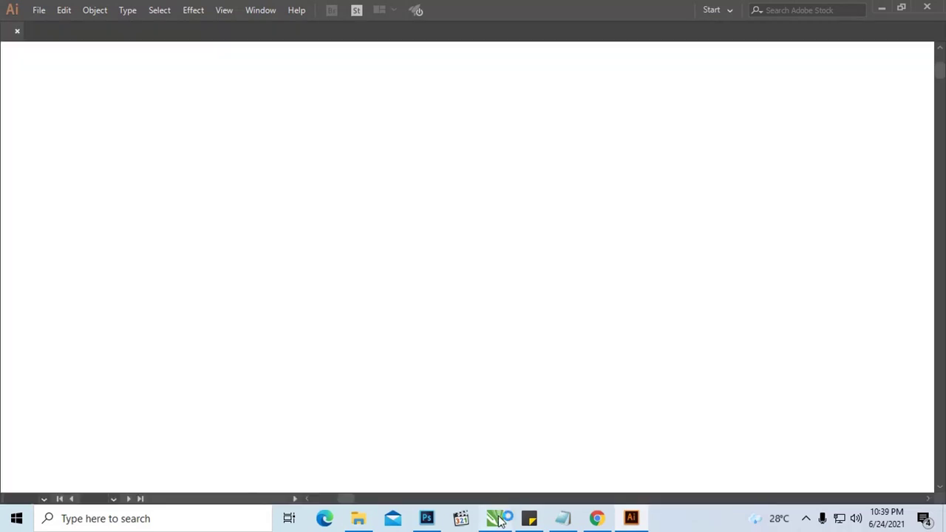
Step: Zoom in on the two certificates in CorelDRAW, focusing on the body text
click(495, 518)
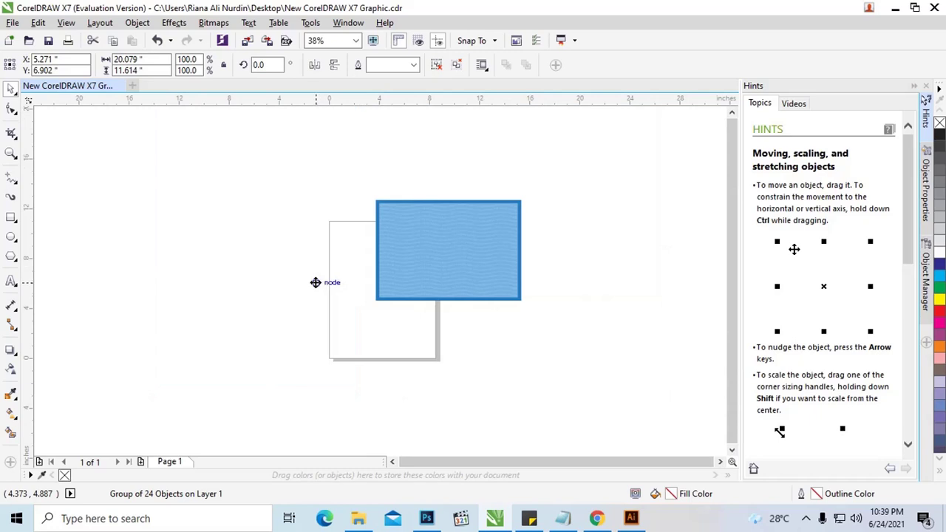
key(z)
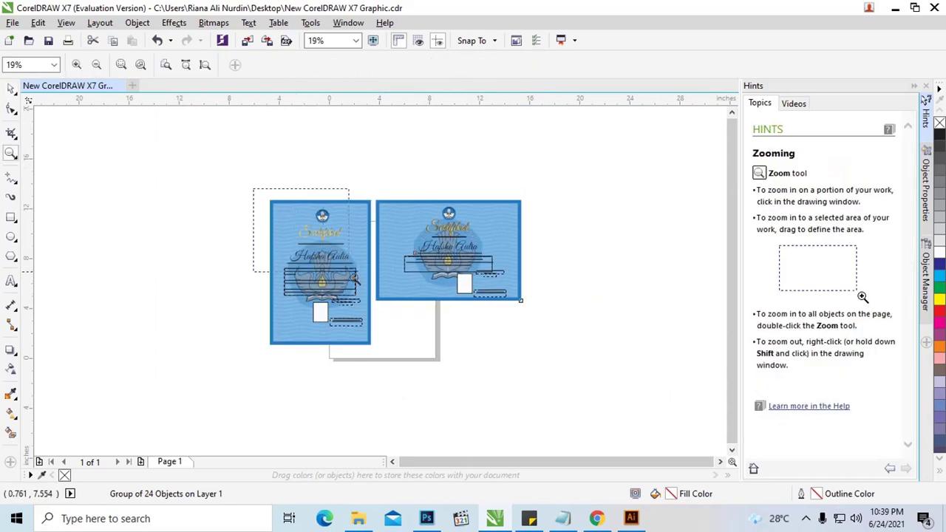
click(319, 221)
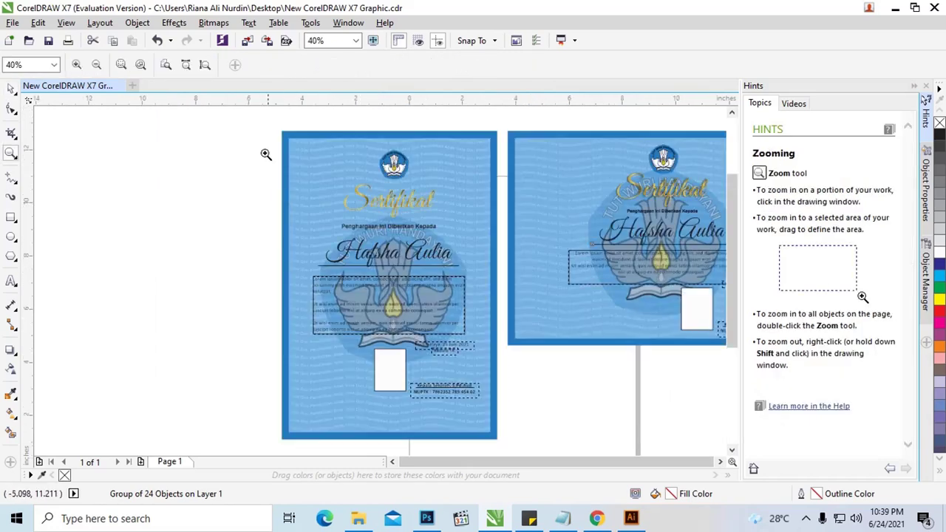
drag(261, 133, 398, 201)
right_click(372, 205)
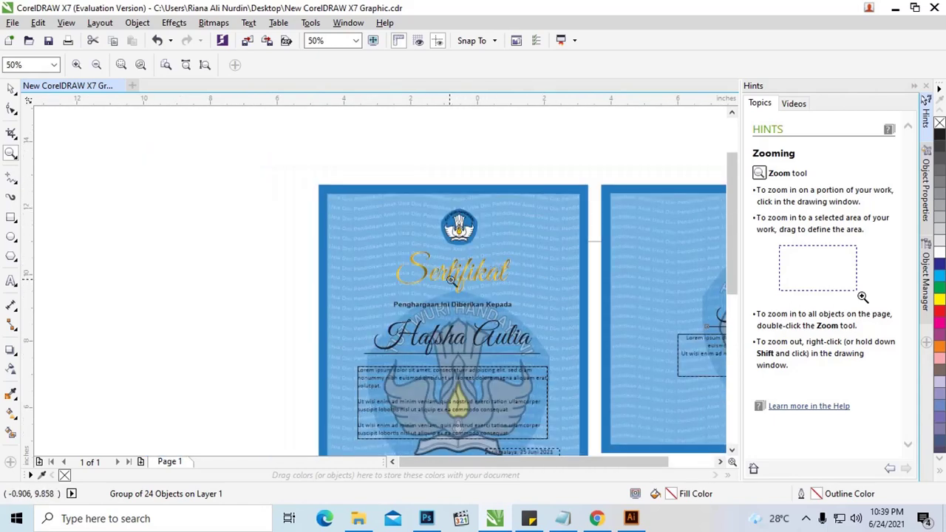
drag(731, 244, 731, 303)
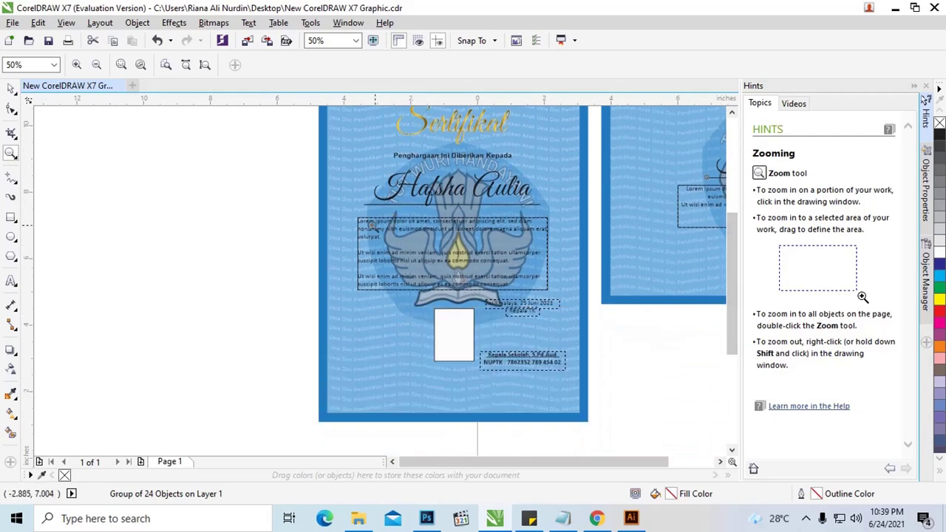
drag(556, 317, 343, 212)
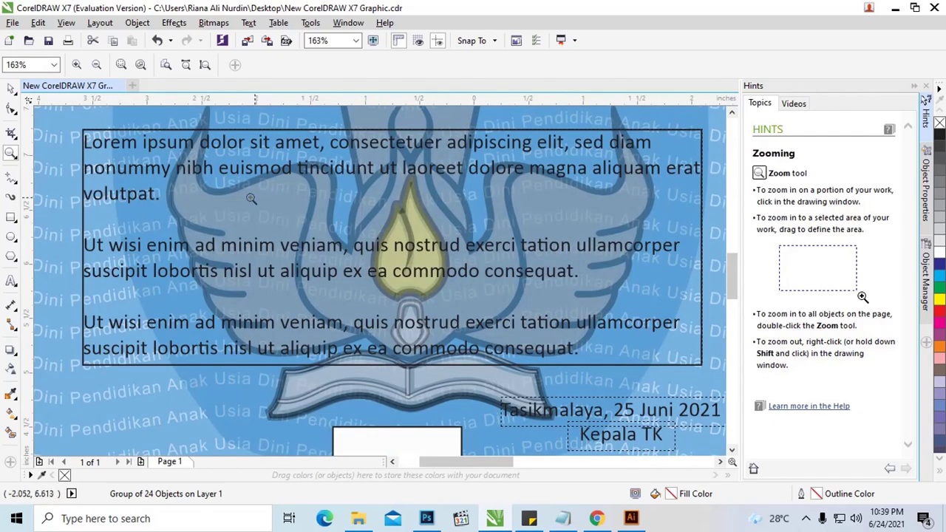
Step: Select the 24-object certificate group to inspect it, then deselect it
click(11, 88)
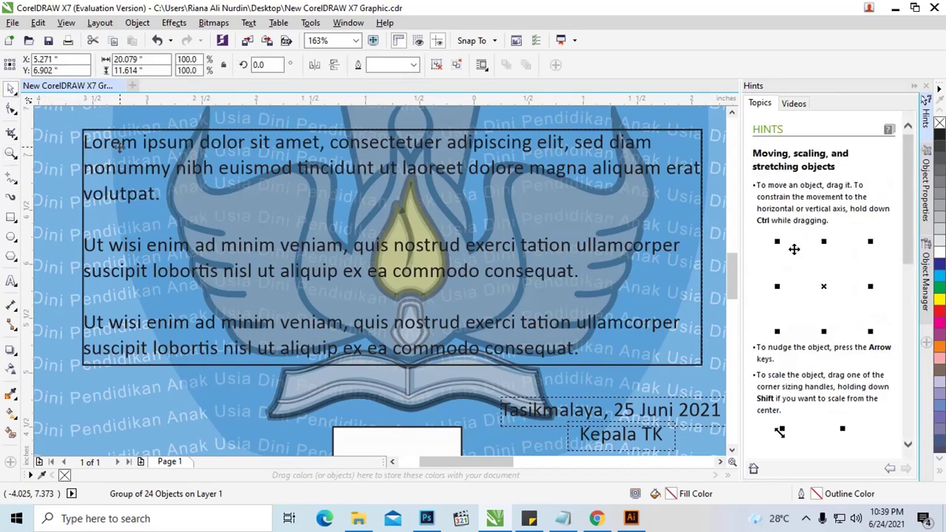
click(119, 143)
click(139, 161)
scroll(139, 161, down, 2)
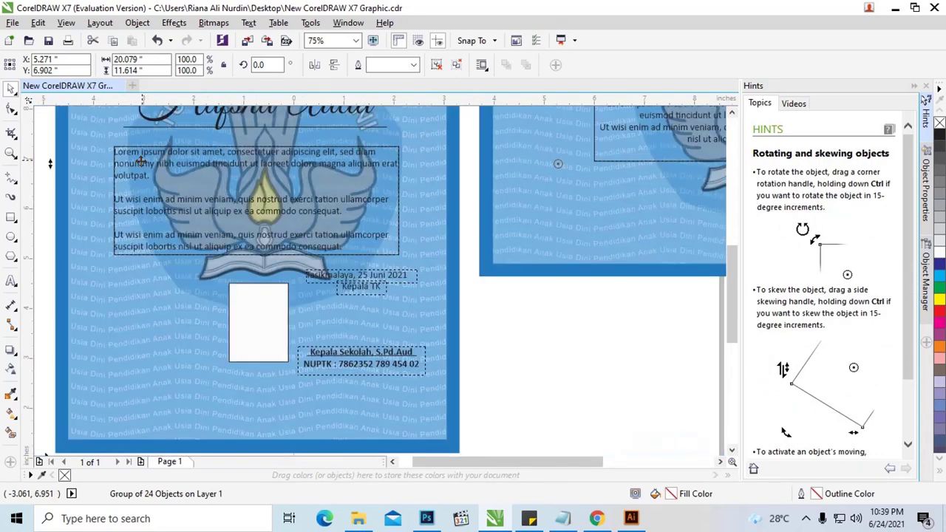
click(500, 319)
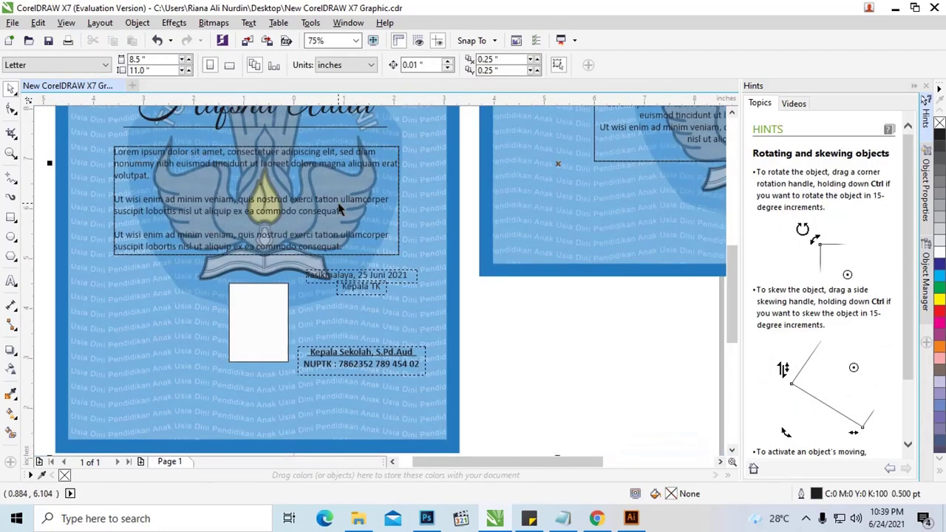
Step: Ungroup the portrait certificate into its 24 separate objects
right_click(339, 210)
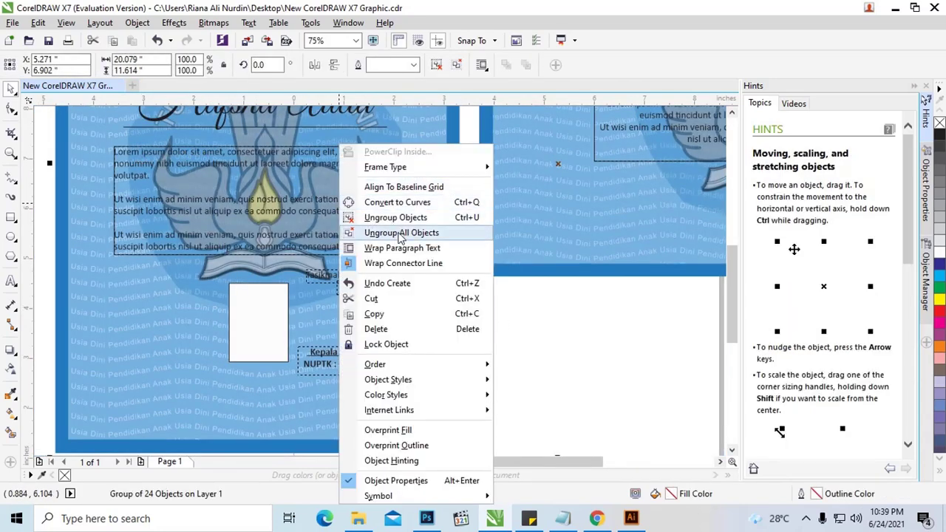
click(400, 232)
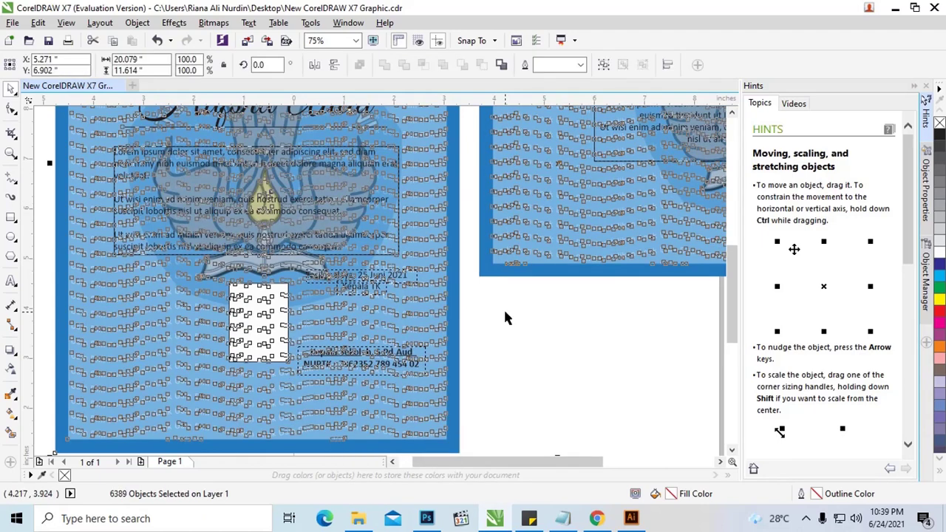
right_click(347, 210)
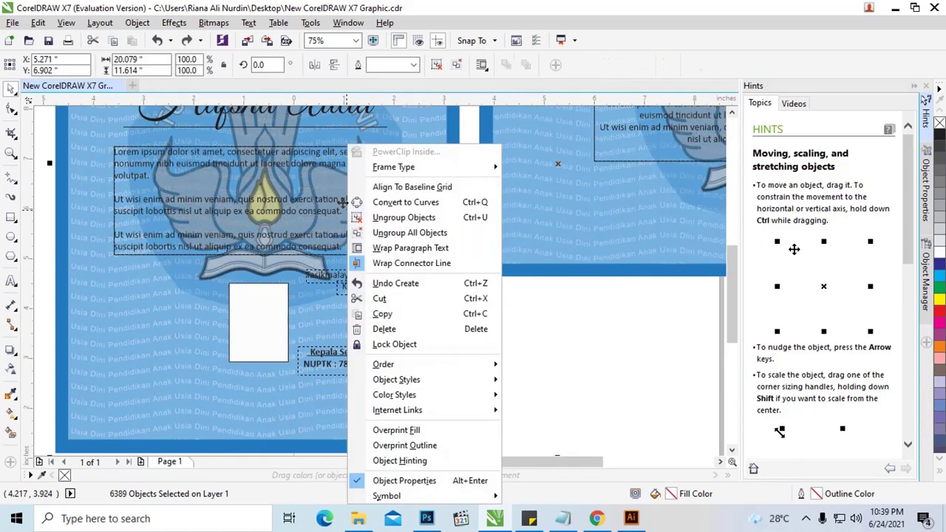
click(381, 214)
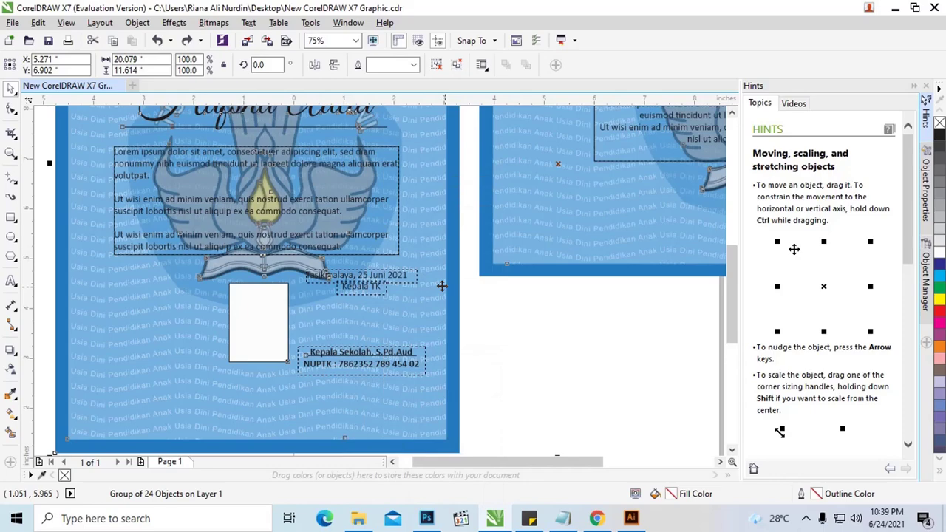
click(523, 303)
click(413, 211)
scroll(410, 207, up, 3)
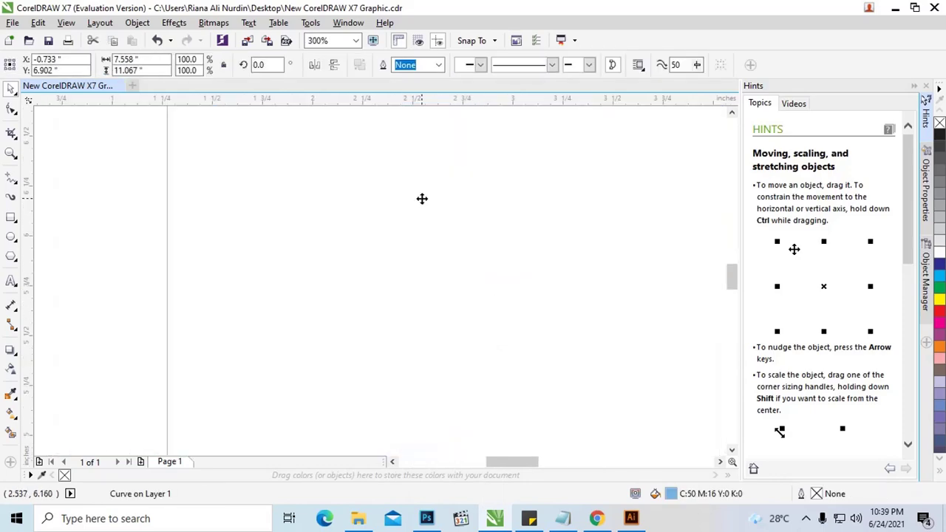
scroll(463, 211, down, 3)
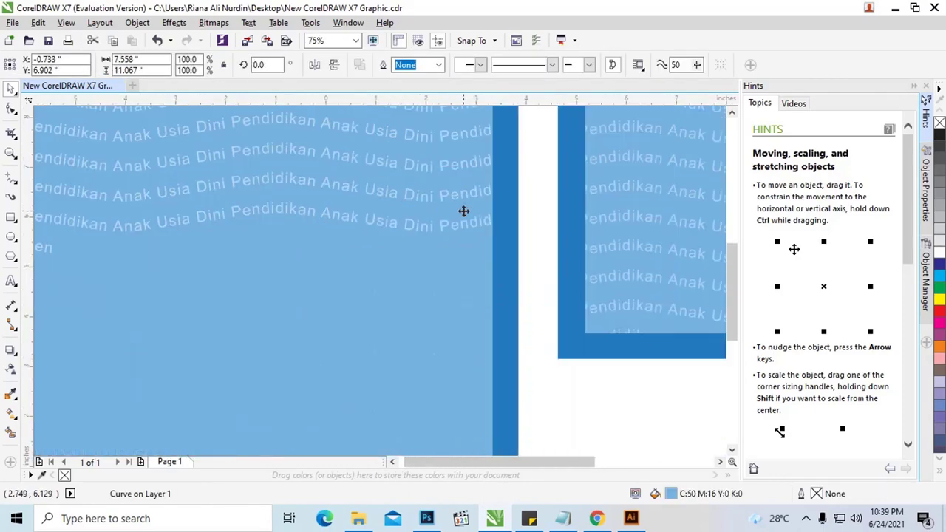
scroll(457, 200, up, 3)
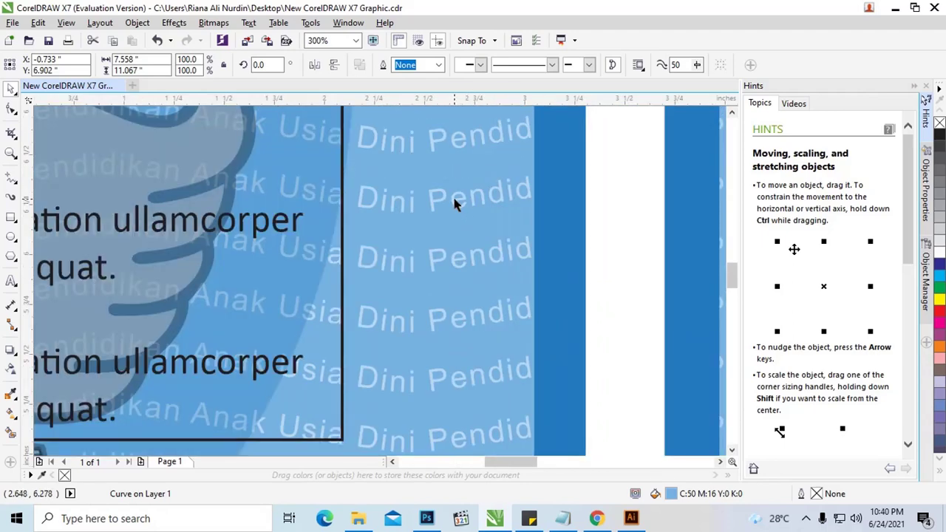
scroll(445, 205, down, 3)
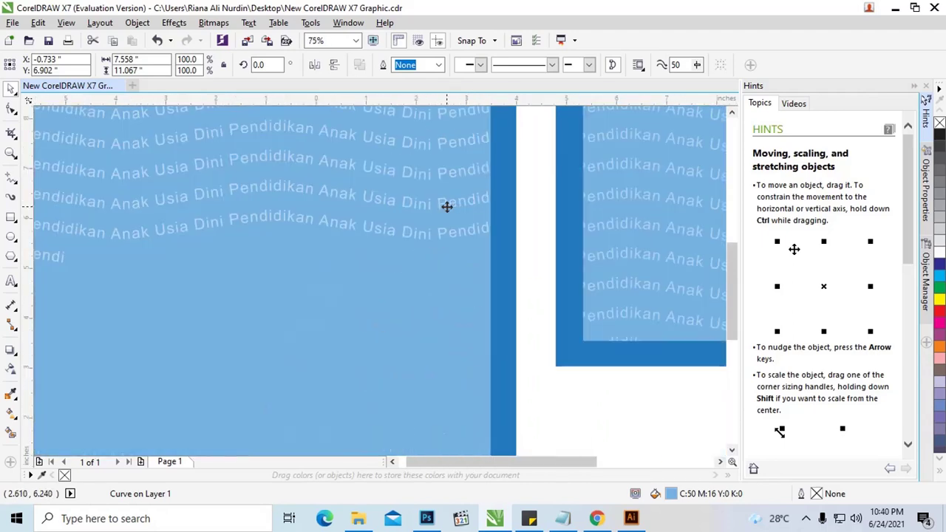
Step: Place the text cursor inside the Calibri 14 pt lorem ipsum paragraph
click(371, 213)
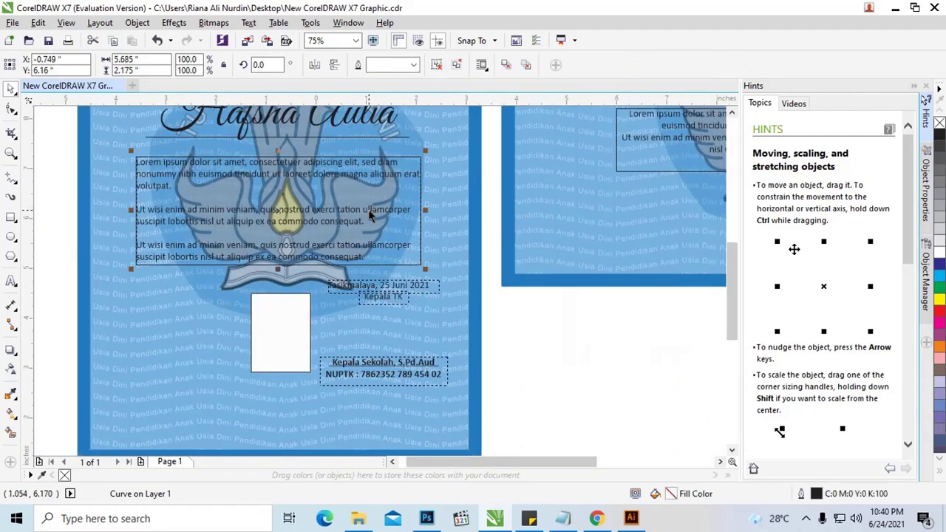
click(372, 213)
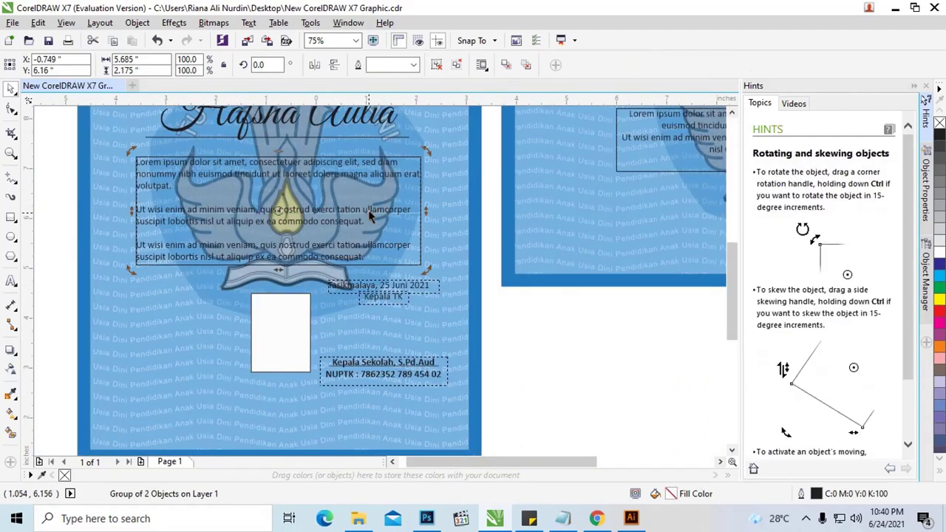
click(11, 281)
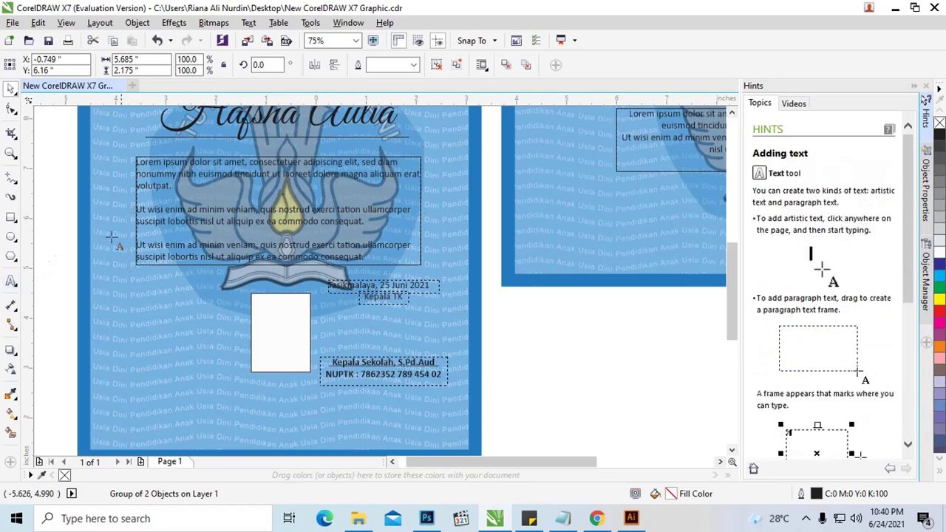
click(164, 175)
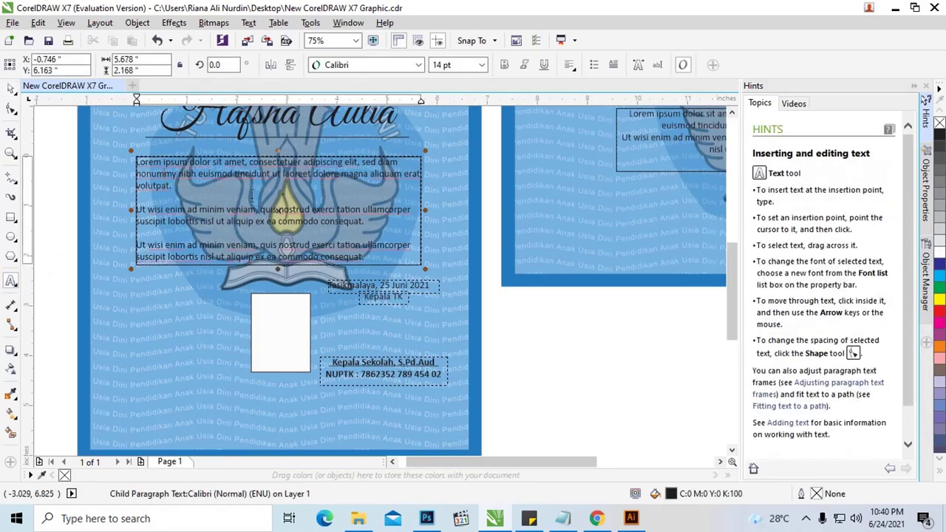
scroll(252, 196, up, 2)
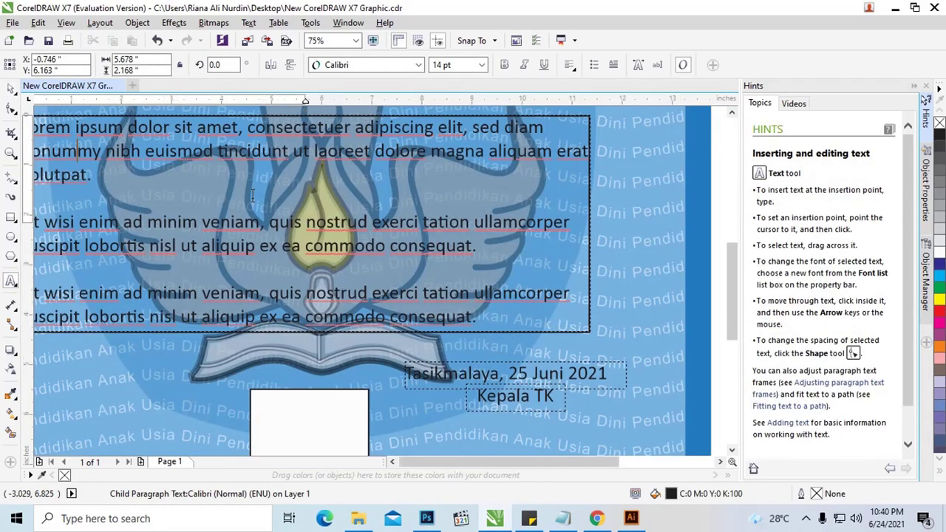
scroll(252, 196, down, 2)
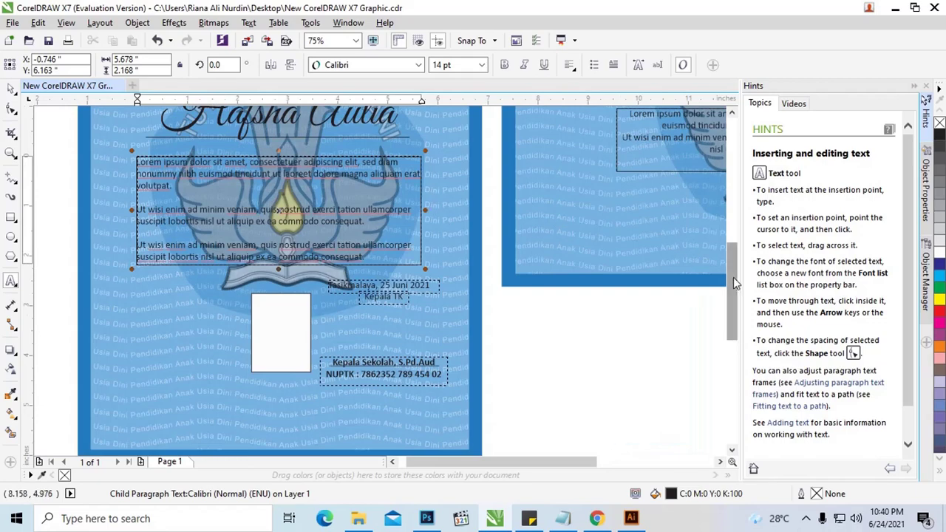
scroll(733, 277, up, 2)
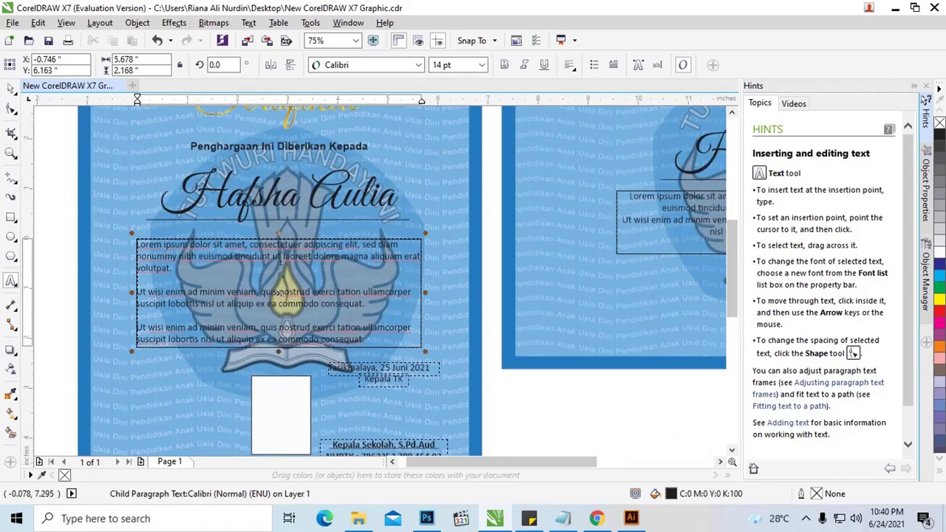
Step: Paste the Notepad list Nama, NIS, Alamat, Tanggal Lahir, Nama Orang Tua over the lorem ipsum paragraph
click(556, 520)
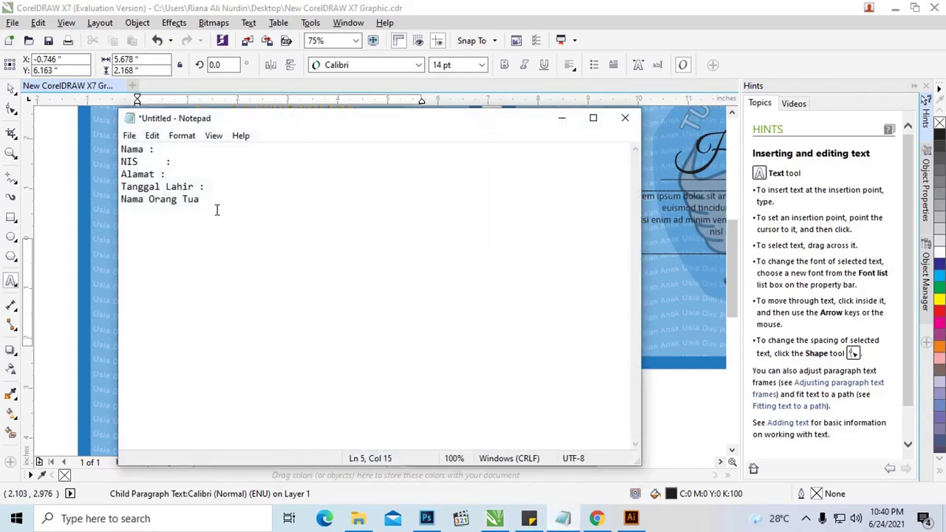
drag(216, 210, 110, 151)
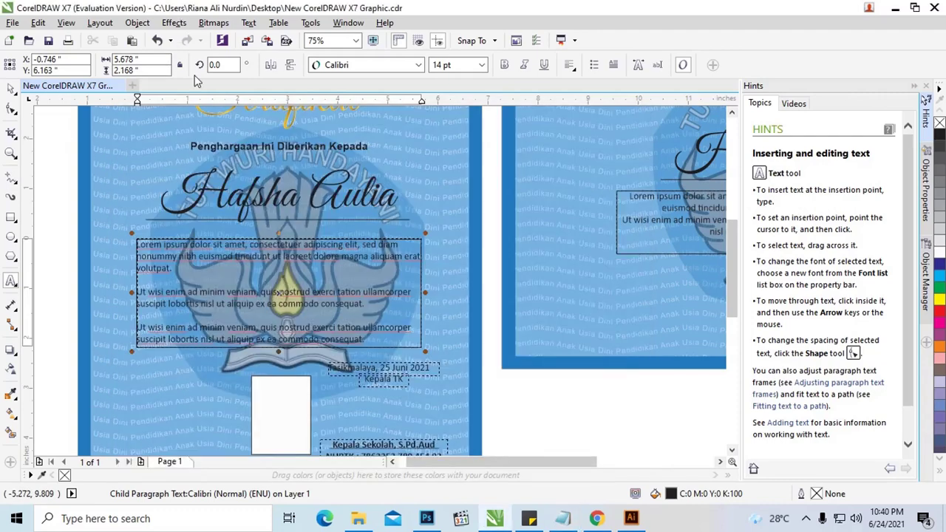
click(183, 10)
click(233, 253)
key(ctrl+a)
key(ctrl+v)
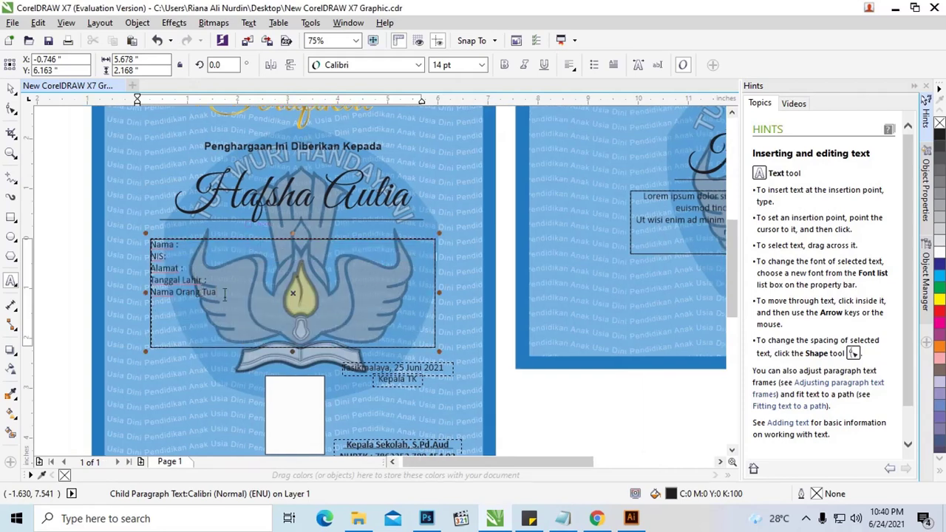
click(236, 299)
key(Escape)
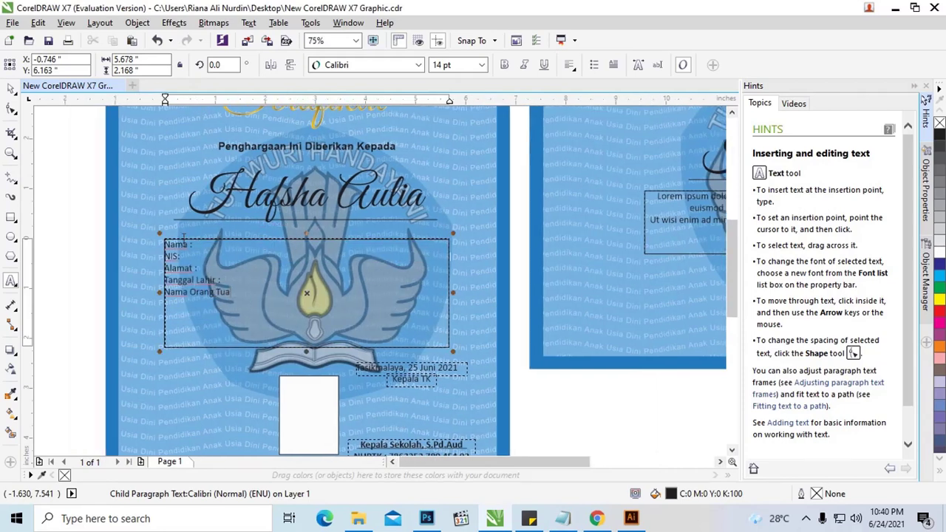
click(10, 91)
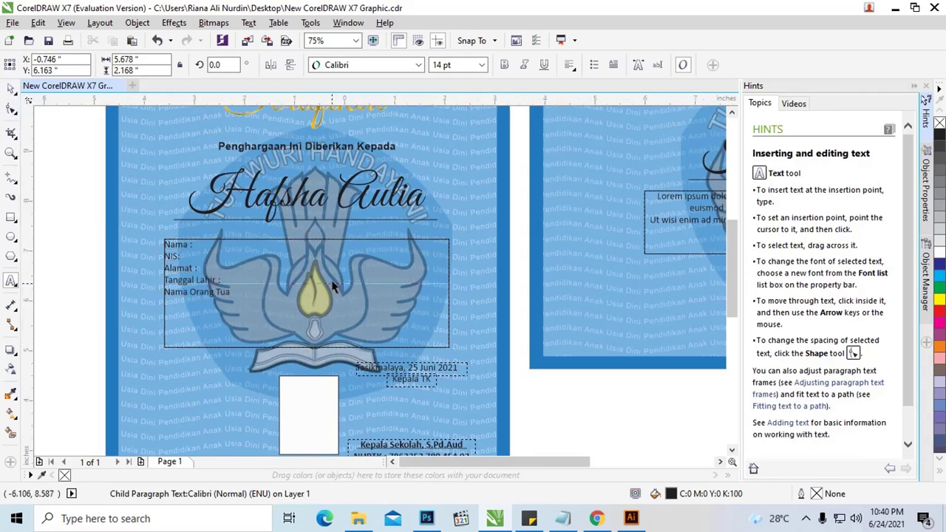
scroll(405, 309, down, 2)
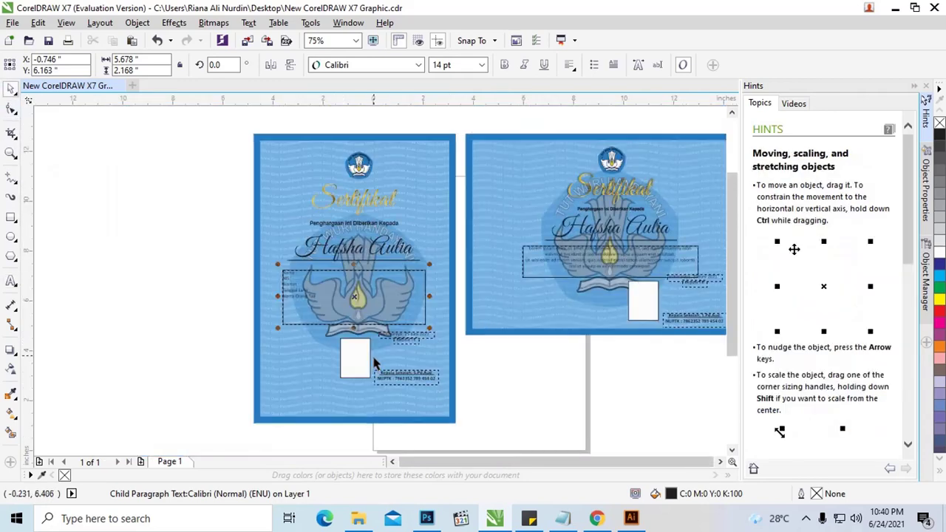
Step: Ungroup the photo box into five objects, test-moving then undoing the white rectangle
click(354, 358)
right_click(354, 358)
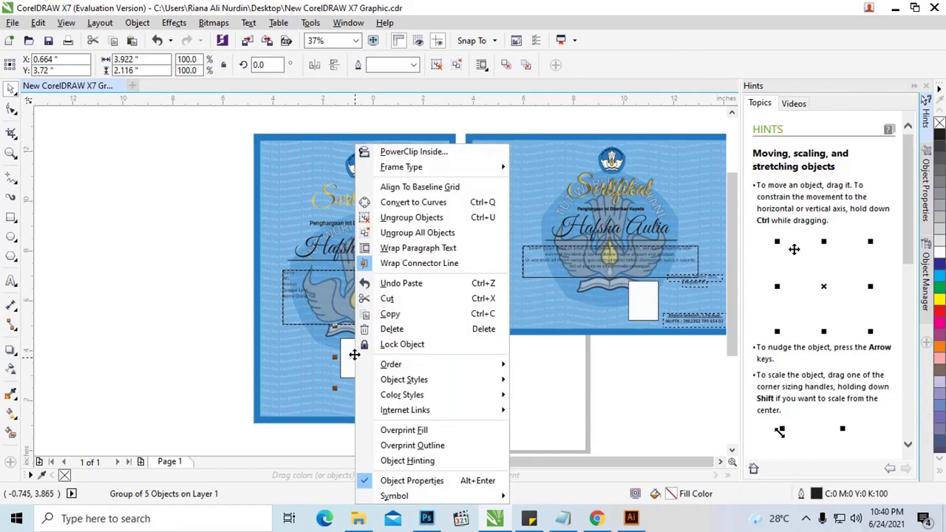
click(410, 217)
click(401, 375)
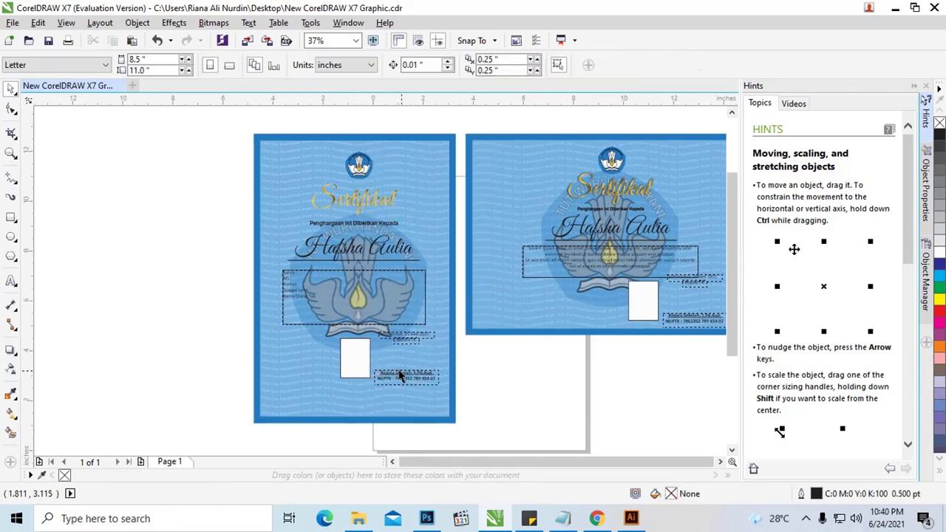
click(346, 354)
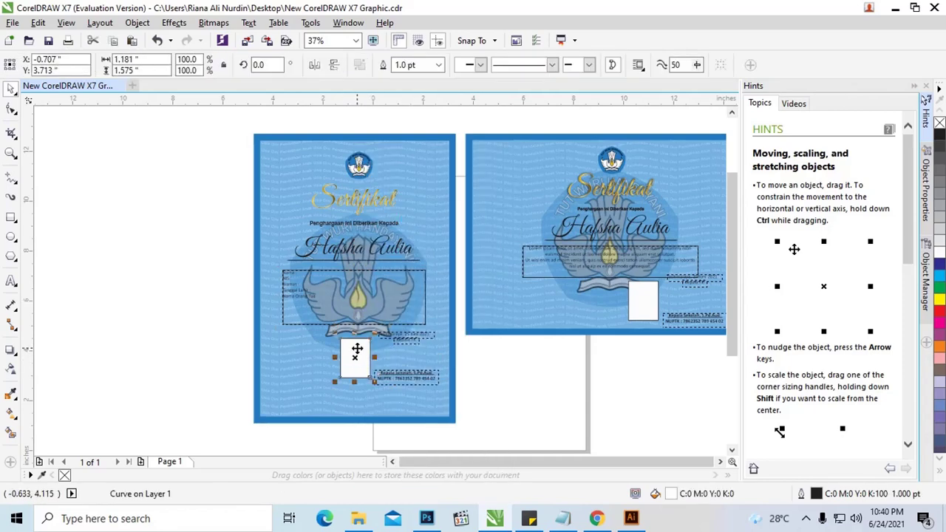
drag(357, 350, 351, 349)
key(ctrl+z)
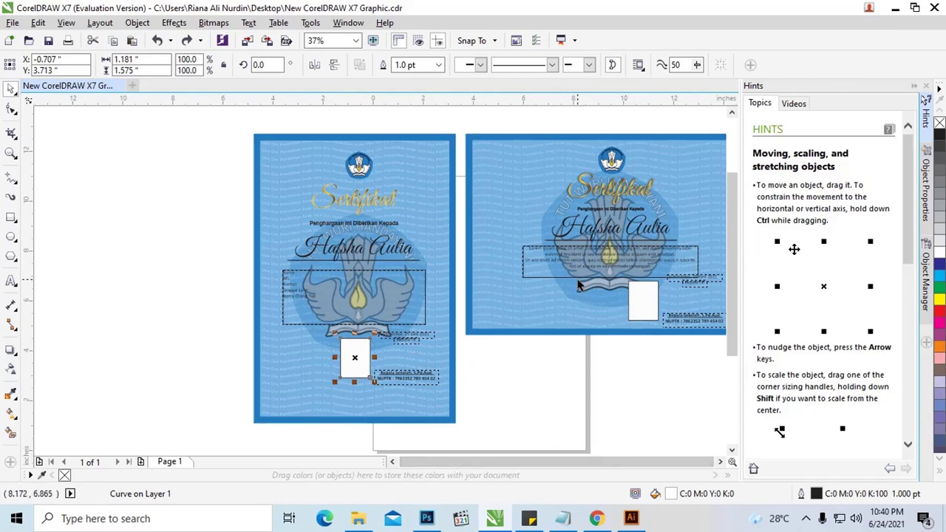
Step: Zoom in on the landscape certificate's Lorem ipsum text and back out
key(z)
scroll(657, 303, right, 3)
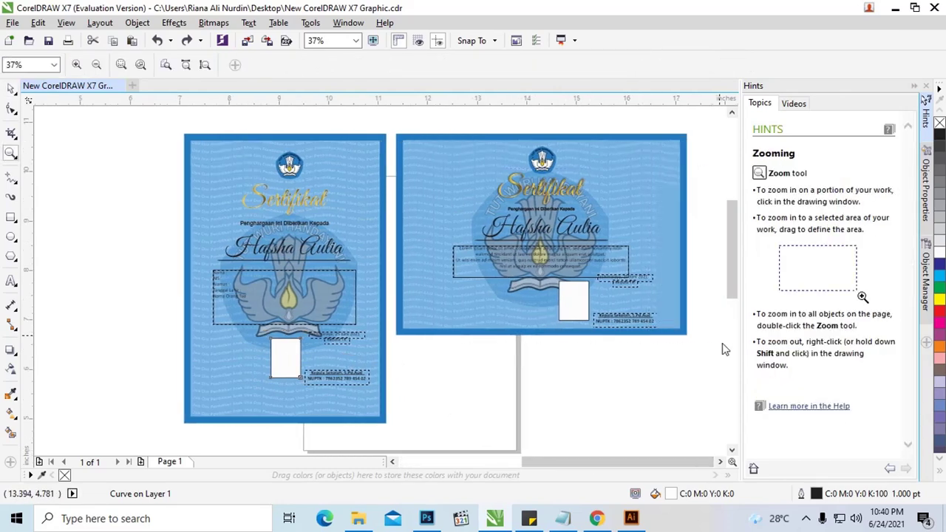
click(494, 263)
right_click(494, 264)
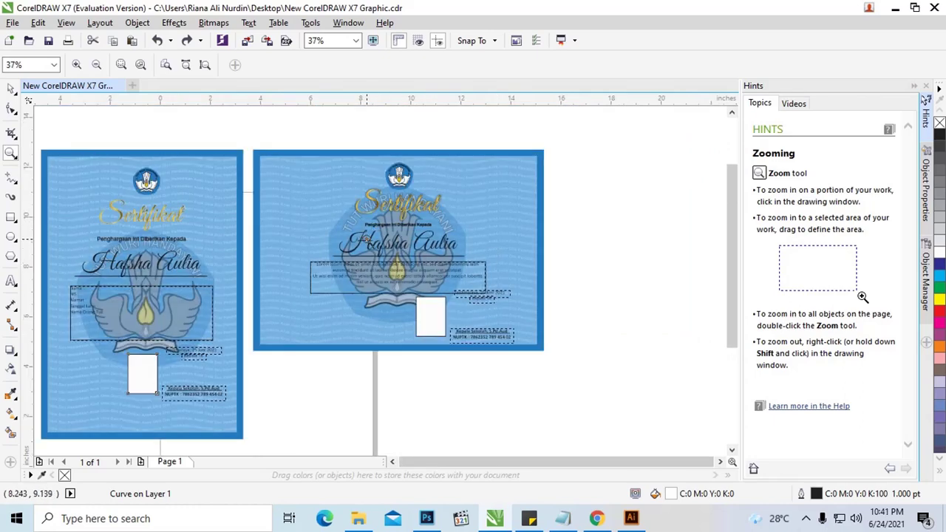
Step: Zoom Illustrator's view to fit both certificates and close the Asset Export panel
click(632, 518)
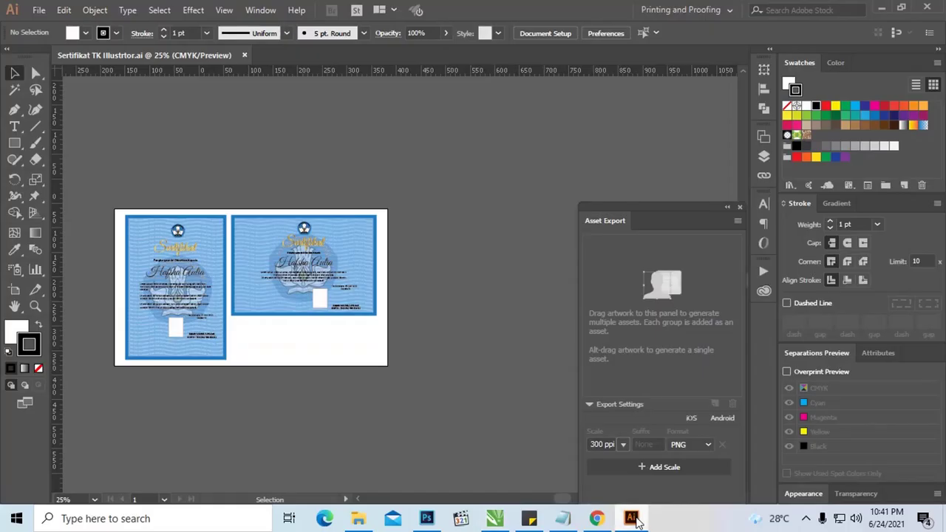
key(z)
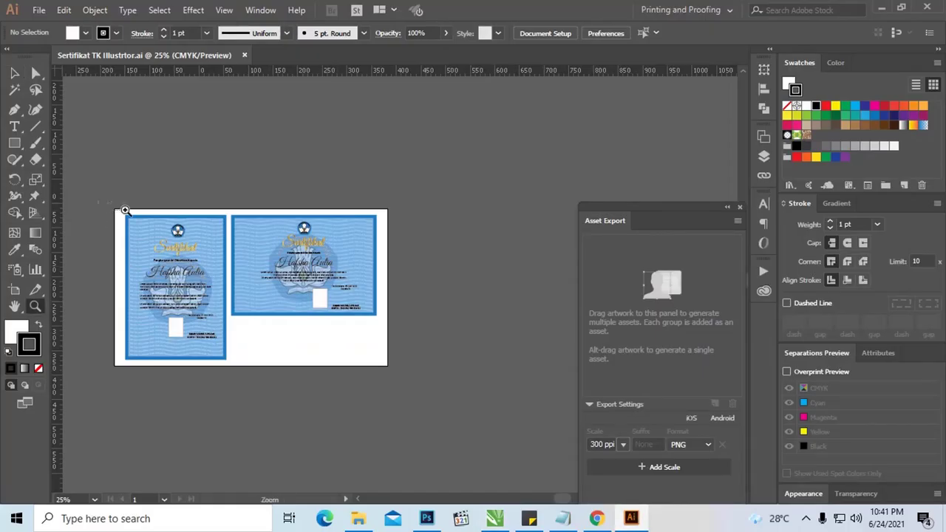
drag(126, 210, 403, 355)
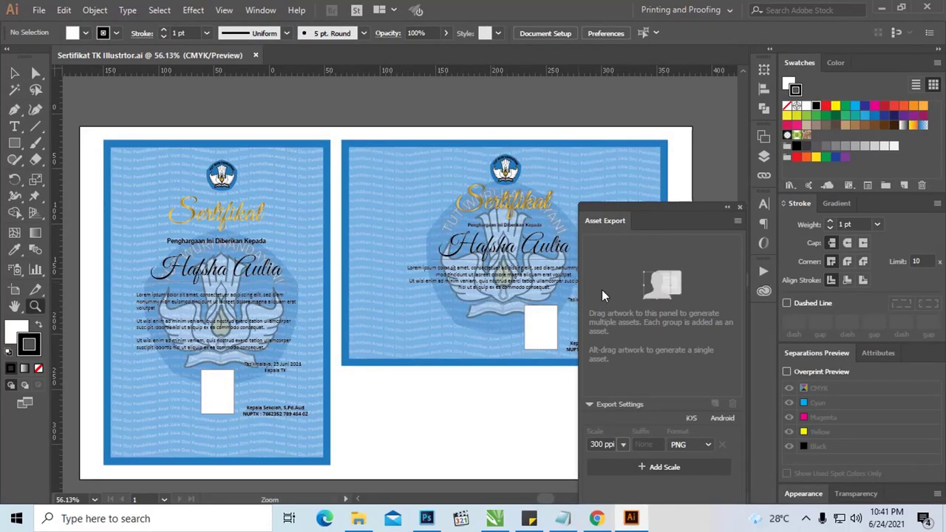
click(727, 209)
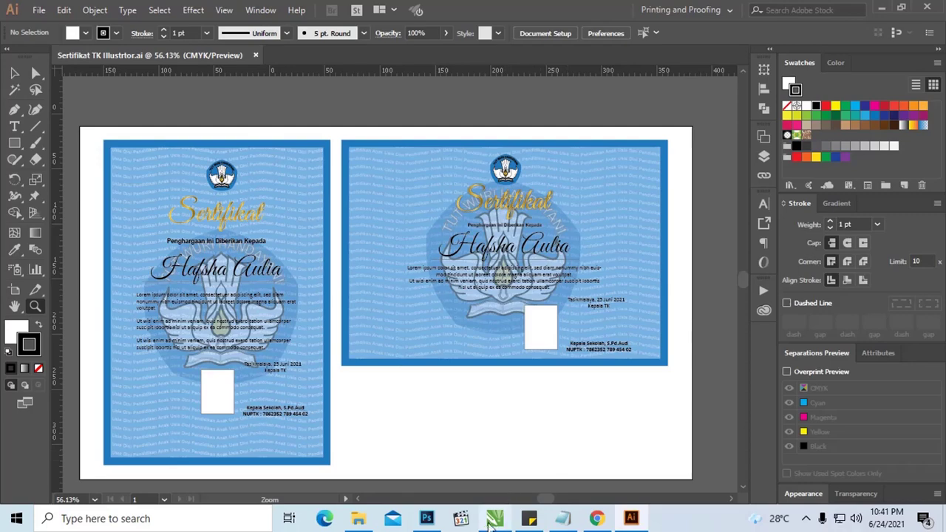
mouse_move(494, 519)
click(498, 482)
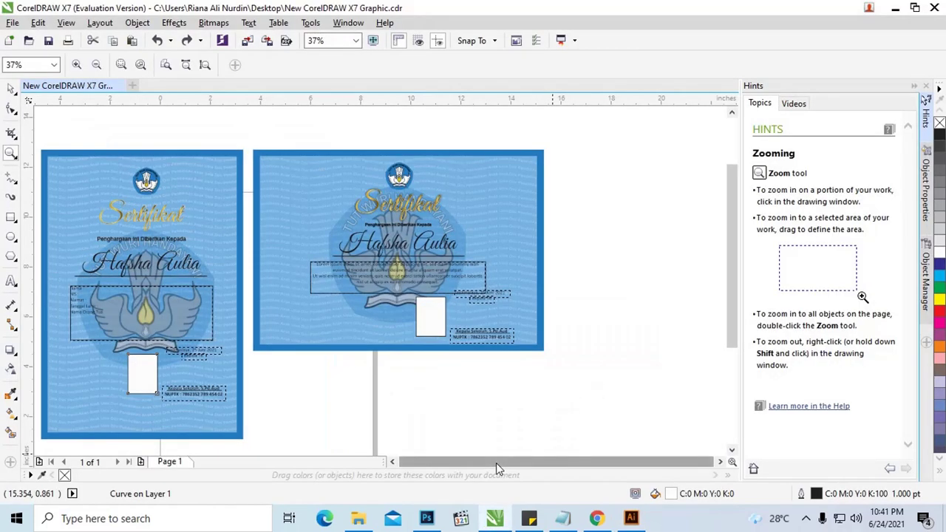
scroll(392, 255, up, 3)
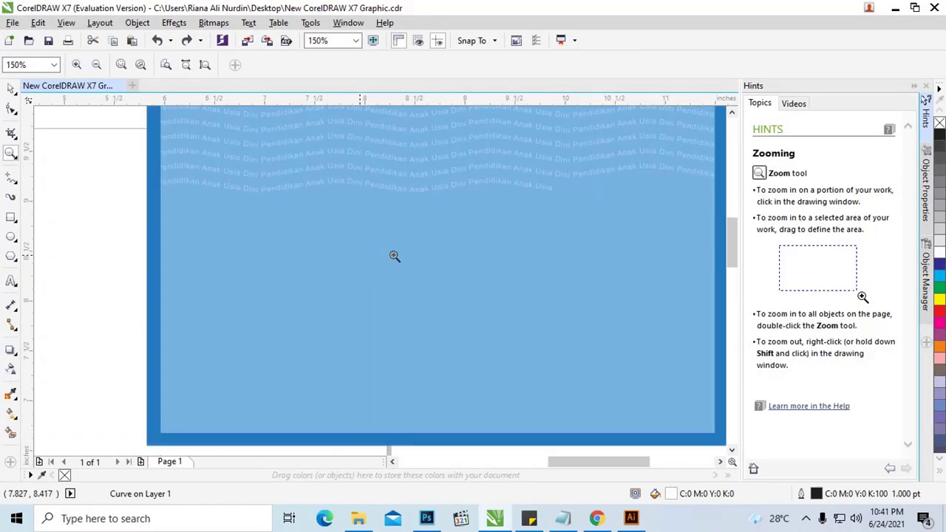
scroll(407, 253, up, 1)
scroll(416, 279, down, 3)
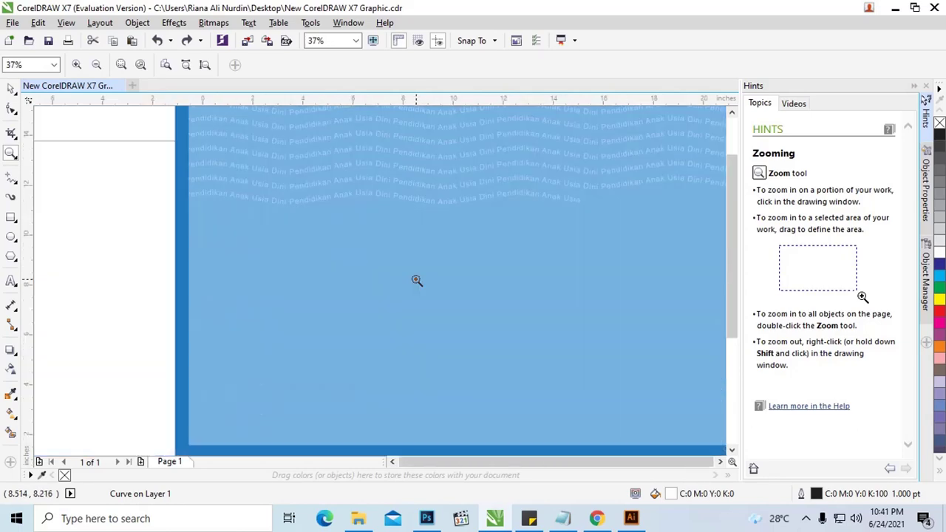
scroll(422, 272, up, 2)
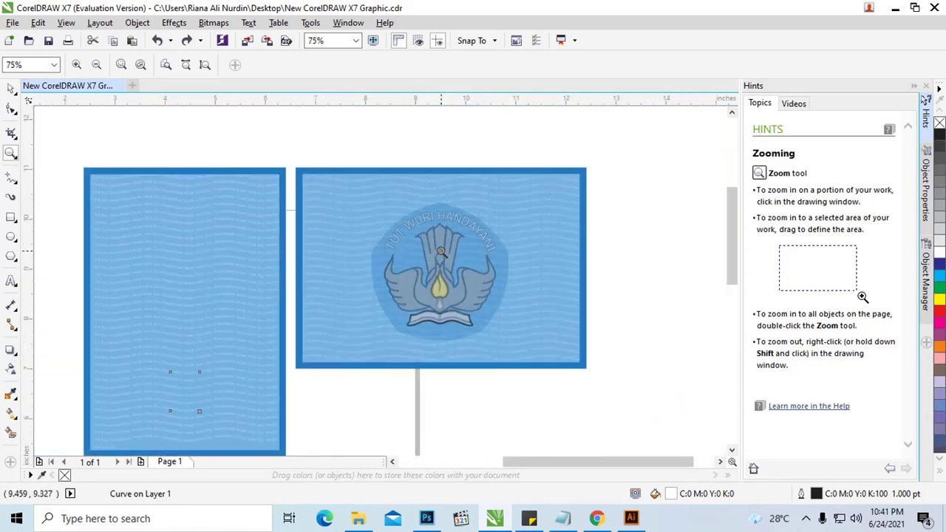
scroll(440, 252, up, 1)
scroll(442, 251, up, 1)
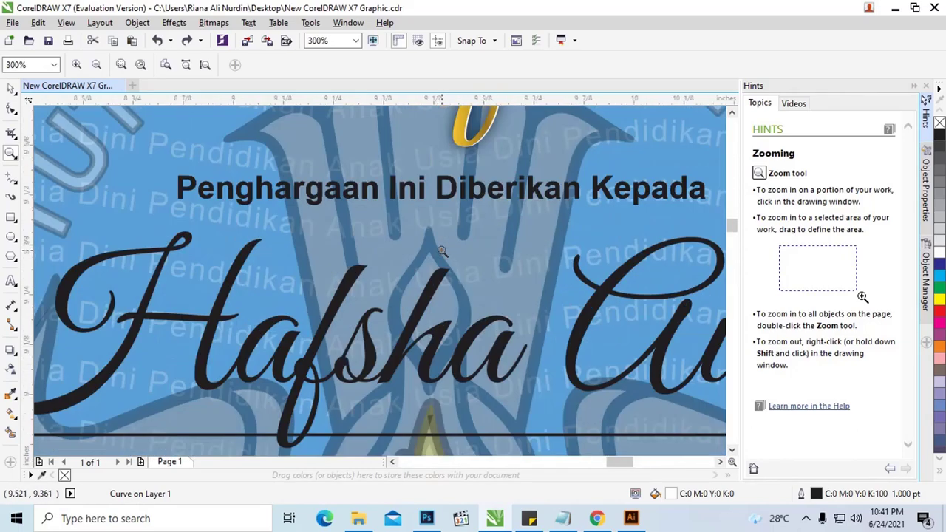
scroll(442, 251, up, 1)
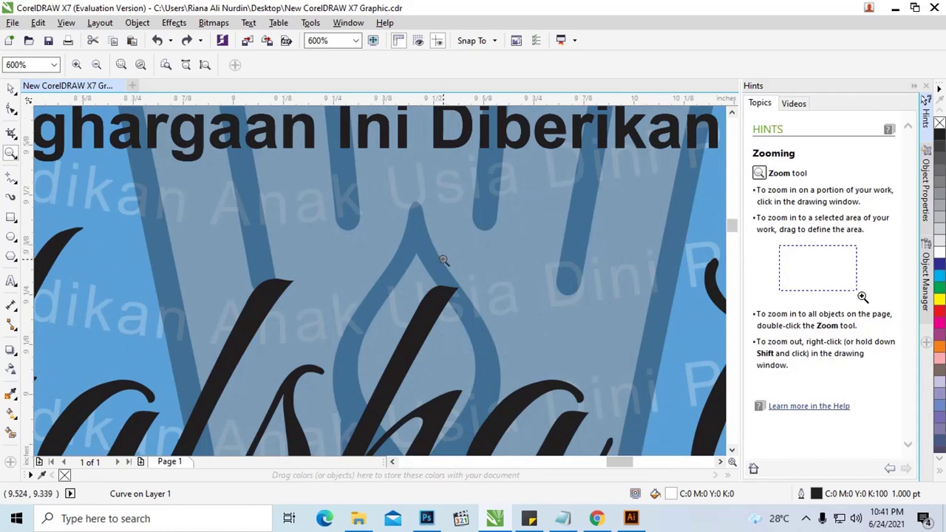
scroll(448, 255, down, 2)
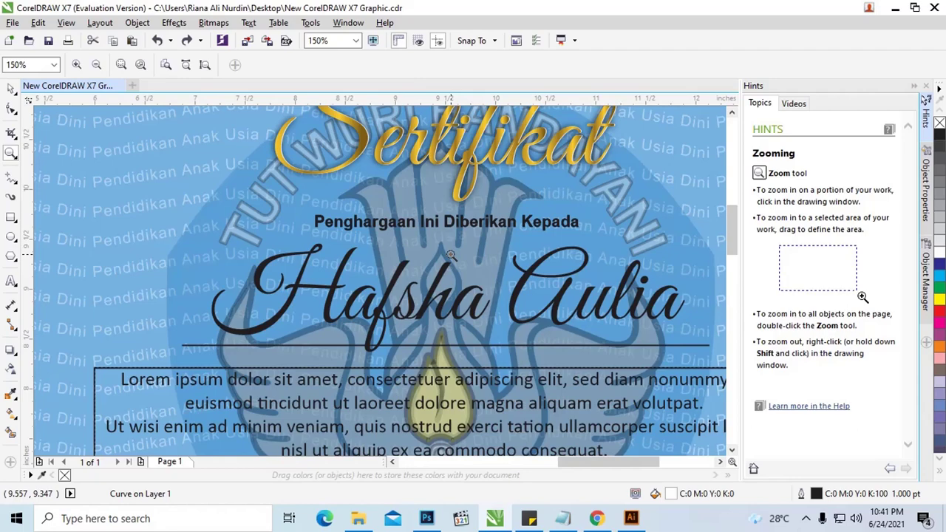
scroll(450, 255, up, 2)
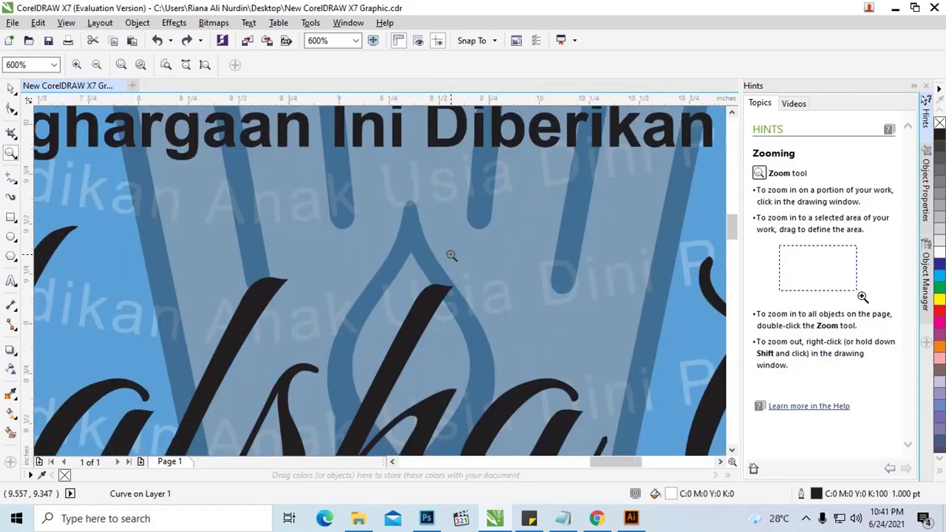
scroll(451, 255, down, 2)
scroll(451, 254, down, 1)
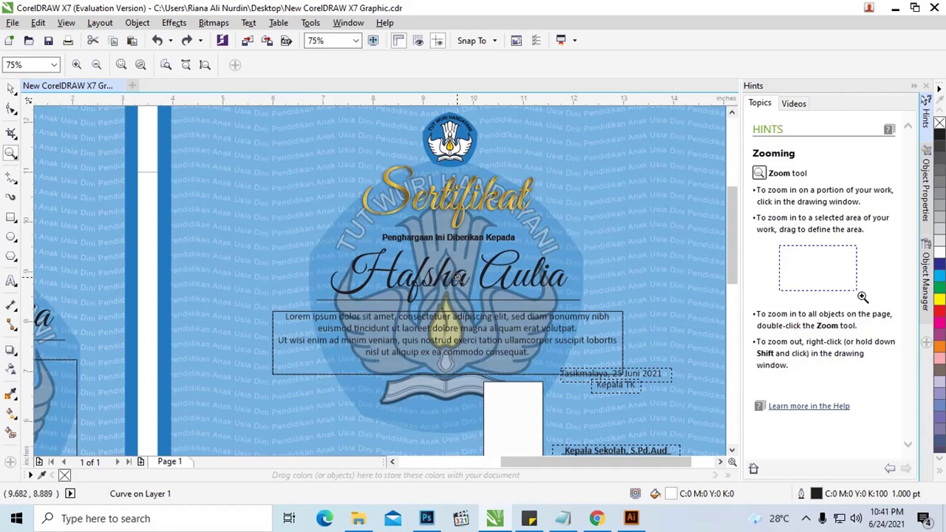
scroll(307, 218, up, 2)
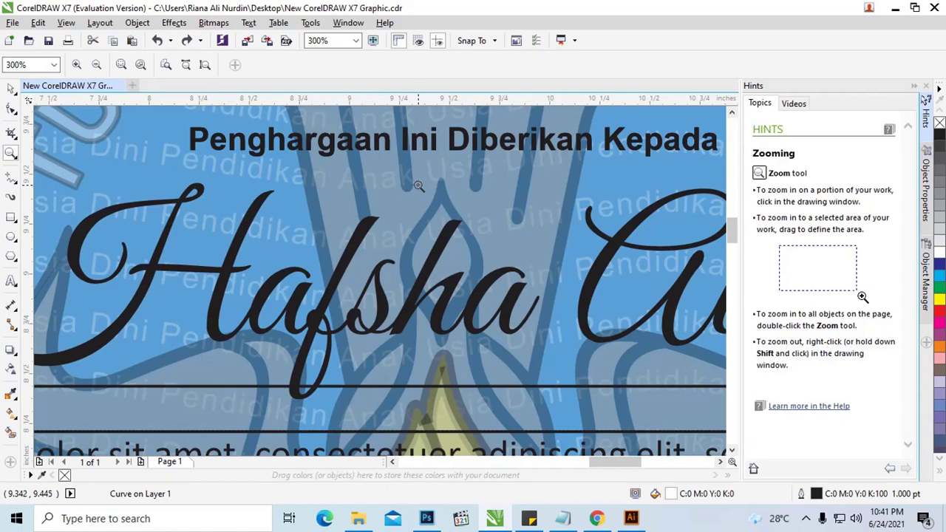
scroll(429, 178, down, 2)
scroll(428, 178, down, 1)
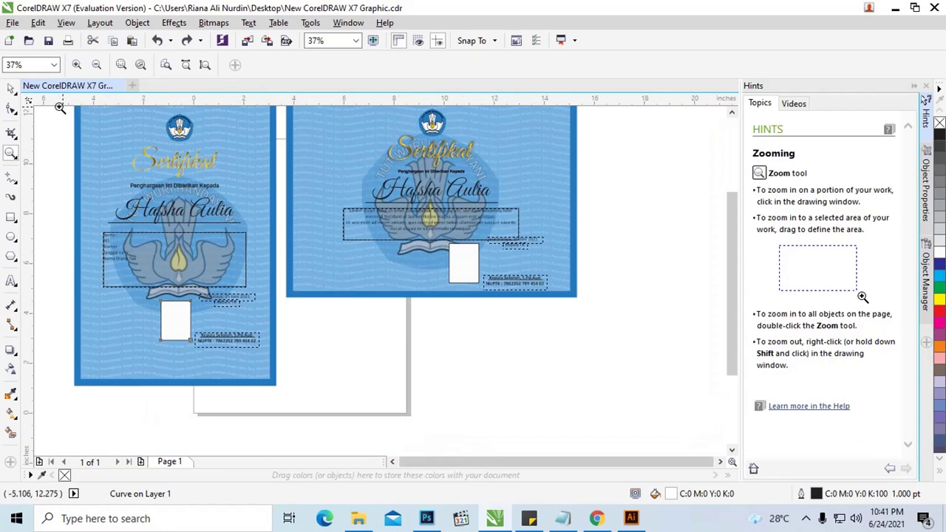
Step: Select the grouped landscape certificate
click(20, 94)
click(473, 191)
scroll(472, 190, up, 1)
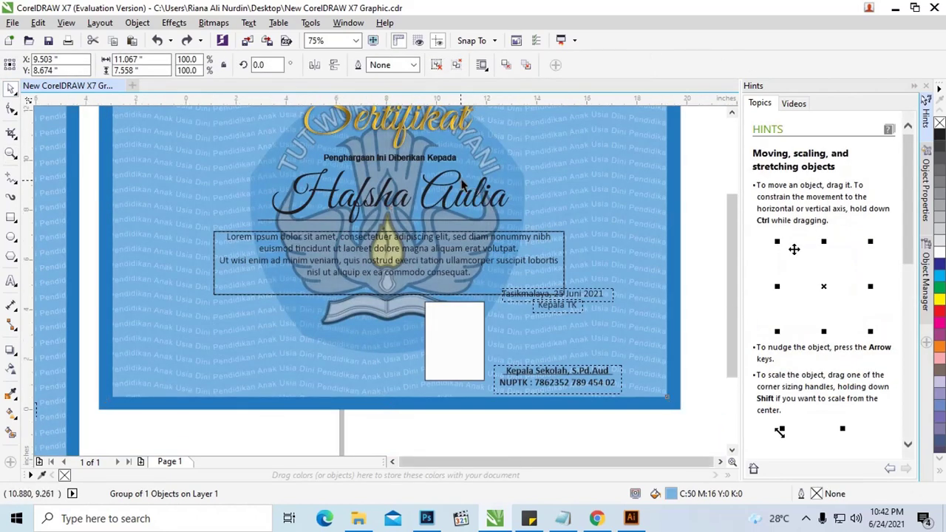
Step: Drag the 10-object logo group off the landscape certificate to the right
scroll(461, 185, down, 1)
right_click(461, 185)
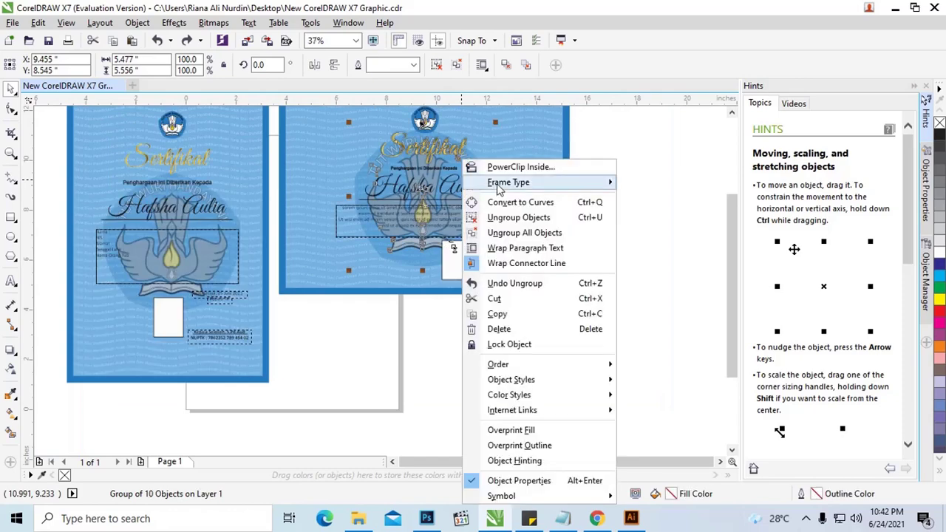
click(588, 142)
click(529, 156)
right_click(530, 156)
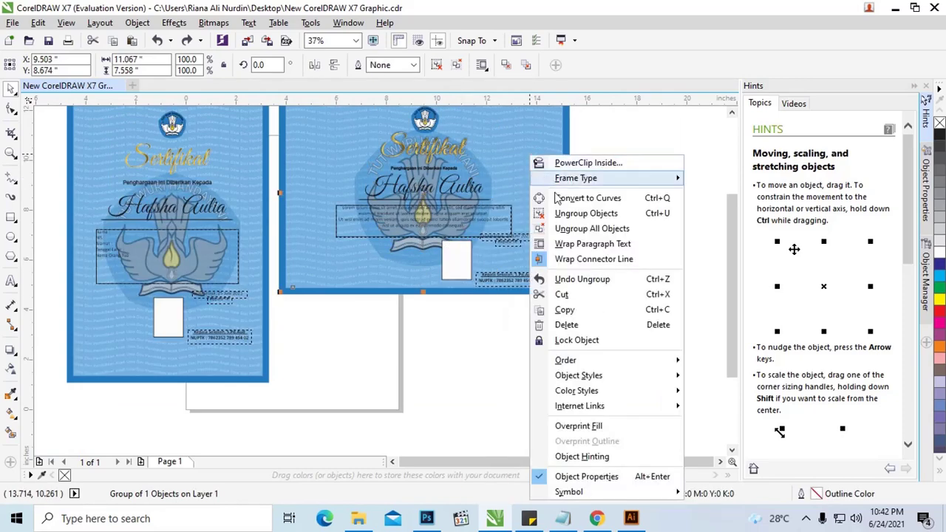
click(596, 158)
click(484, 177)
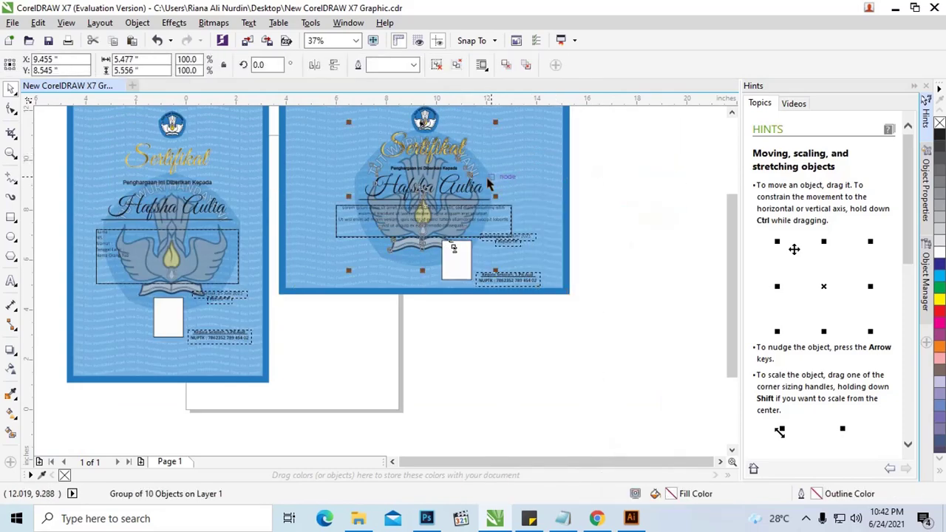
drag(484, 178, 650, 177)
Step: Zoom to the selected logo, nudge it right, and ungroup all its objects
scroll(658, 179, up, 3)
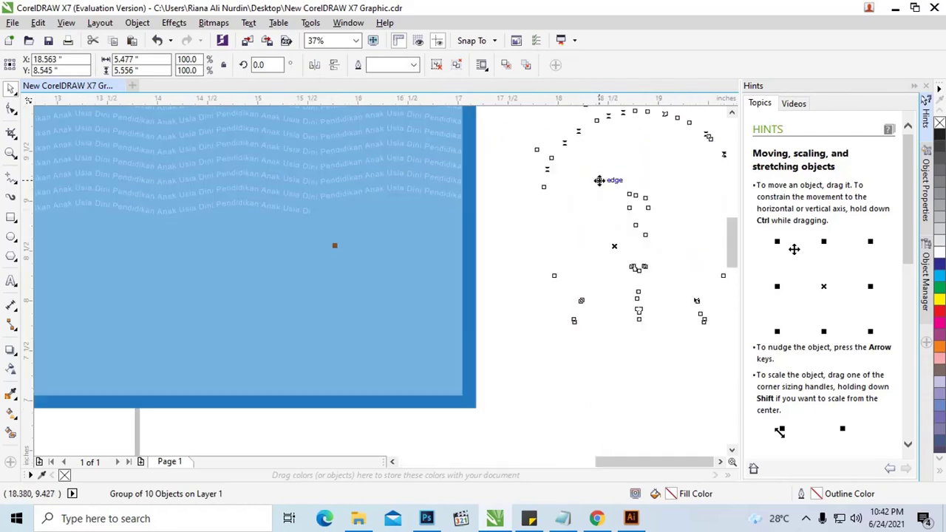
scroll(599, 183, up, 2)
scroll(599, 185, down, 3)
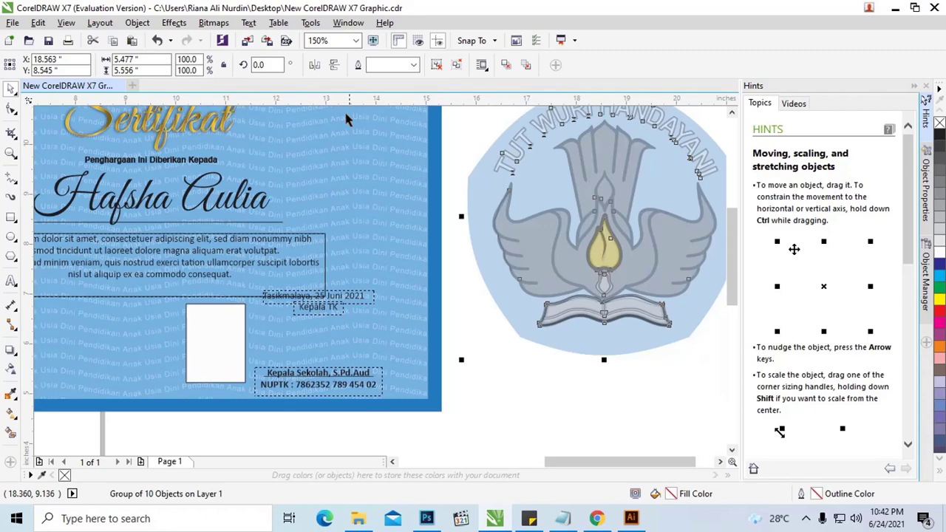
click(356, 42)
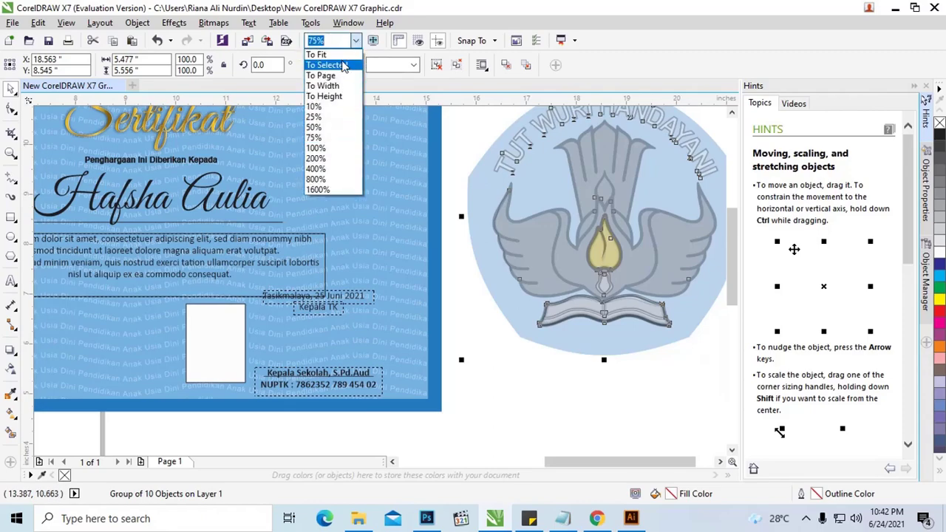
click(327, 65)
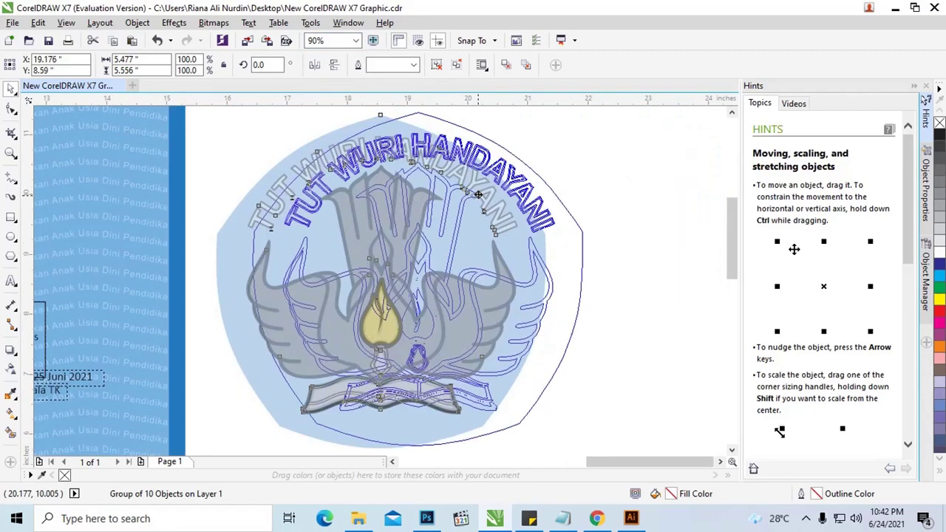
drag(446, 195, 483, 192)
right_click(483, 192)
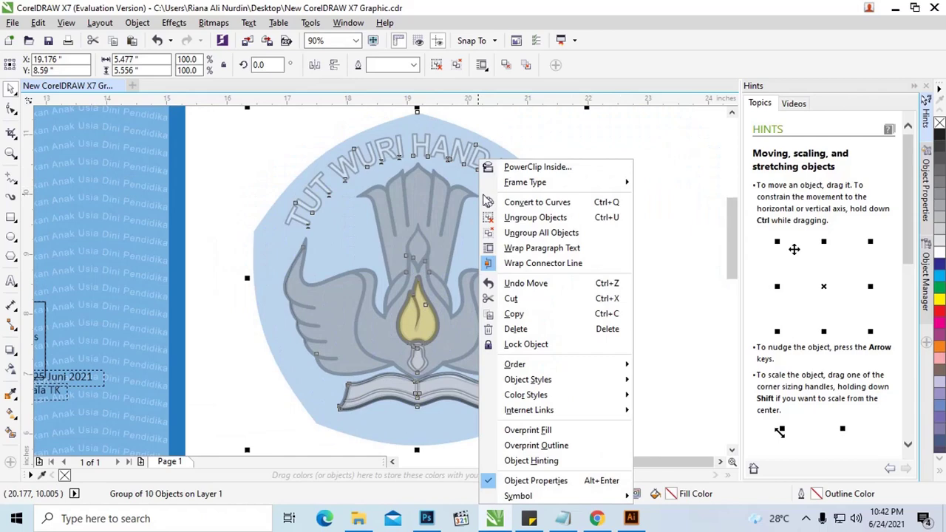
click(525, 235)
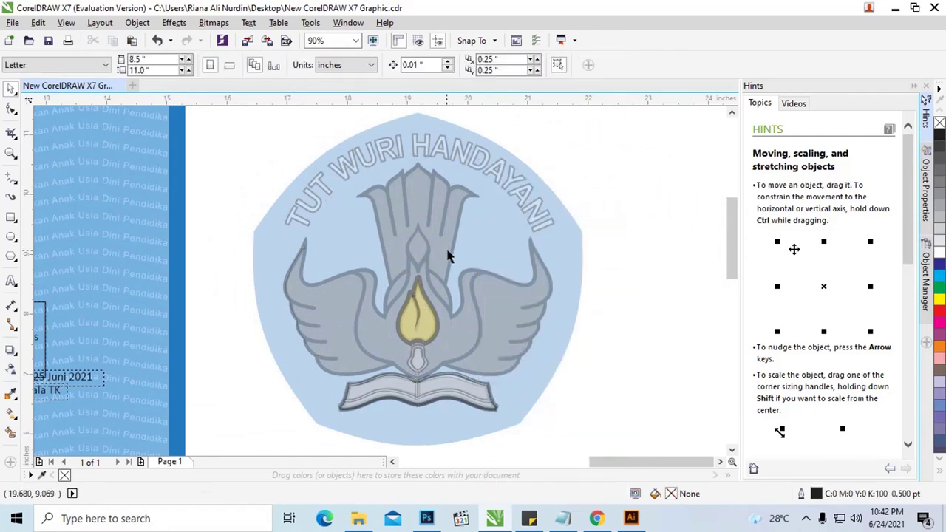
Step: Reposition the logo's central emblem group
click(437, 250)
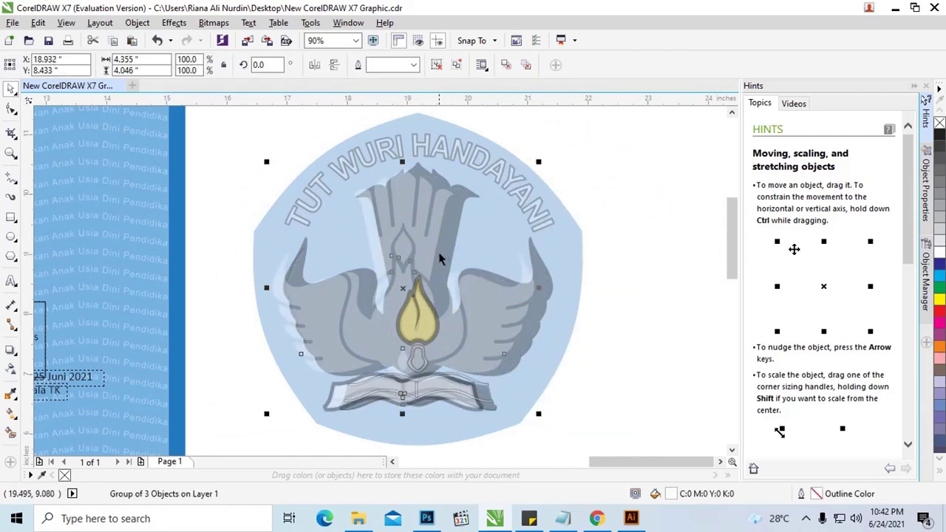
drag(439, 257, 453, 212)
click(474, 212)
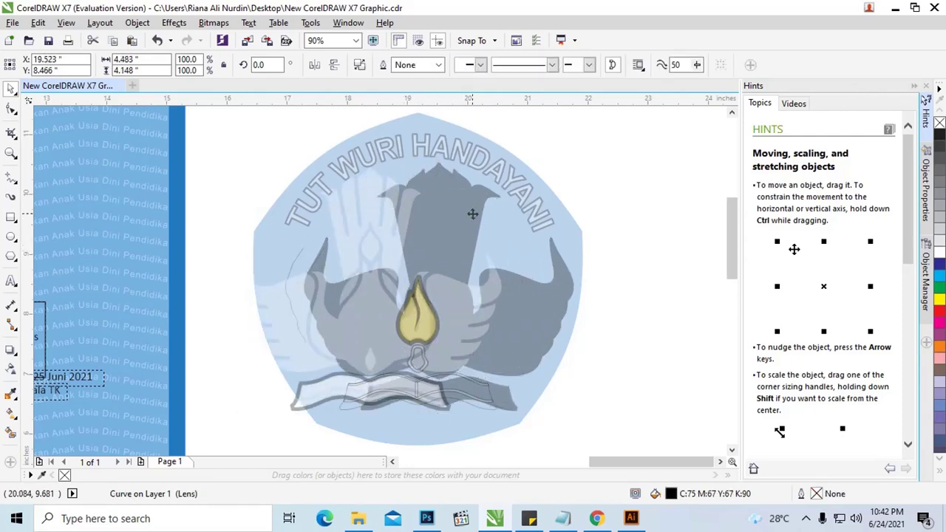
click(472, 210)
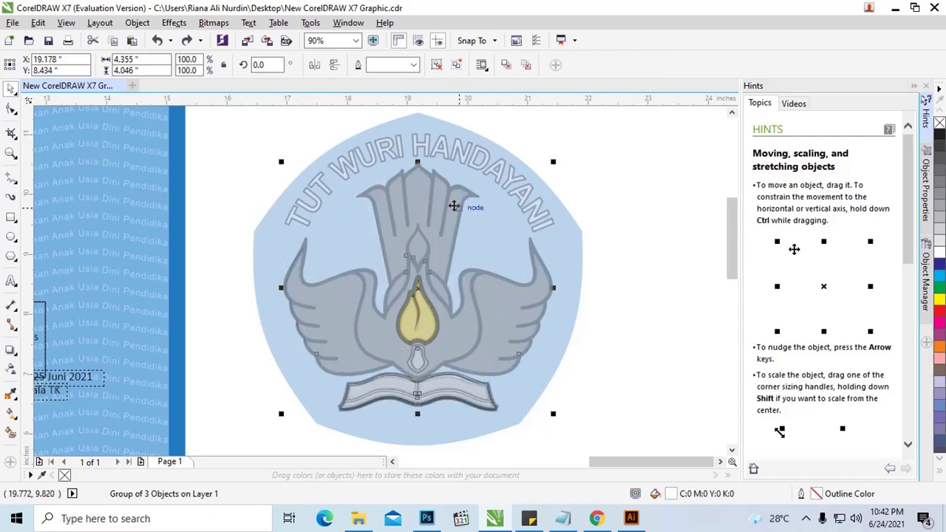
drag(453, 206, 464, 204)
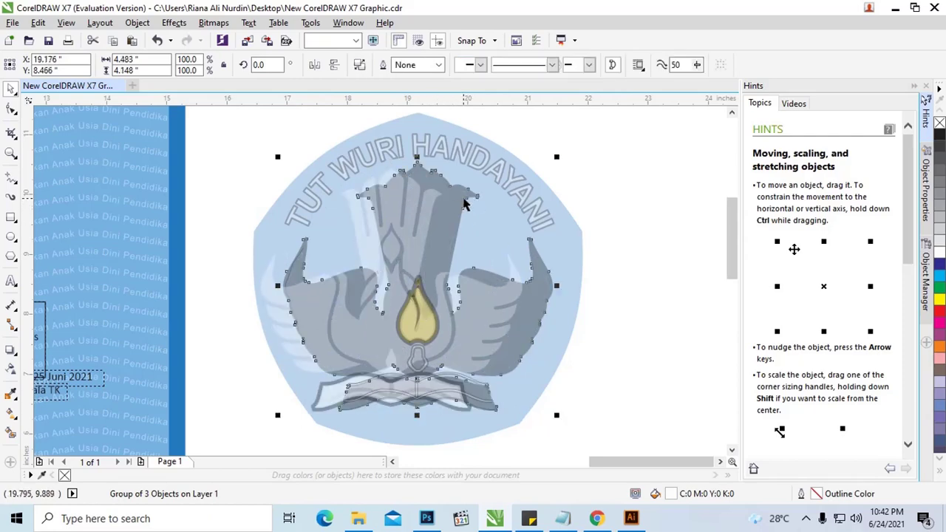
Step: Try transparency values on the emblem, from 64 up to 92
click(10, 361)
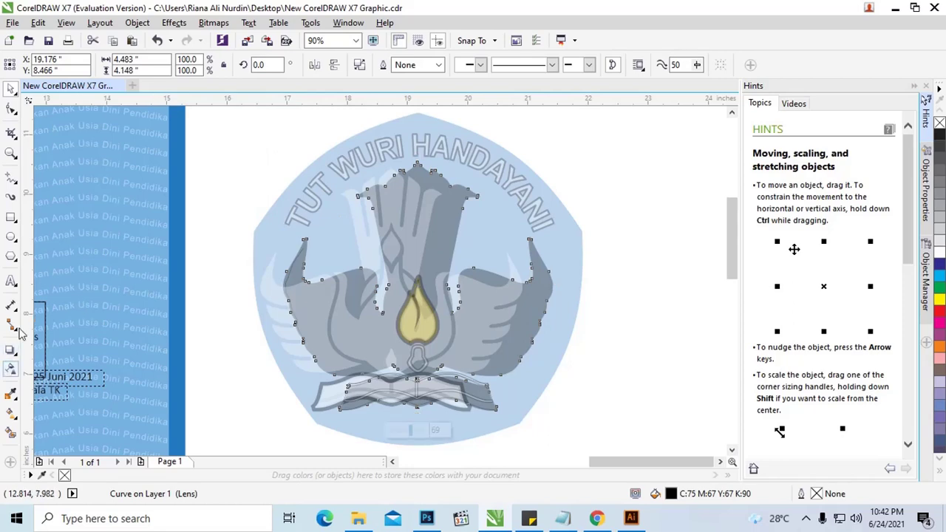
click(319, 66)
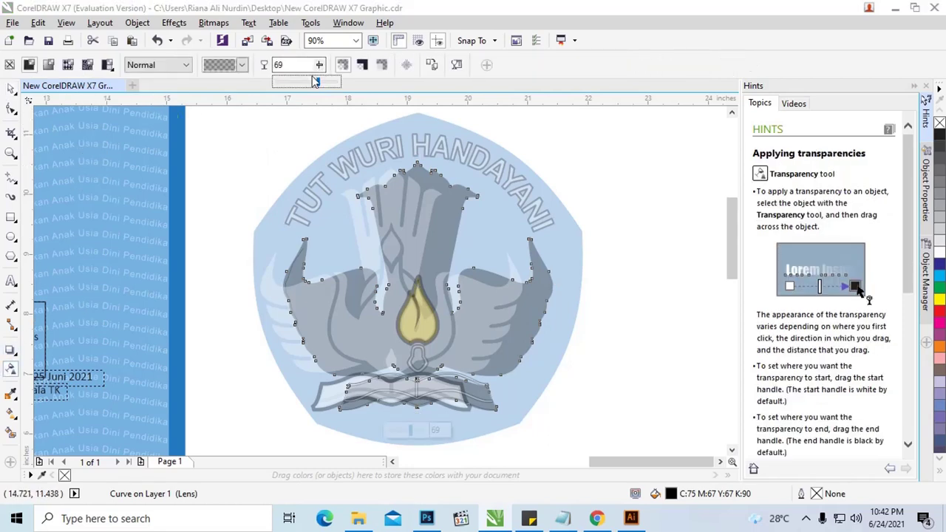
click(318, 83)
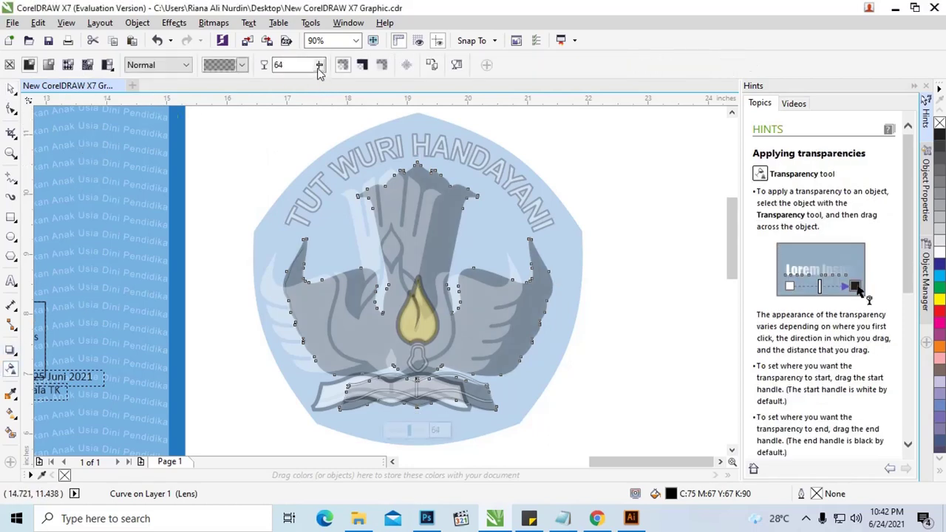
click(316, 65)
click(326, 83)
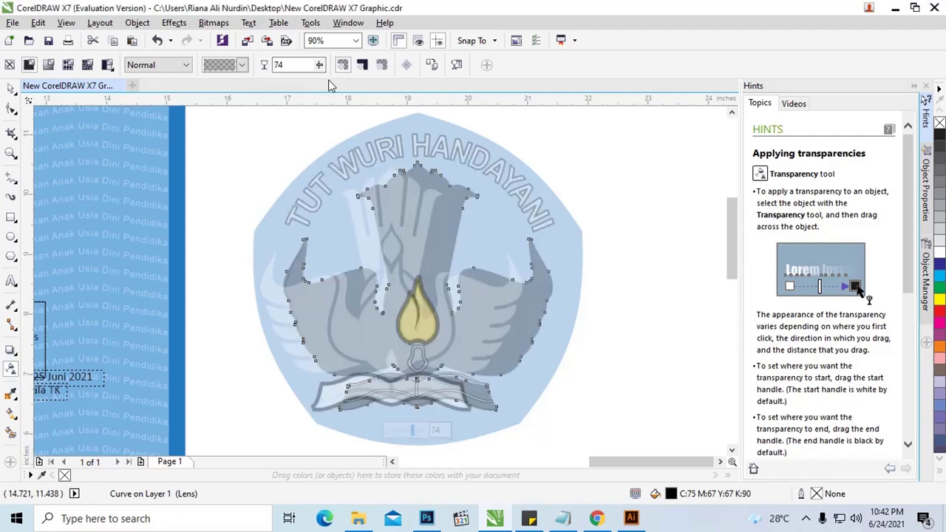
click(320, 65)
click(333, 82)
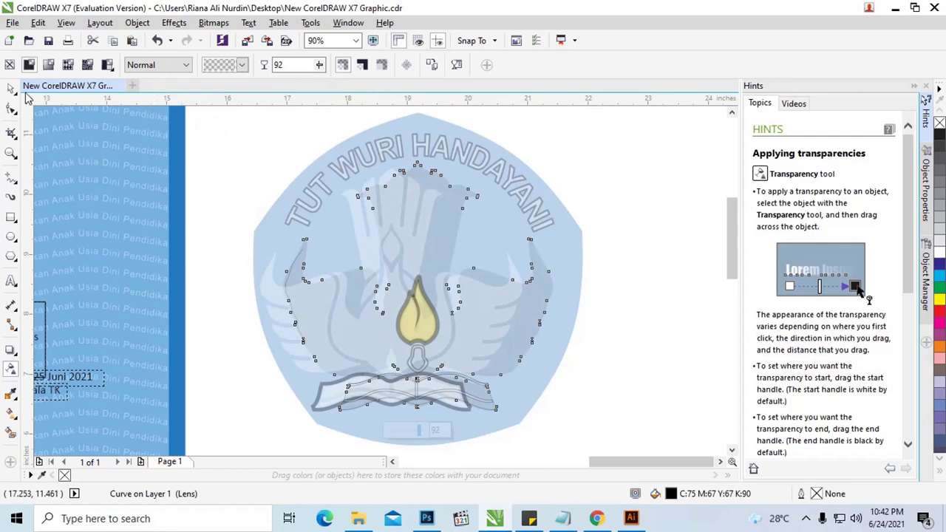
Step: Select only the emblem's pale blue lens shape
key(space)
click(199, 132)
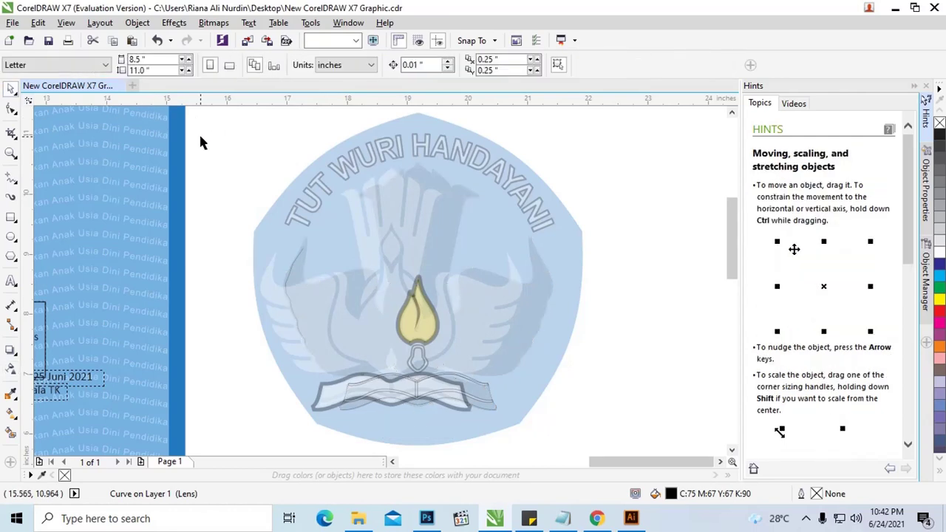
click(384, 190)
shift+click(456, 196)
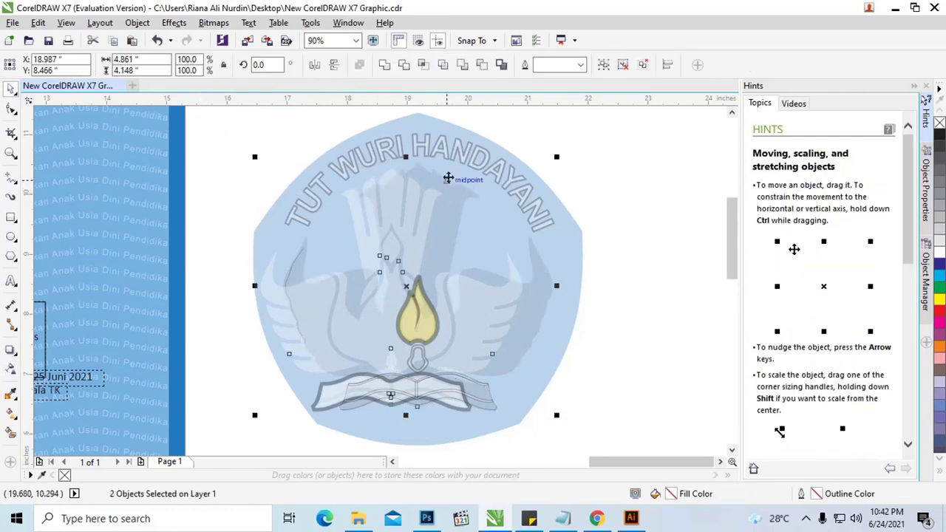
click(548, 133)
click(464, 200)
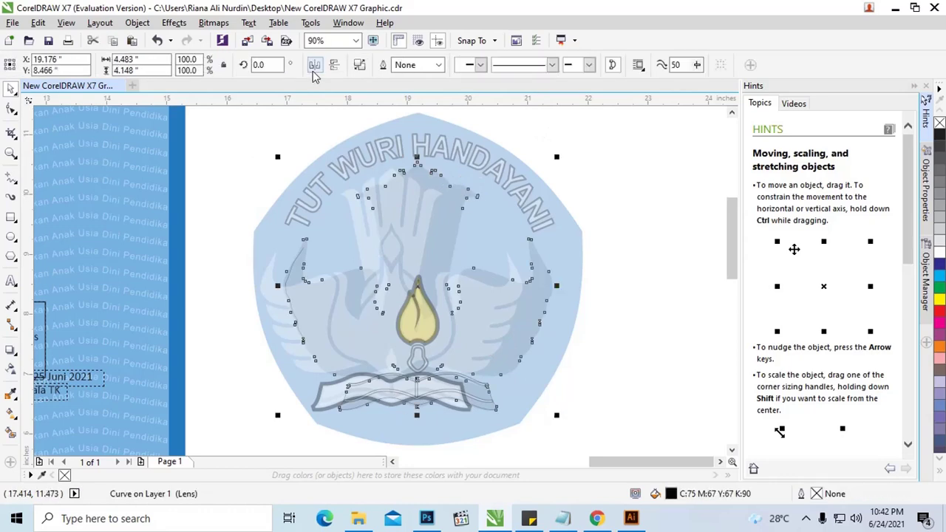
Step: Raise the lens shape's transparency to about 94 and deselect to check it
click(10, 368)
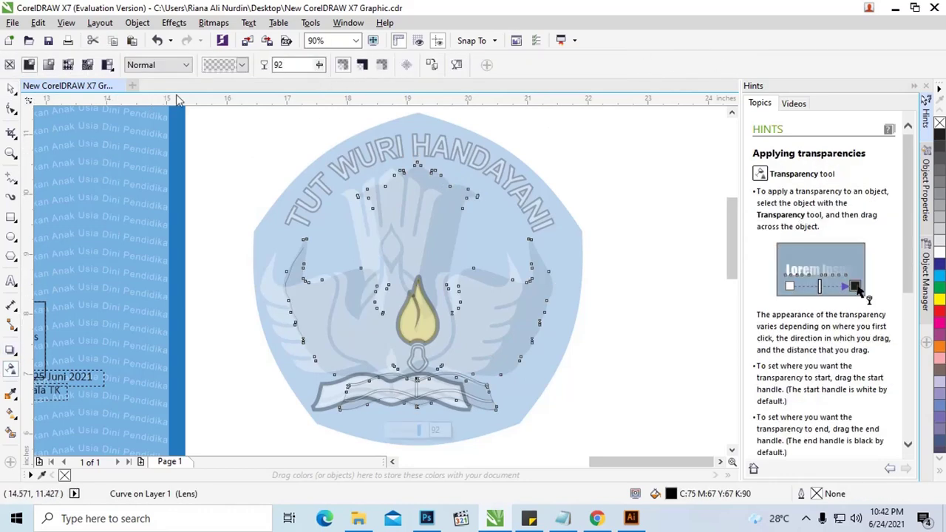
click(242, 64)
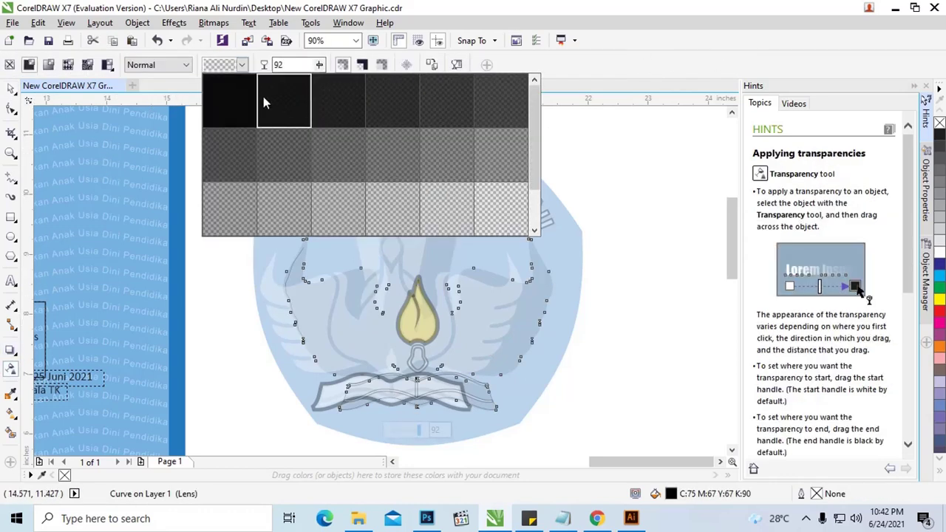
click(319, 64)
drag(319, 64, 320, 80)
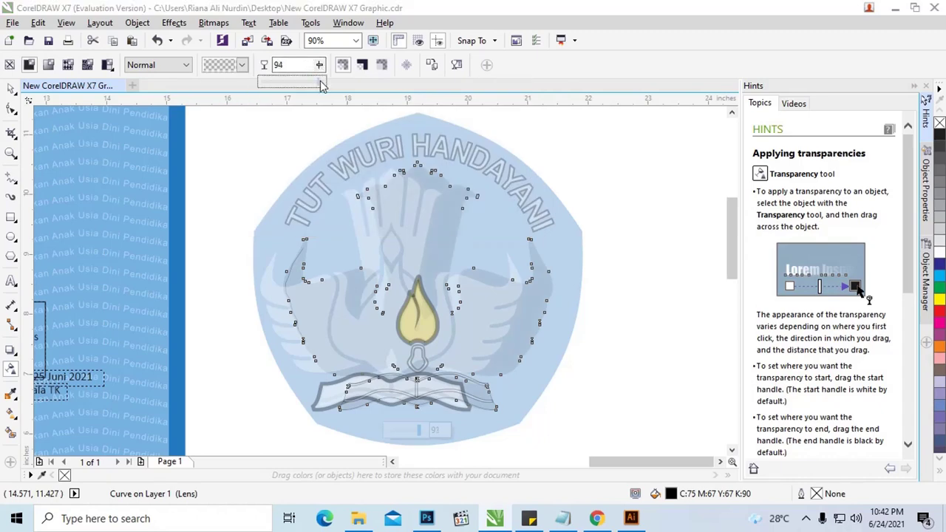
click(250, 121)
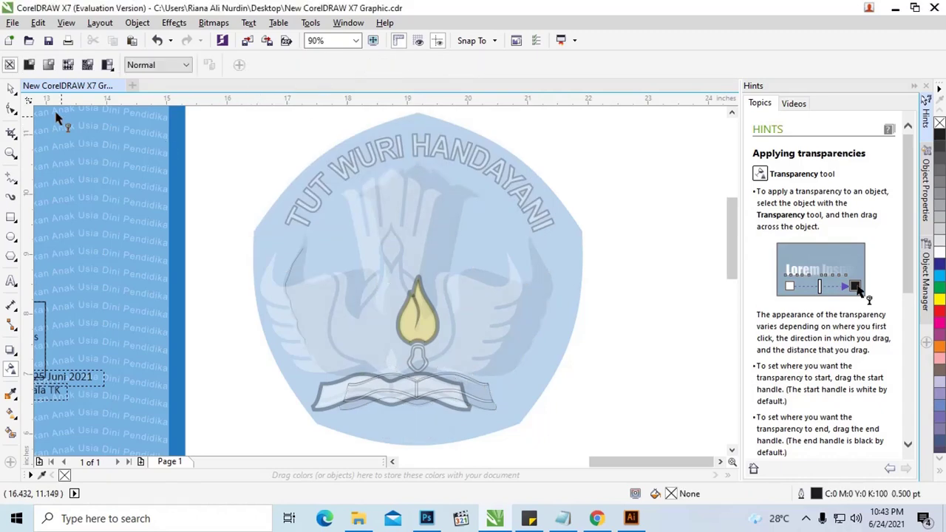
Step: Centre the wings-and-book group on the round logo with the C key
click(10, 88)
click(379, 197)
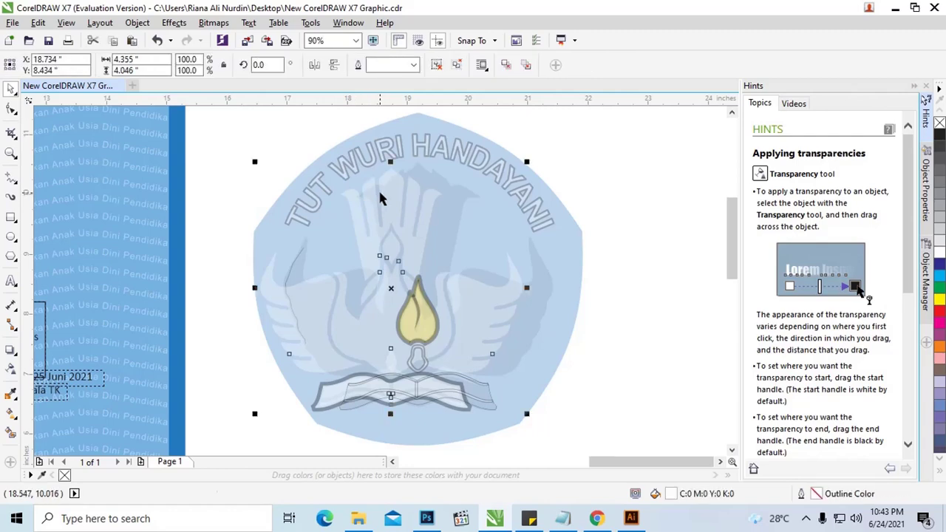
shift+click(443, 196)
key(c)
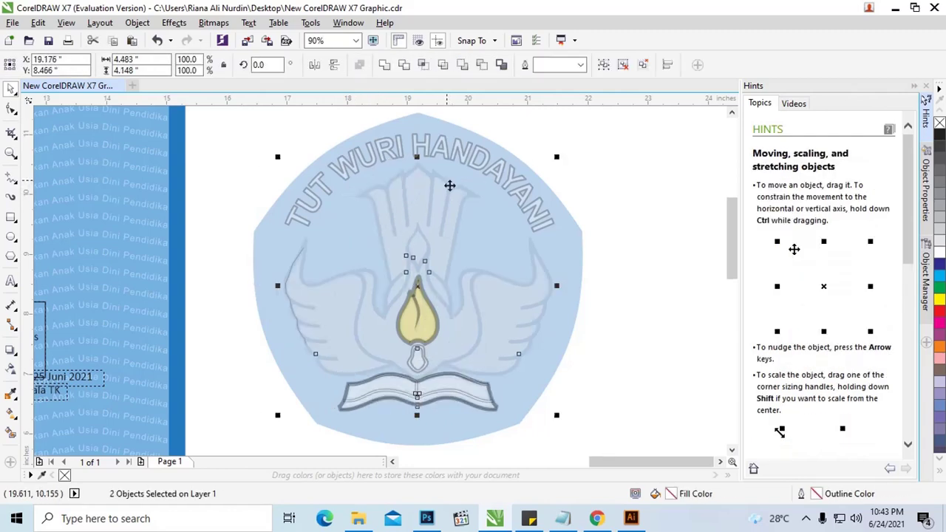
scroll(401, 206, up, 3)
scroll(407, 194, down, 3)
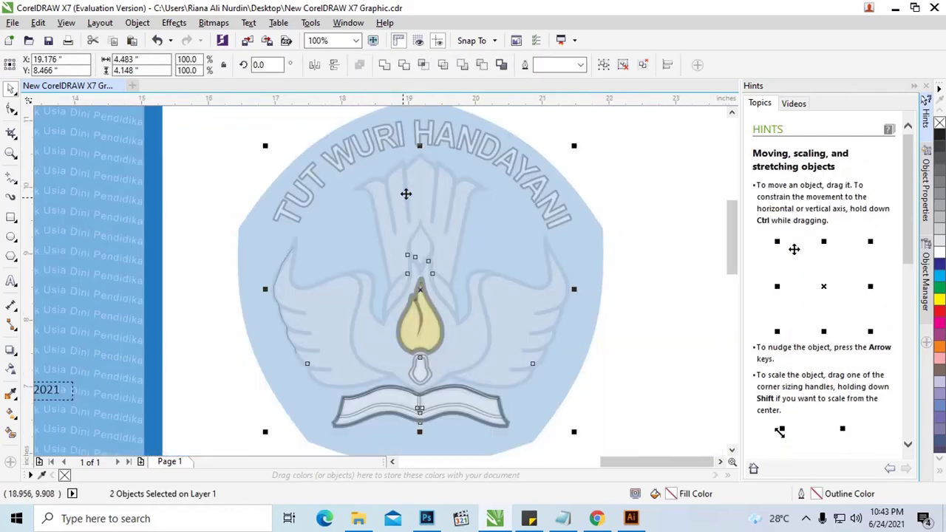
click(605, 152)
Step: Lower the wings-and-book group's transparency amount to 19
click(413, 188)
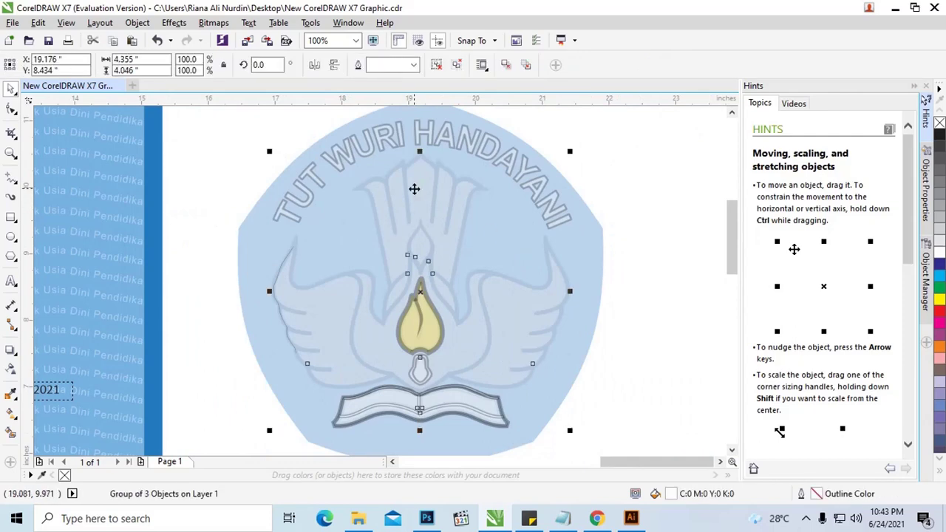
click(10, 370)
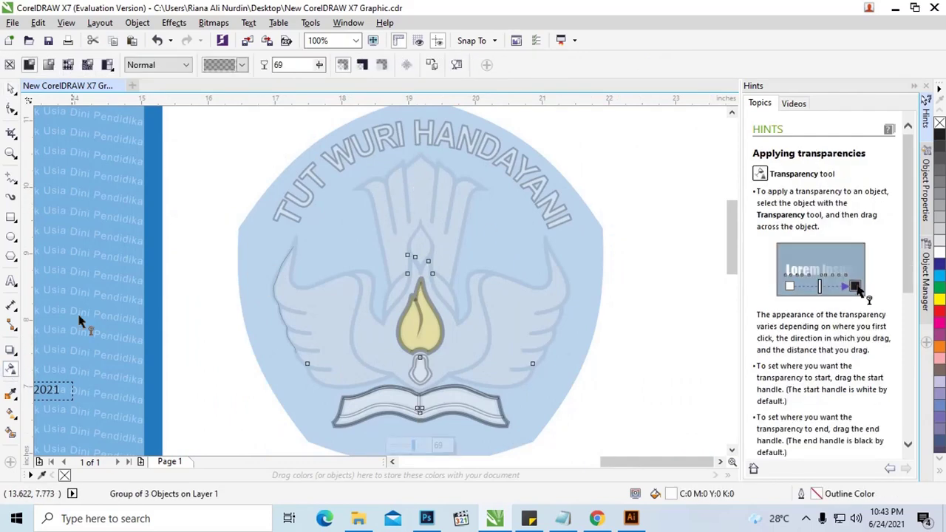
click(319, 65)
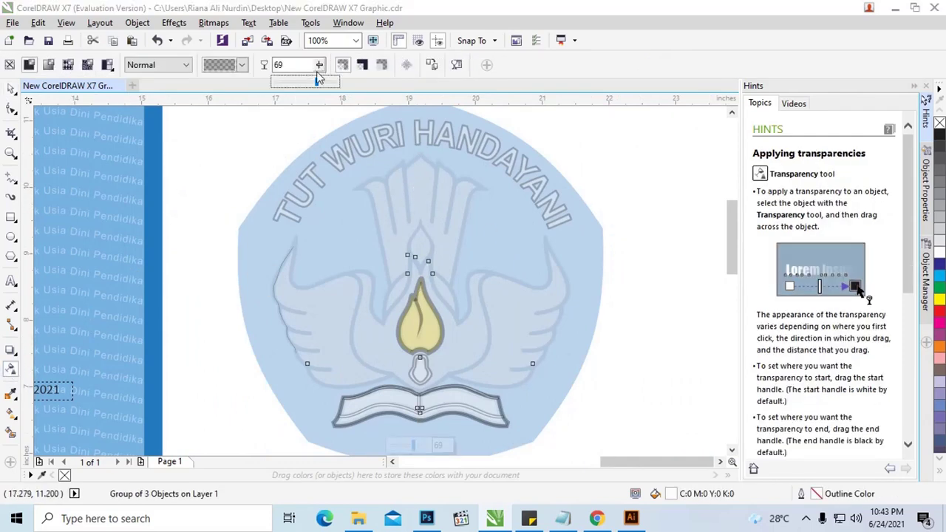
click(306, 87)
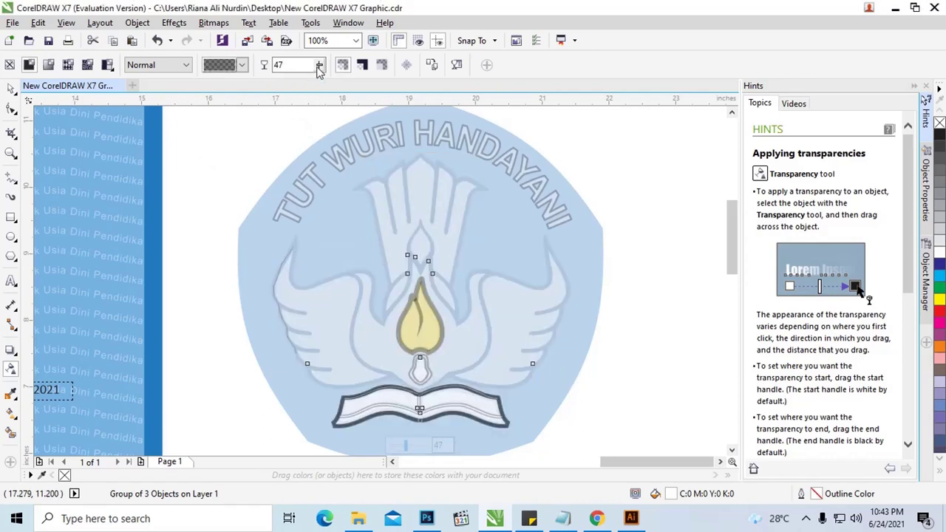
click(319, 65)
click(313, 80)
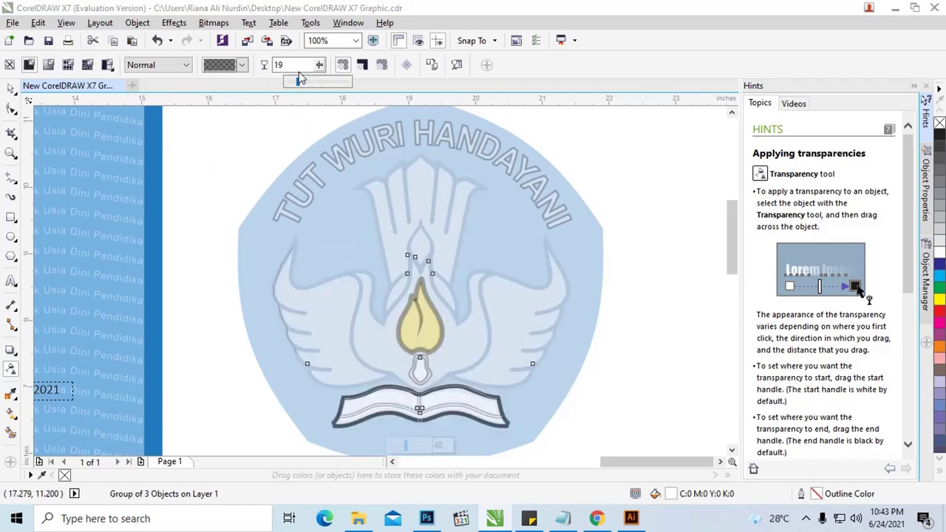
click(300, 78)
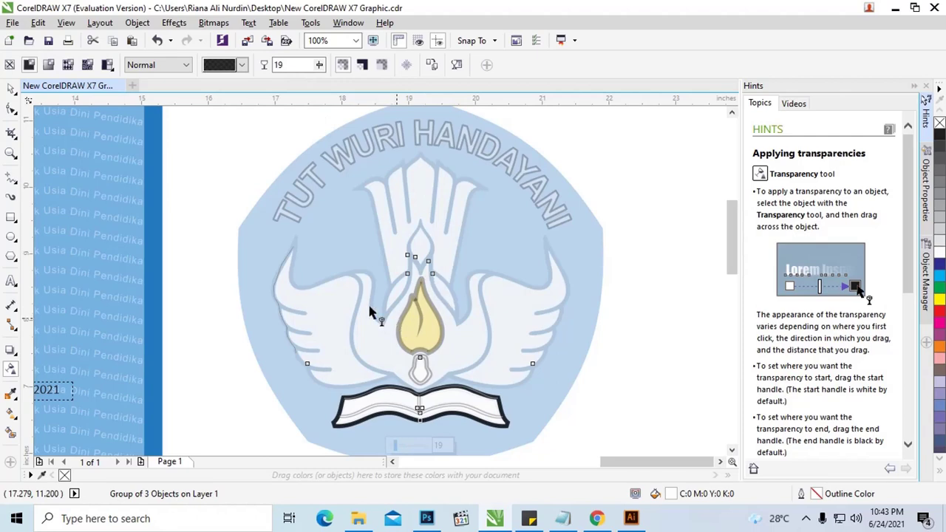
scroll(369, 308, up, 3)
scroll(367, 249, down, 3)
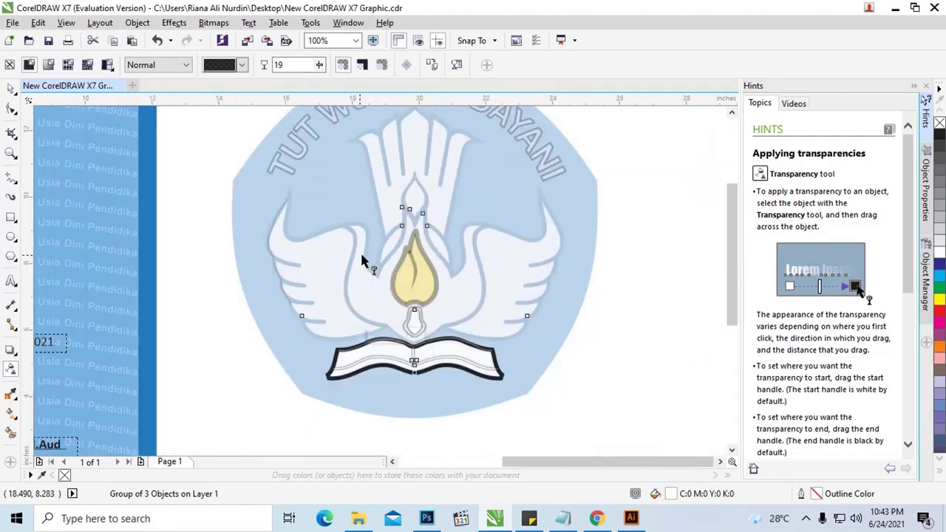
scroll(360, 255, down, 1)
Step: Inspect the faded logo, then switch to the Illustrator version of the certificate
click(11, 87)
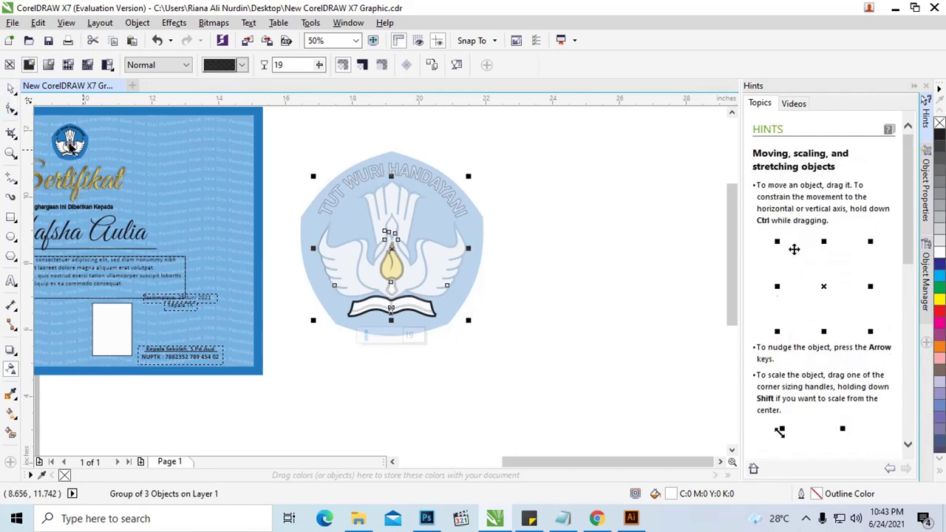
scroll(381, 232, up, 2)
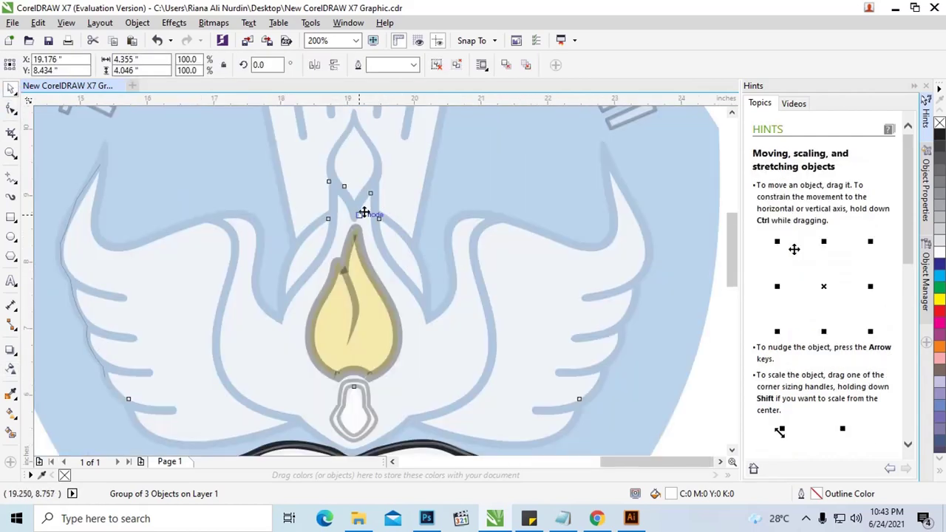
scroll(363, 211, down, 1)
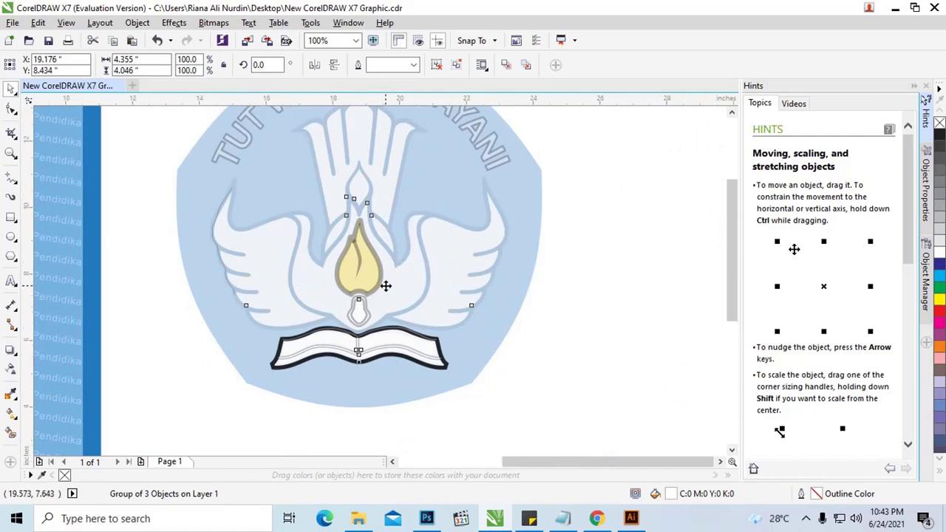
scroll(386, 285, down, 1)
click(629, 517)
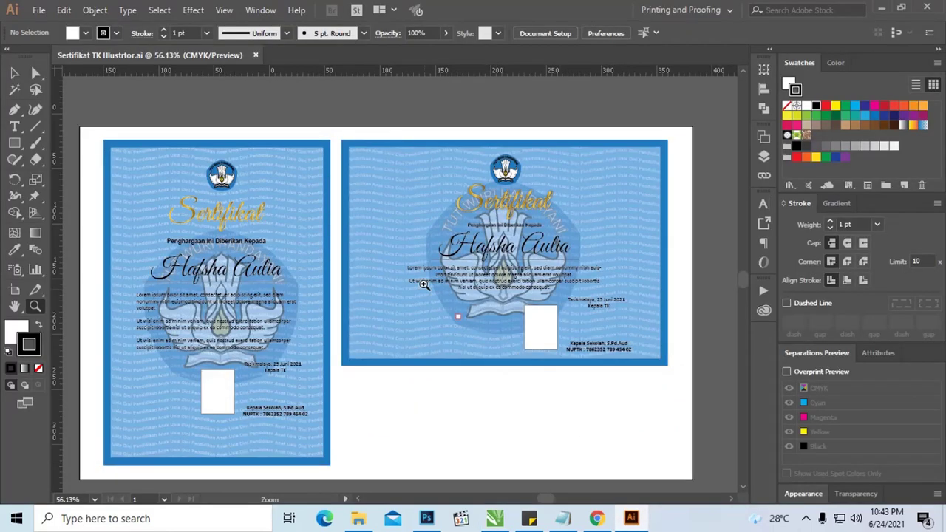
scroll(493, 253, up, 1)
drag(415, 235, 636, 357)
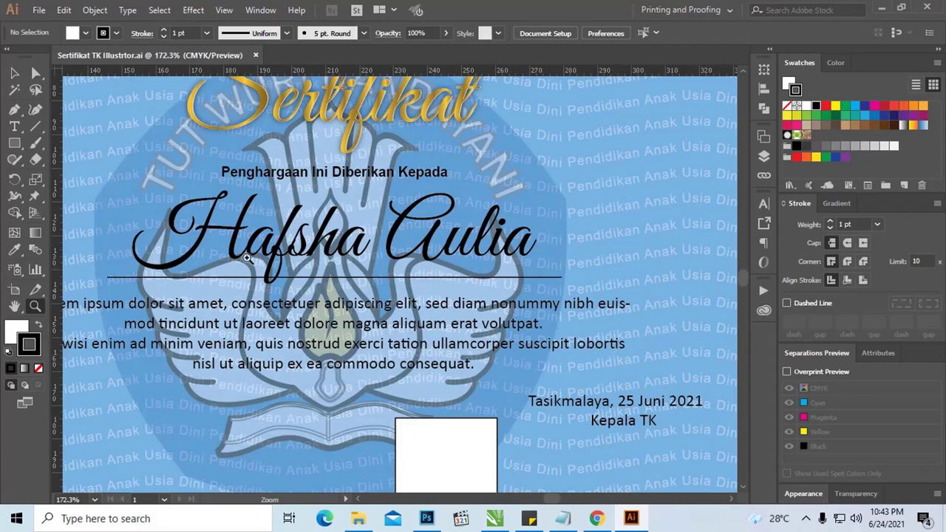
scroll(275, 226, up, 1)
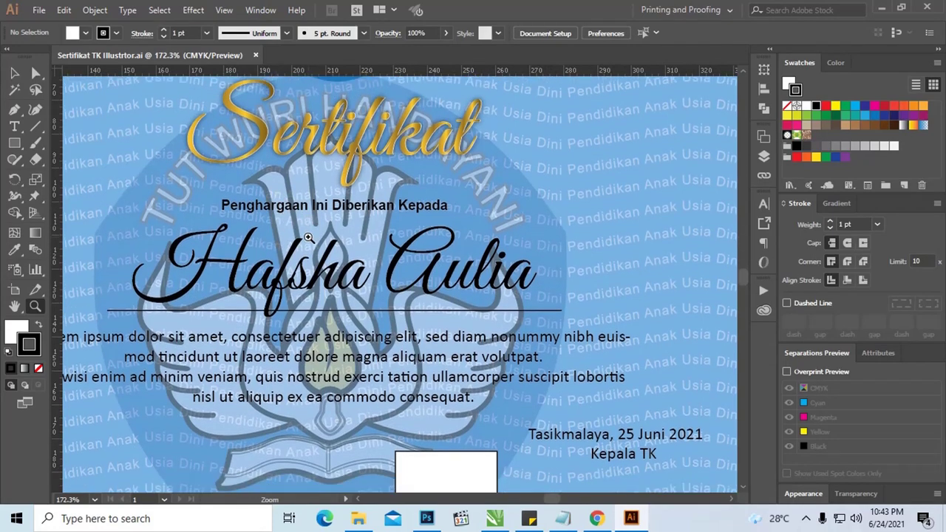
scroll(310, 238, up, 2)
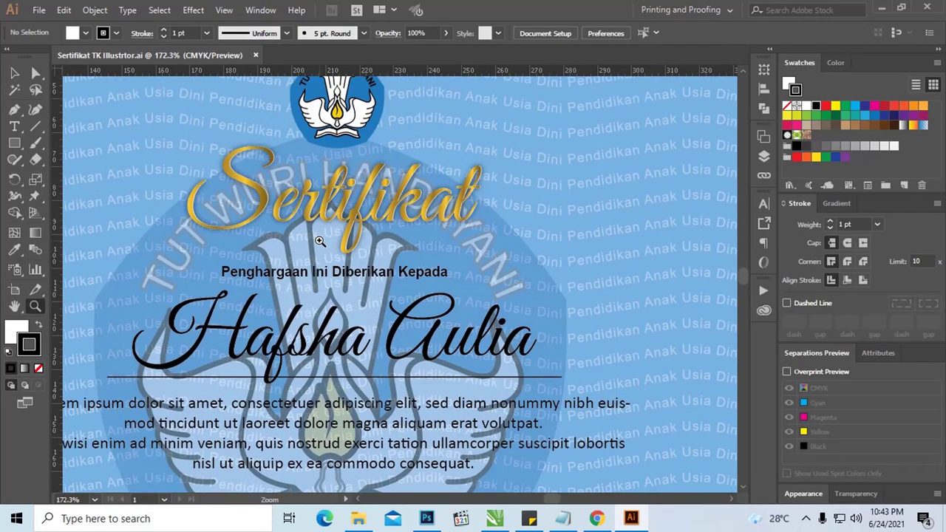
key(ctrl+minus)
key(ctrl+minus)
key(ctrl+minus)
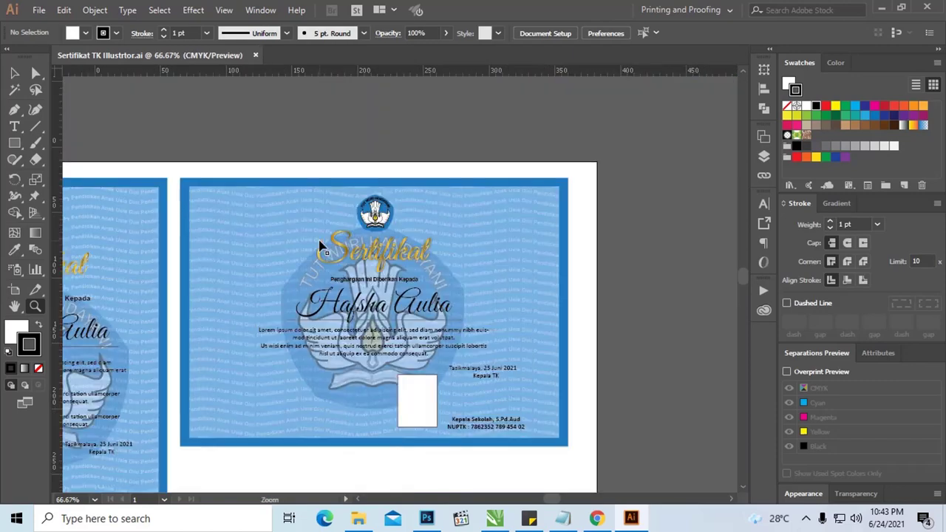
key(v)
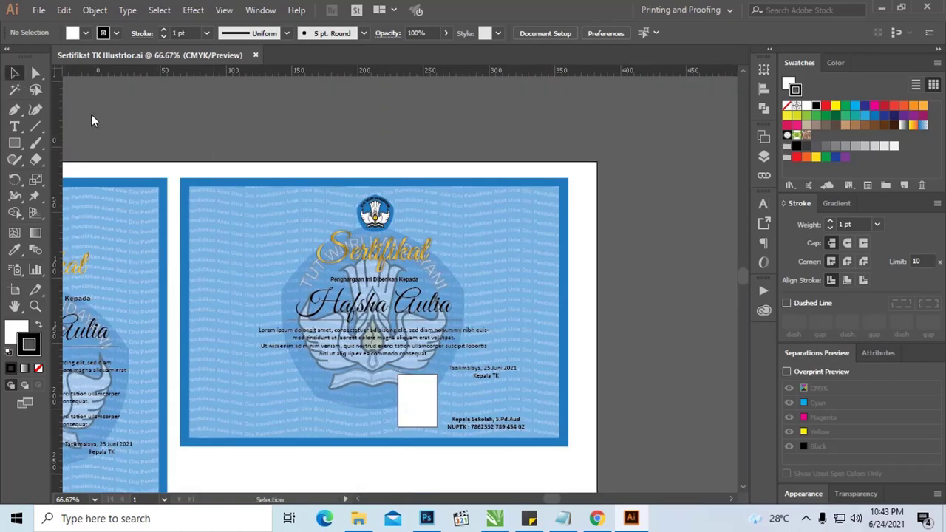
scroll(449, 296, left, 5)
click(443, 312)
drag(444, 312, 477, 283)
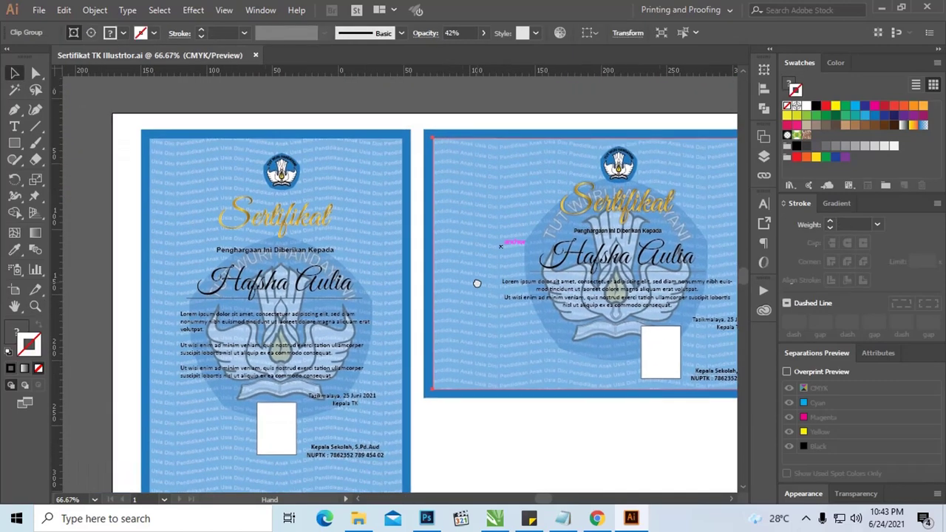
drag(376, 295, 408, 291)
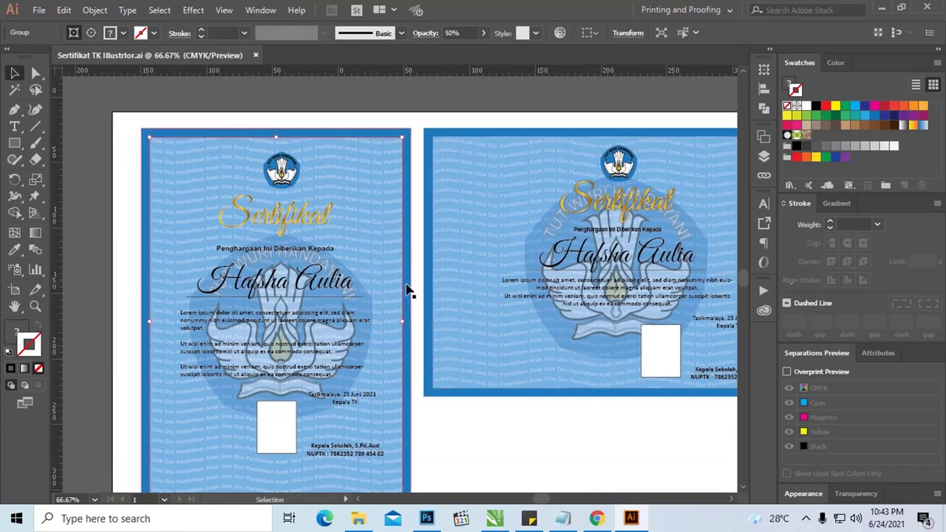
click(440, 291)
click(381, 303)
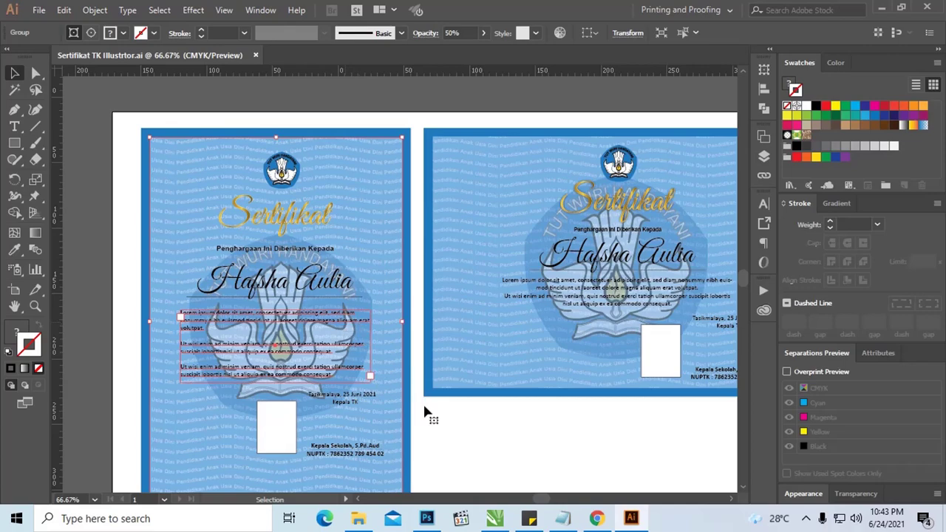
Step: In File Explorer, navigate to Sertifikat TK 4 > Sertifikat PAUD atau TK Photoshop 4
click(358, 519)
key(BackSpace)
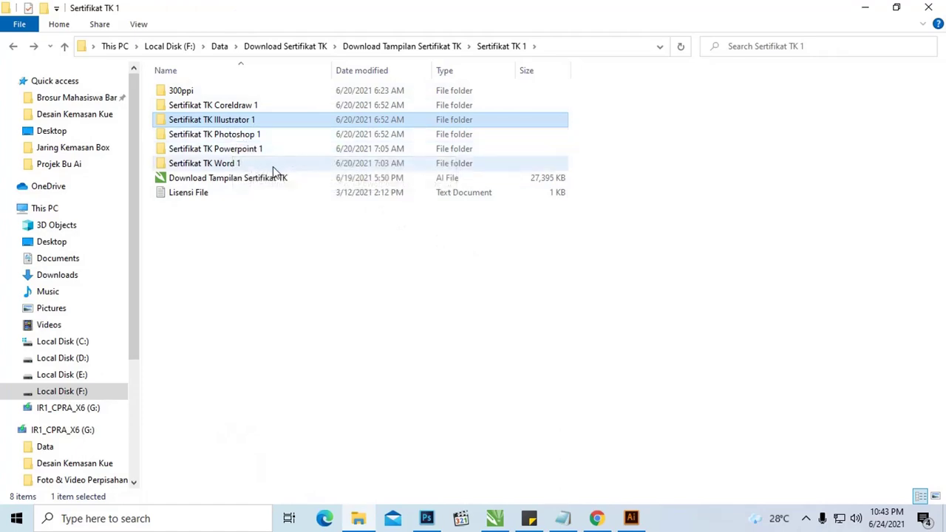
click(387, 51)
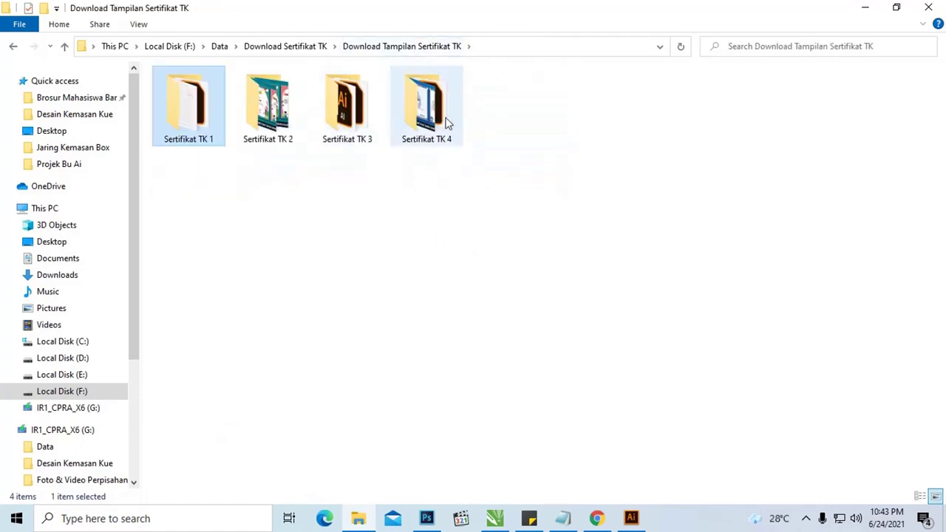
double_click(424, 103)
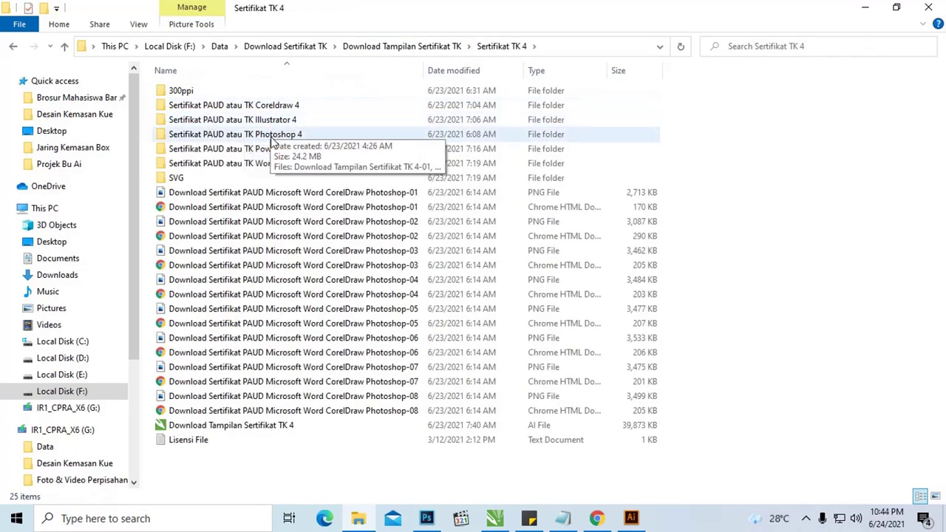
double_click(263, 134)
Step: Open Download Tampilan Sertifikat TK 4-01 and 4-02 together in Photoshop
click(261, 110)
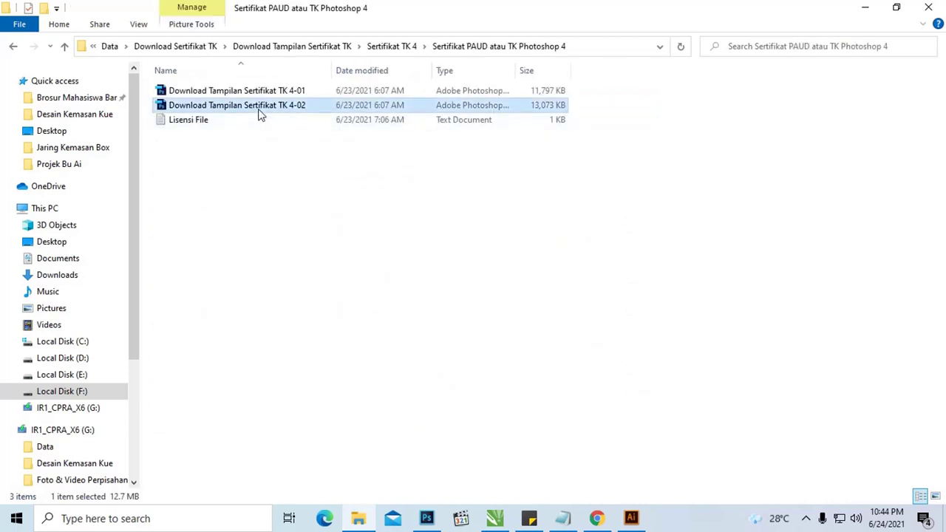
ctrl+click(260, 92)
right_click(260, 96)
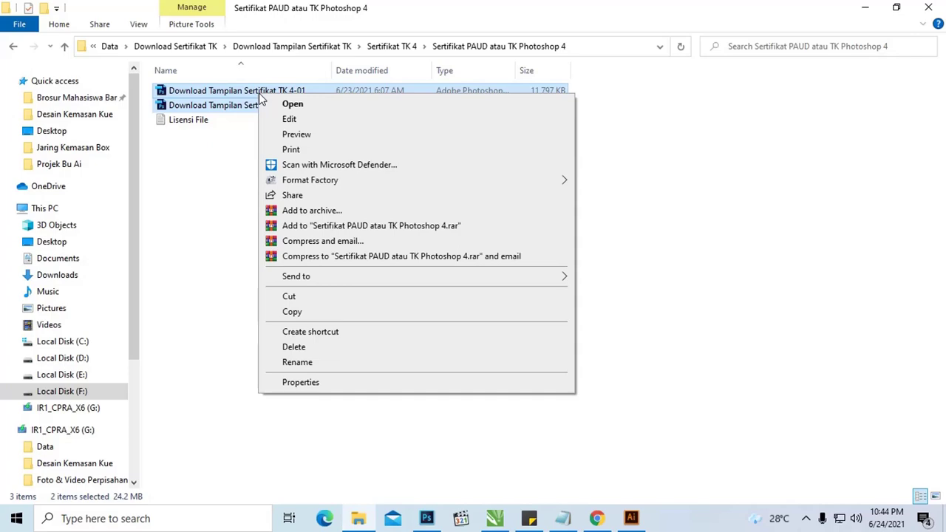
click(292, 104)
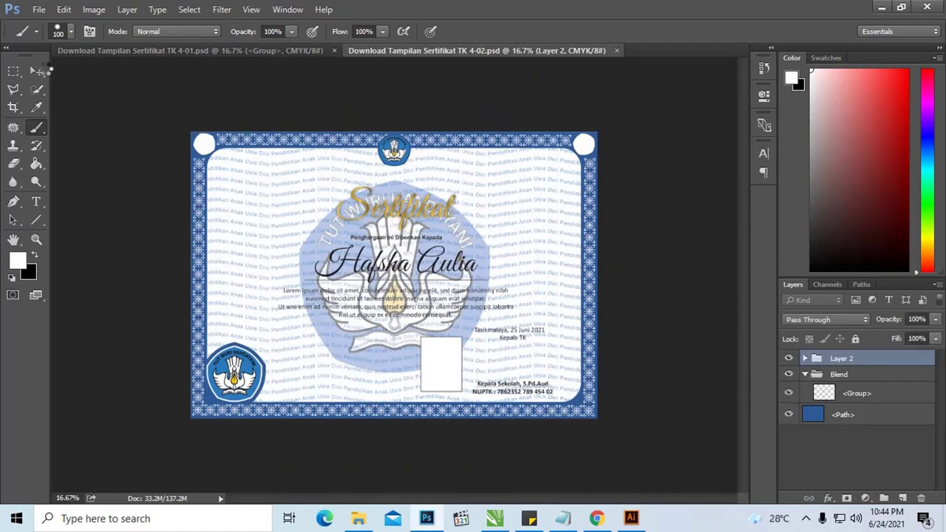
Step: Zoom in on the 4-02 name area and click into the recipient's name text
click(36, 70)
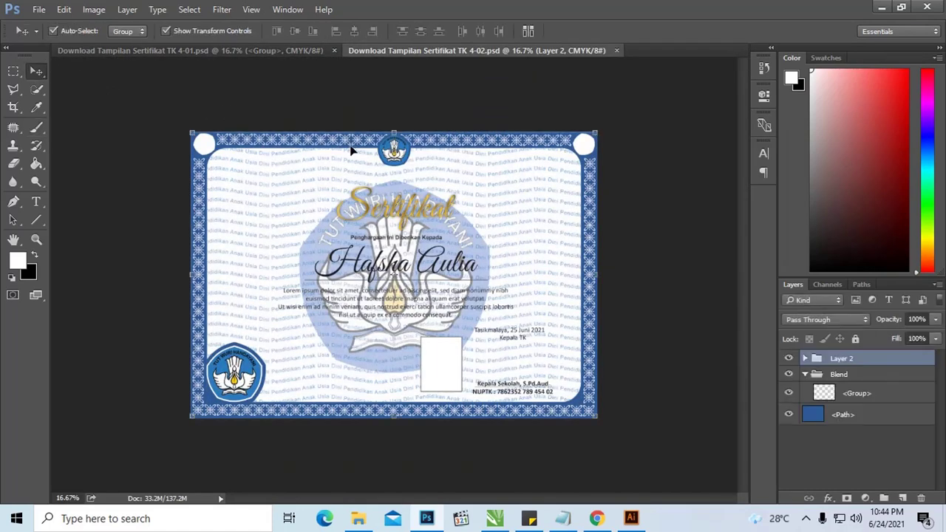
key(z)
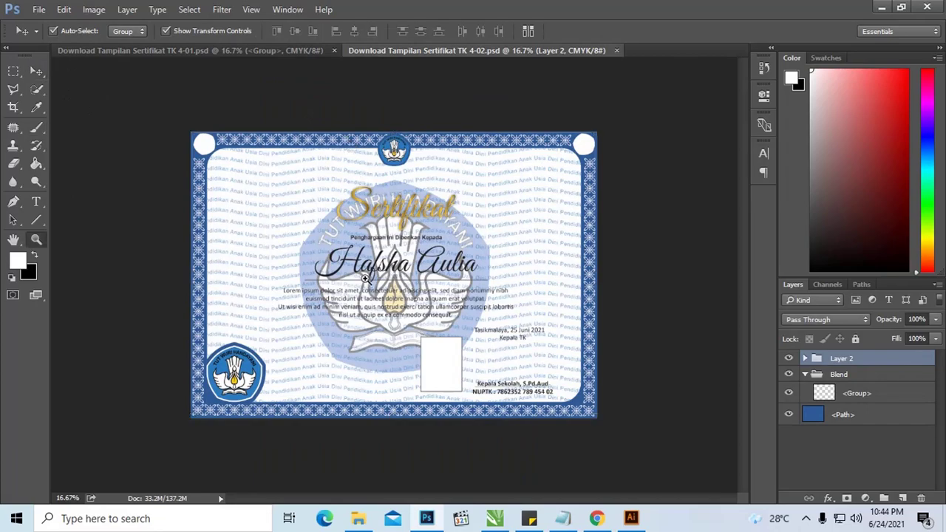
mouse_move(510, 173)
mouse_down()
mouse_move(442, 295)
mouse_move(358, 261)
mouse_up()
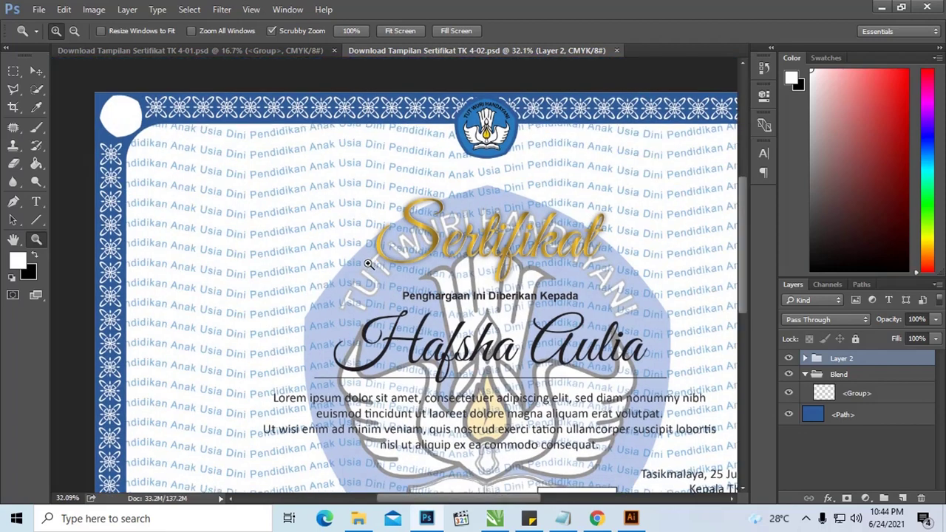
click(36, 200)
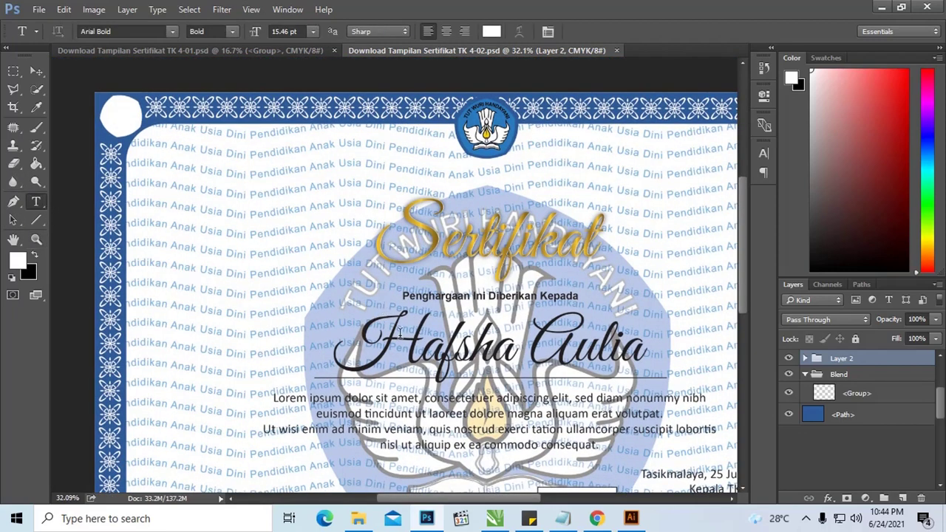
click(421, 347)
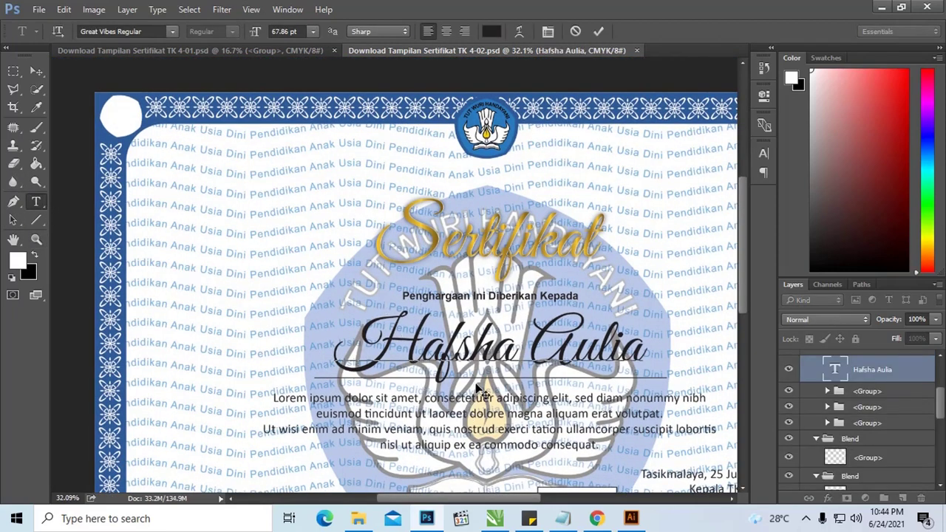
click(36, 71)
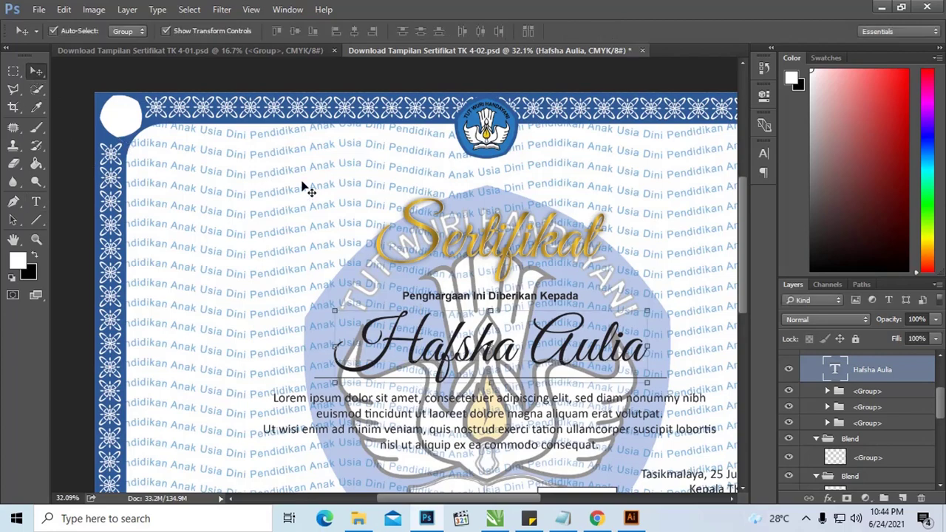
Step: Select the certificate text group, scroll around the canvas, then return to File Explorer
click(461, 238)
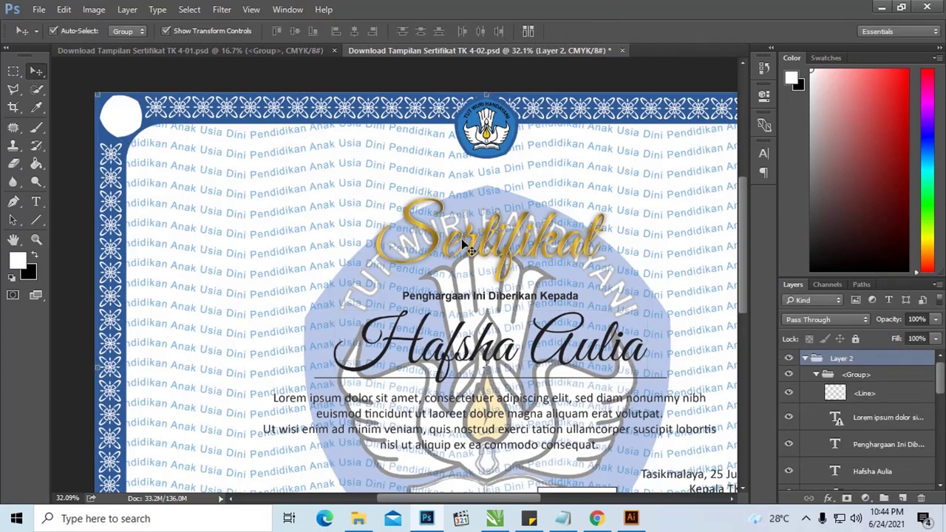
scroll(466, 244, down, 2)
scroll(466, 246, down, 3)
scroll(468, 244, down, 2)
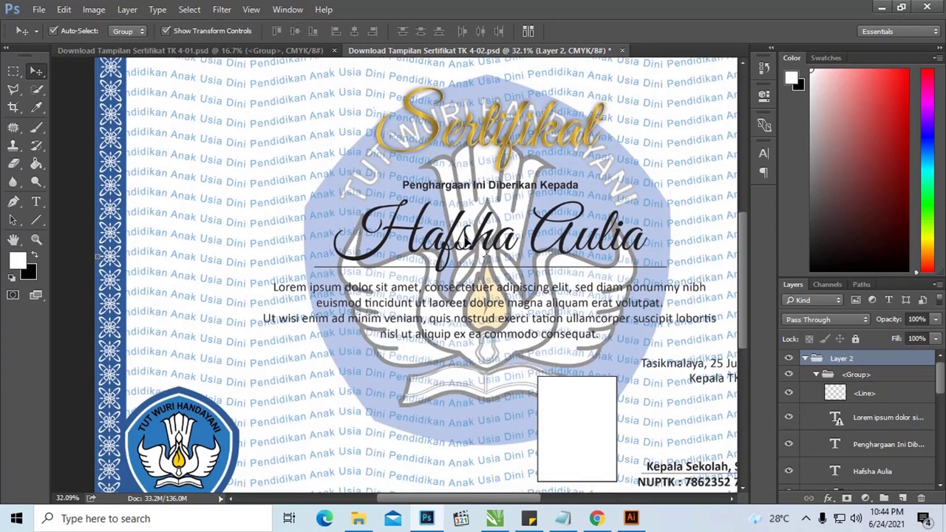
scroll(468, 245, down, 2)
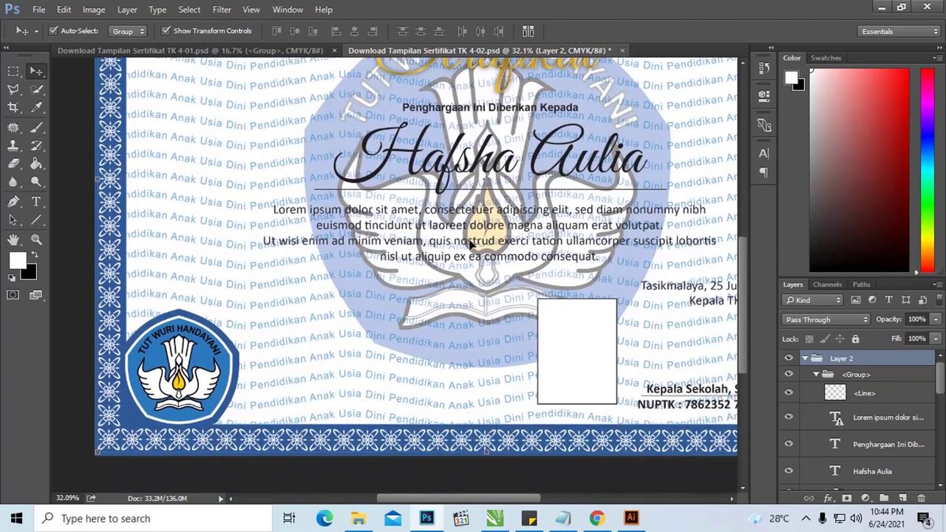
scroll(469, 245, up, 3)
scroll(454, 244, up, 3)
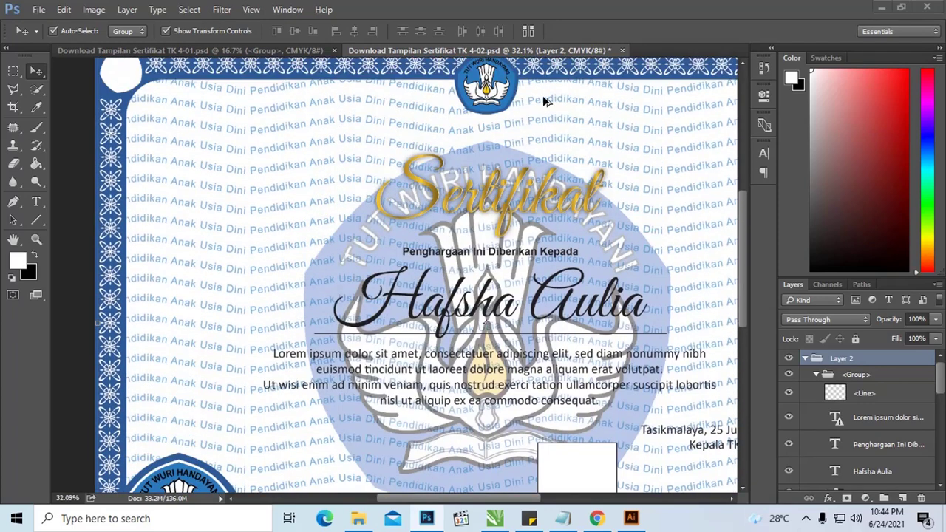
key(alt+Tab)
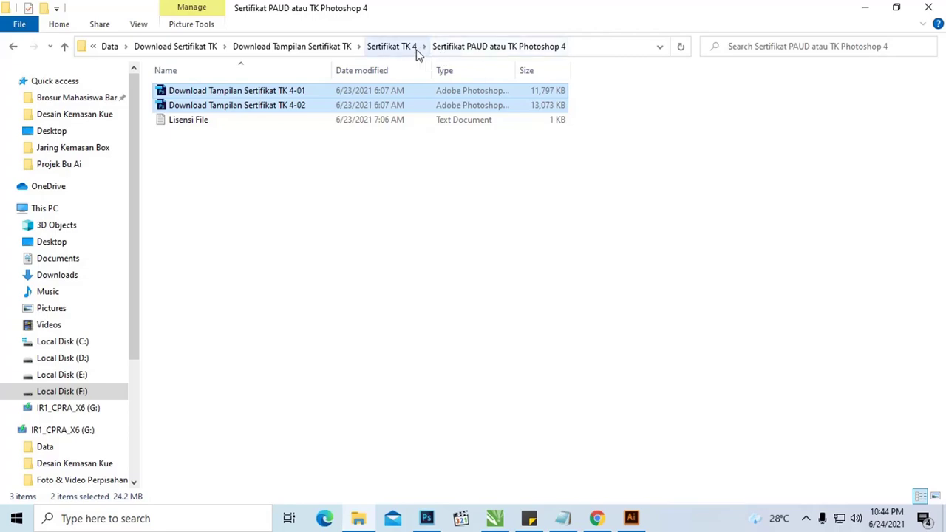
Step: Open both files in the Sertifikat PAUD atau TK Powerpoint 4 folder
click(415, 50)
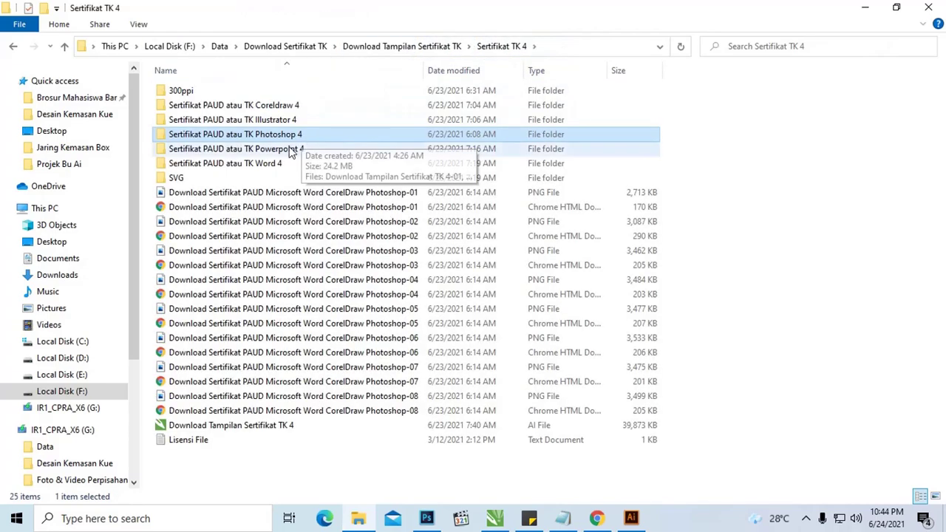
double_click(289, 150)
click(244, 89)
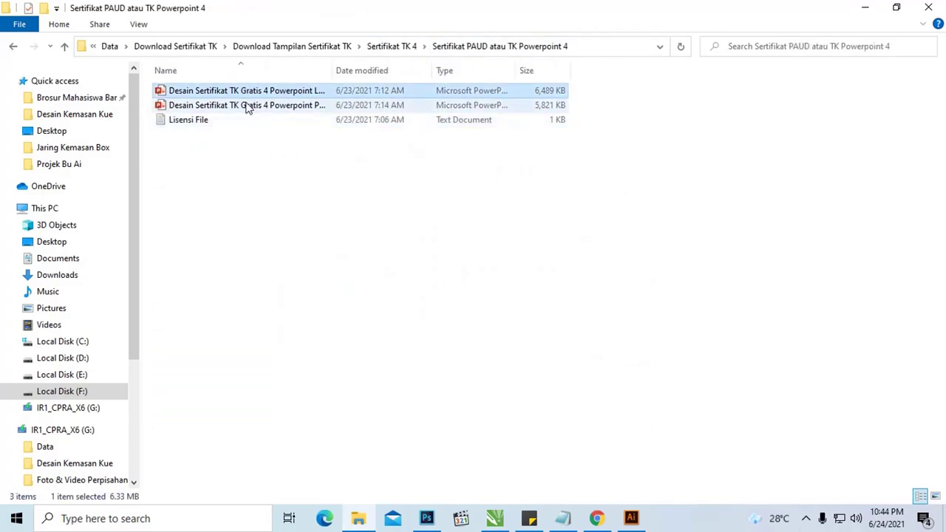
shift+click(249, 106)
right_click(249, 106)
click(268, 112)
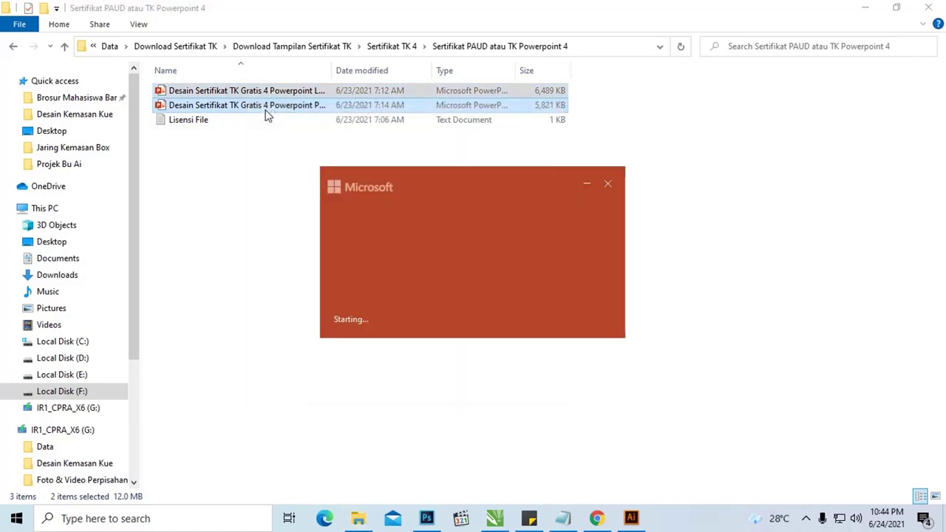
Step: Open both Landscape and Potrait files in the Sertifikat PAUD atau TK Word 4 folder
click(418, 50)
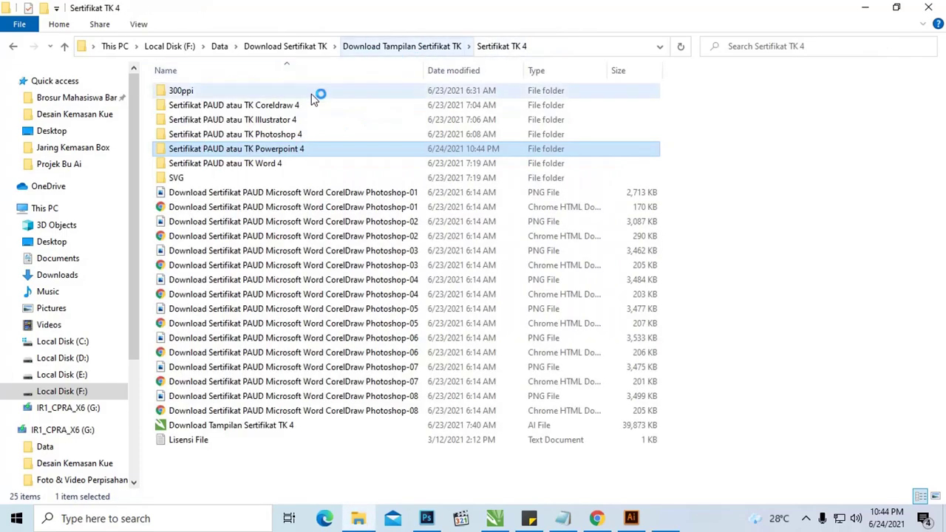
double_click(271, 166)
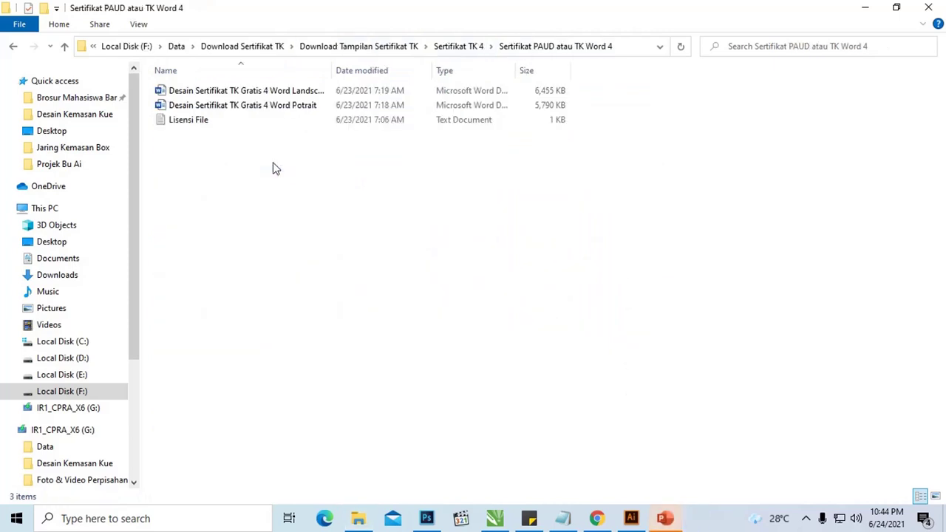
click(264, 94)
ctrl+click(264, 104)
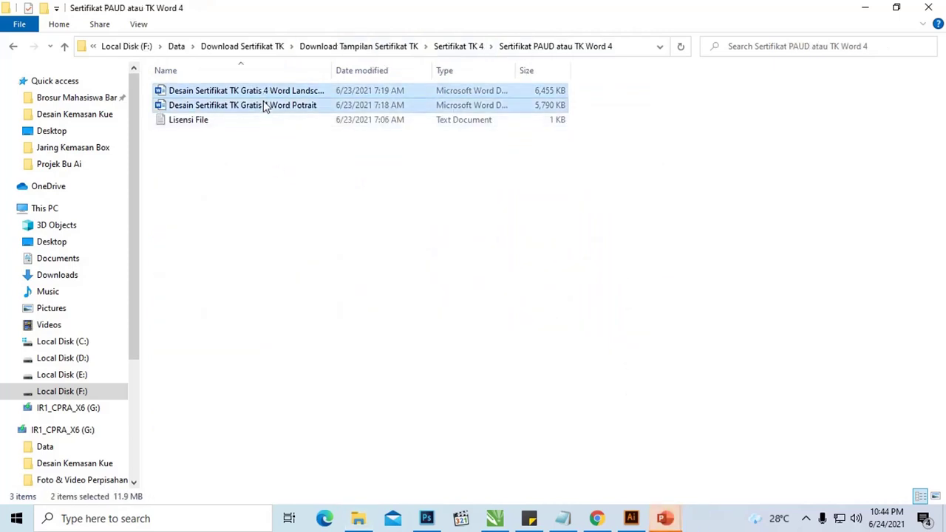
right_click(263, 102)
click(281, 112)
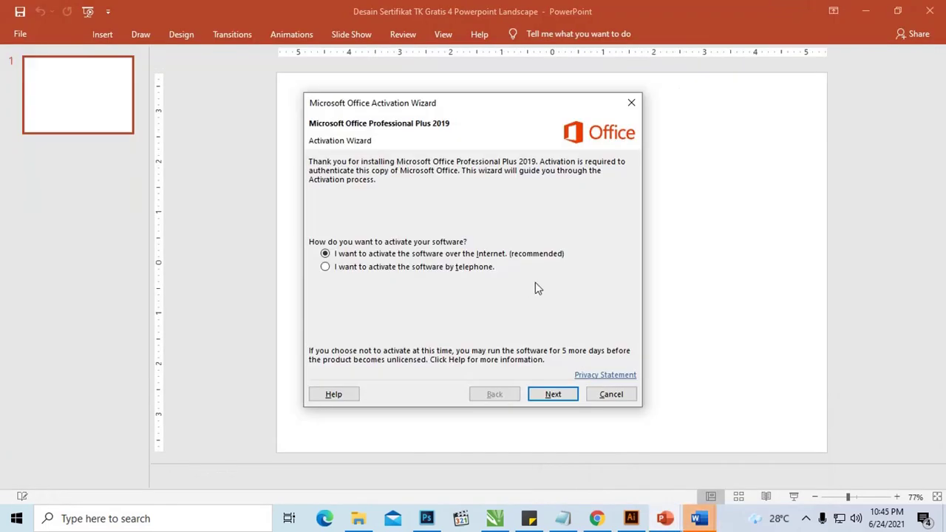
Step: Cancel the activation wizard, then ungroup the certificate picture, accepting conversion to a drawing object
click(610, 393)
click(439, 160)
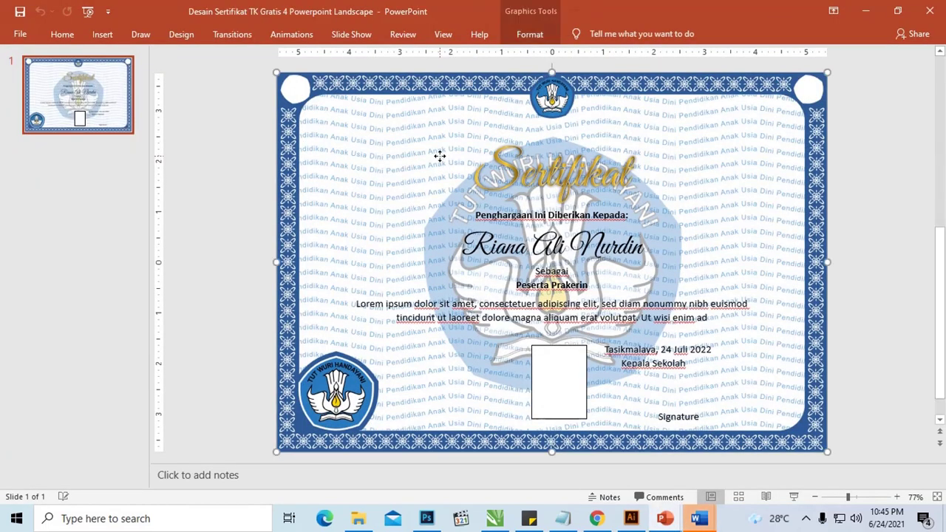
drag(437, 148, 424, 151)
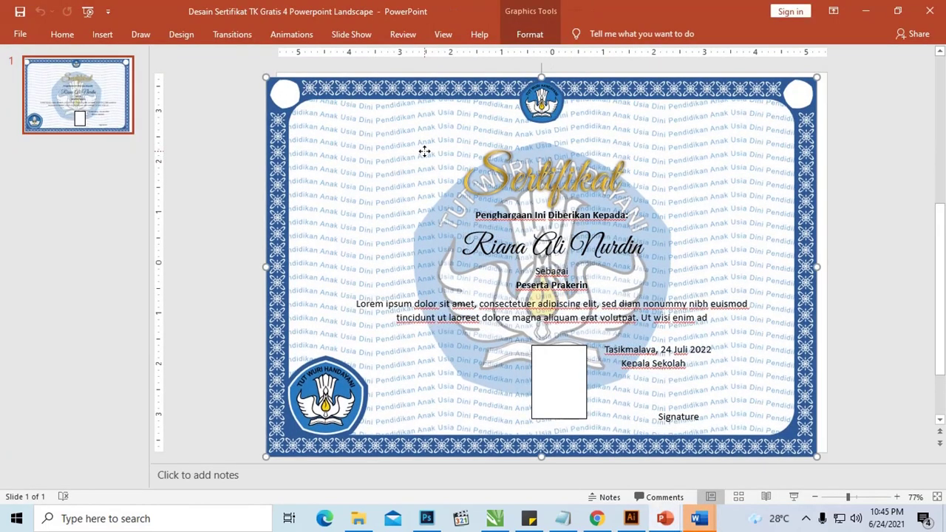
right_click(427, 132)
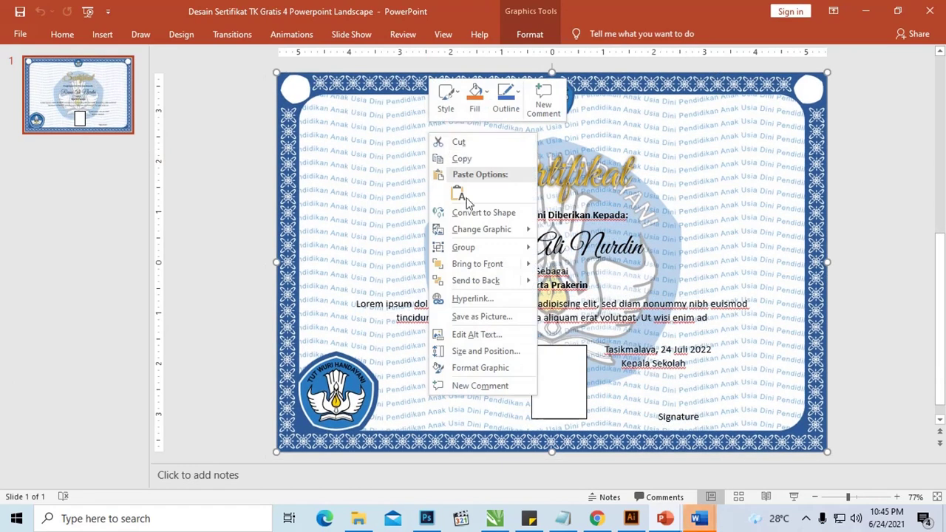
mouse_move(463, 246)
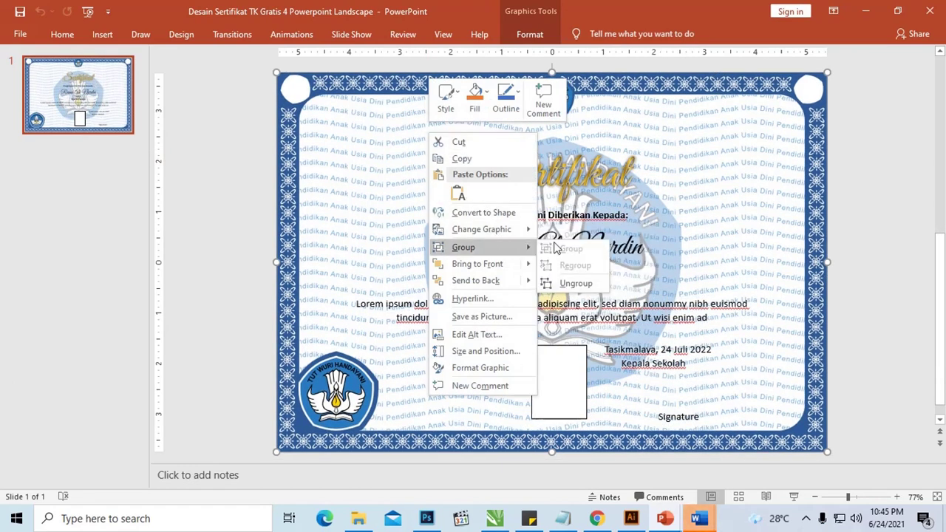
click(585, 284)
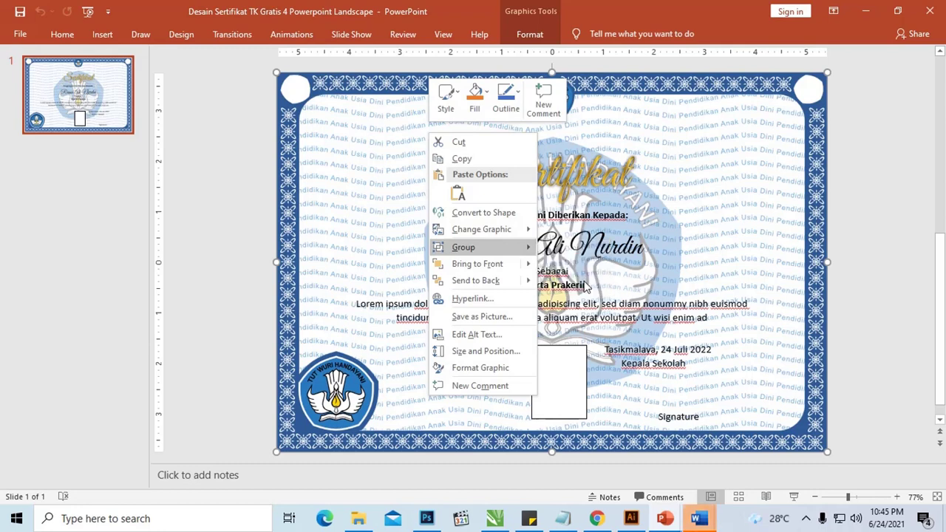
drag(454, 250, 456, 224)
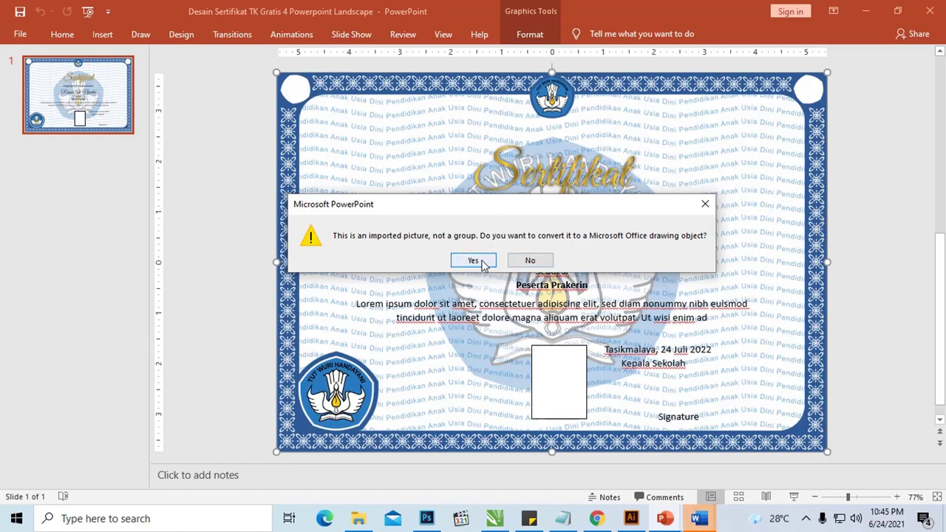
click(473, 261)
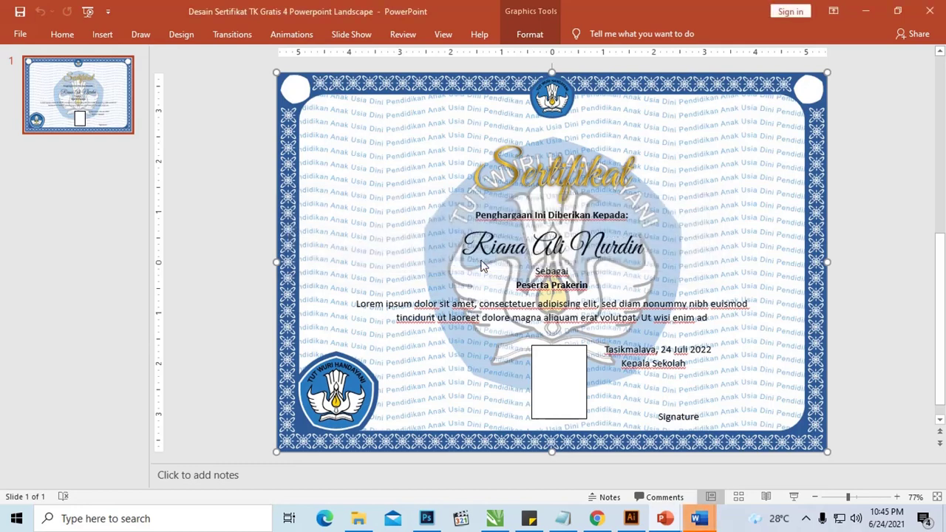
click(417, 138)
Step: Delete the faded overlay and certificate text, then drag the background picture right
key(Delete)
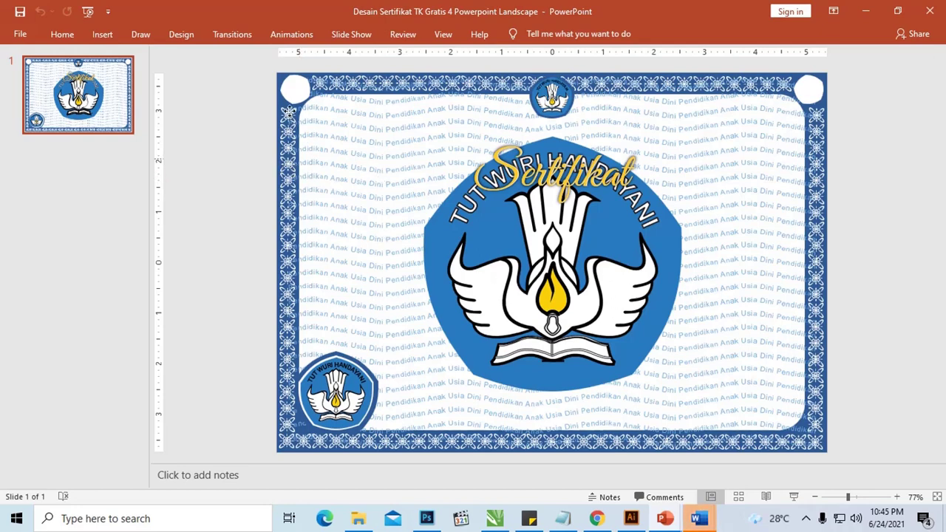
drag(456, 158, 601, 229)
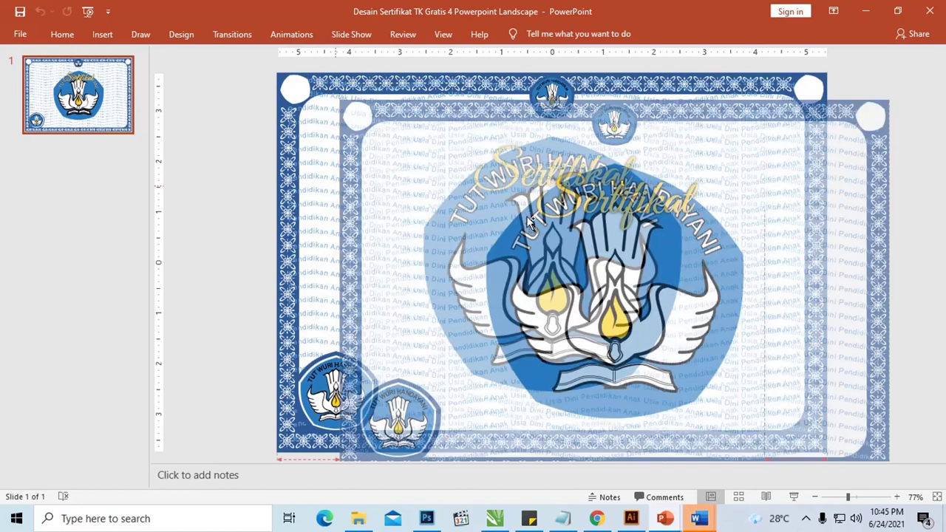
ctrl+scroll(600, 229, up, 2)
ctrl+scroll(618, 232, up, 5)
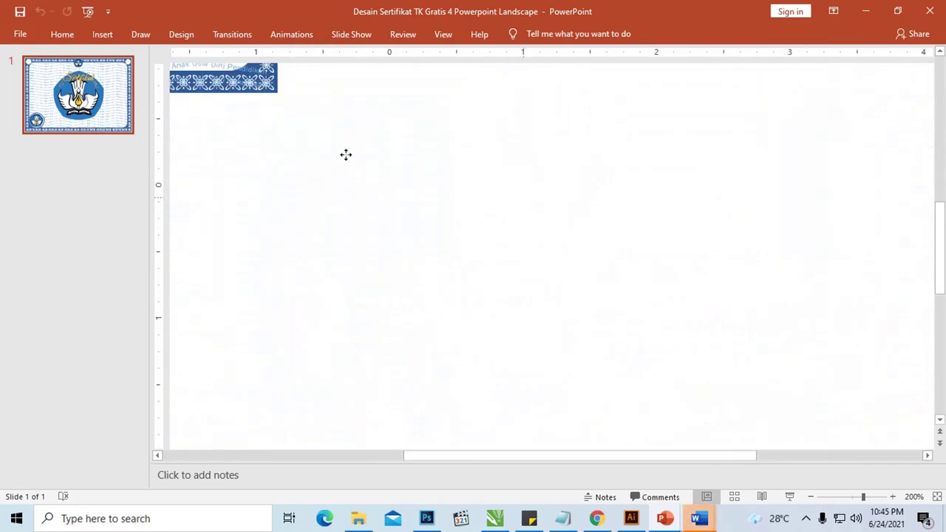
Step: Zoom to 150% and undo twice to restore the full certificate with faded logo
click(855, 497)
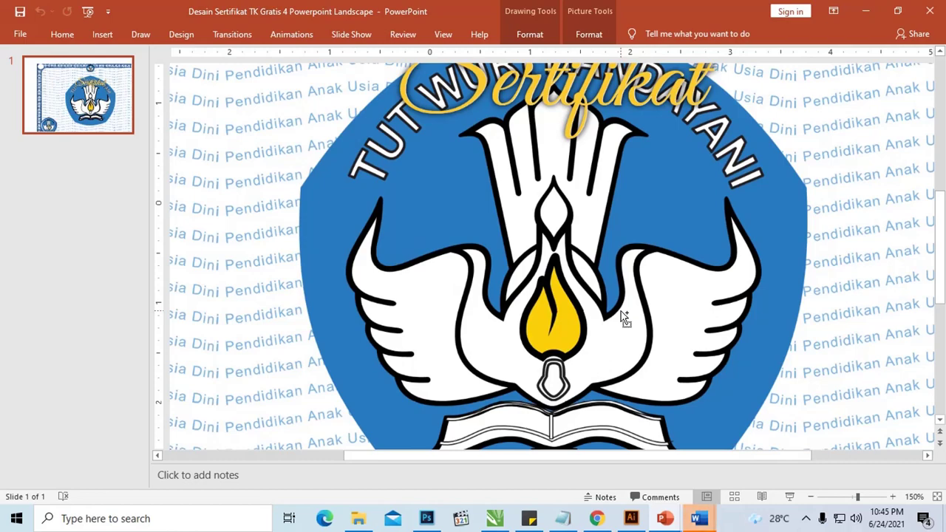
ctrl+scroll(620, 311, down, 4)
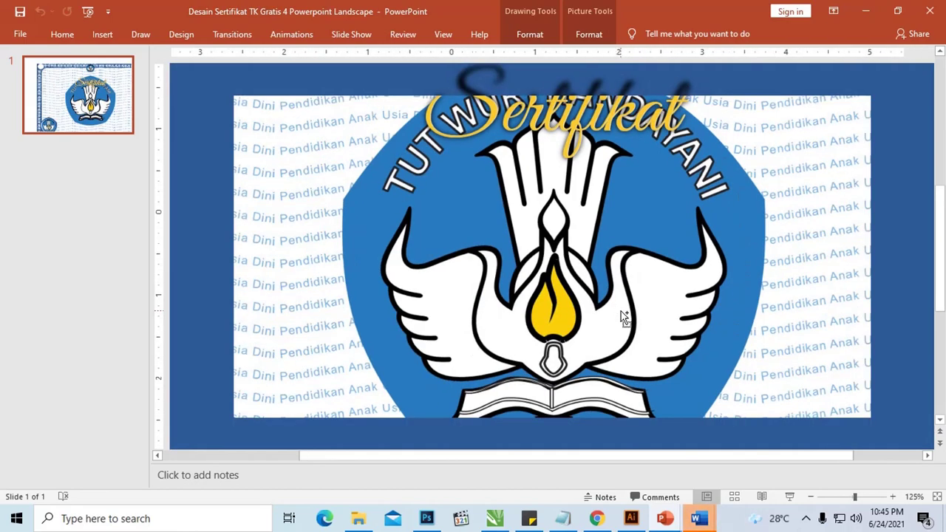
ctrl+scroll(621, 311, down, 4)
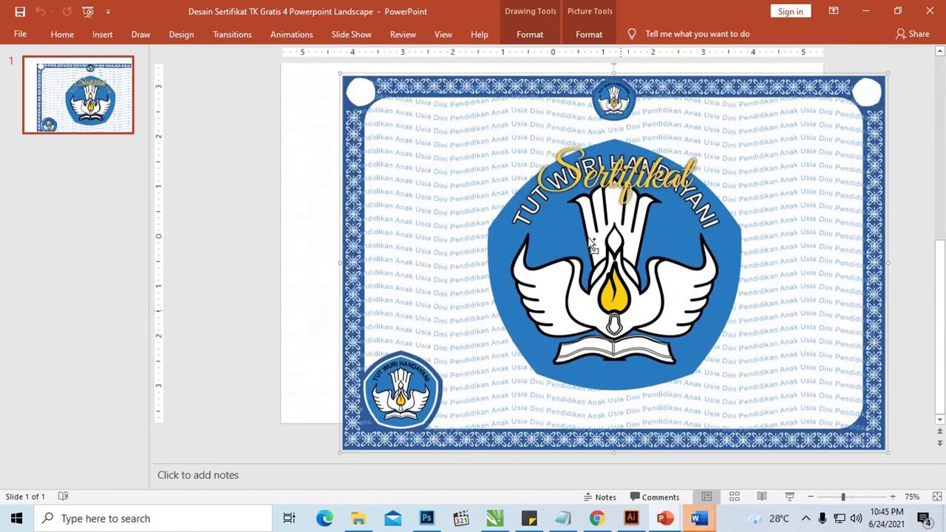
ctrl+scroll(591, 243, down, 1)
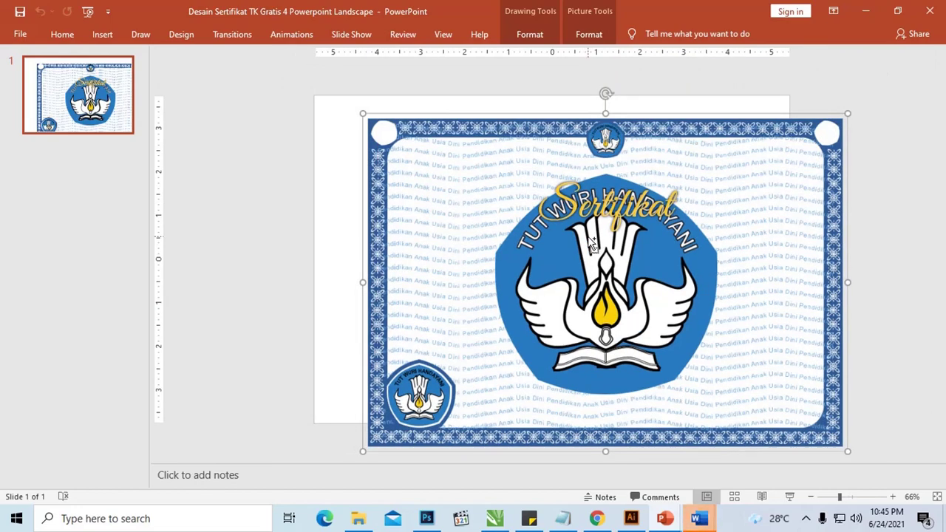
key(ctrl+z)
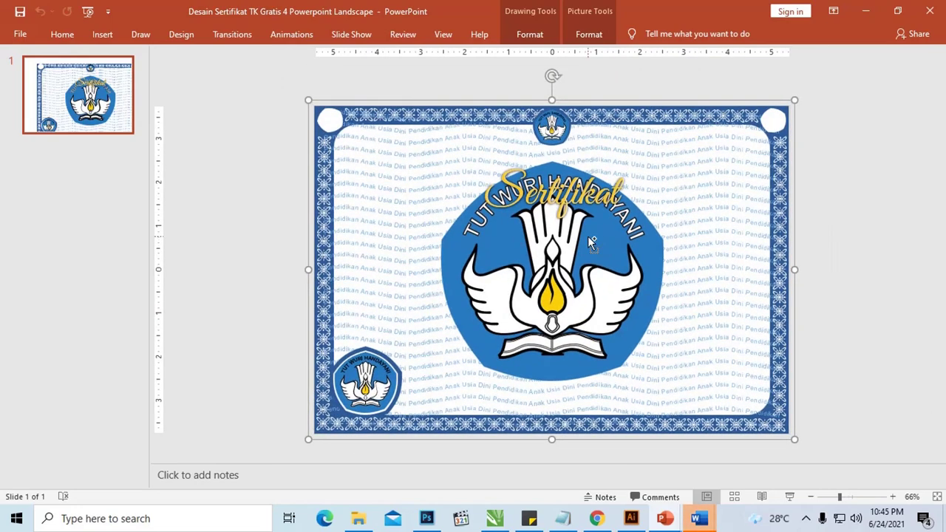
key(ctrl+z)
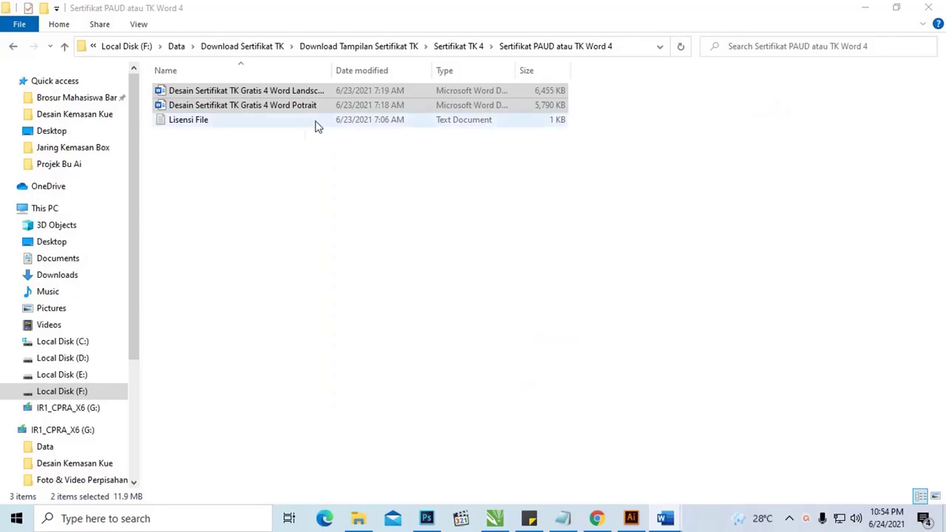
Step: Open the Potrait Word certificate, maximise its window, and scroll through it to the signature
double_click(332, 71)
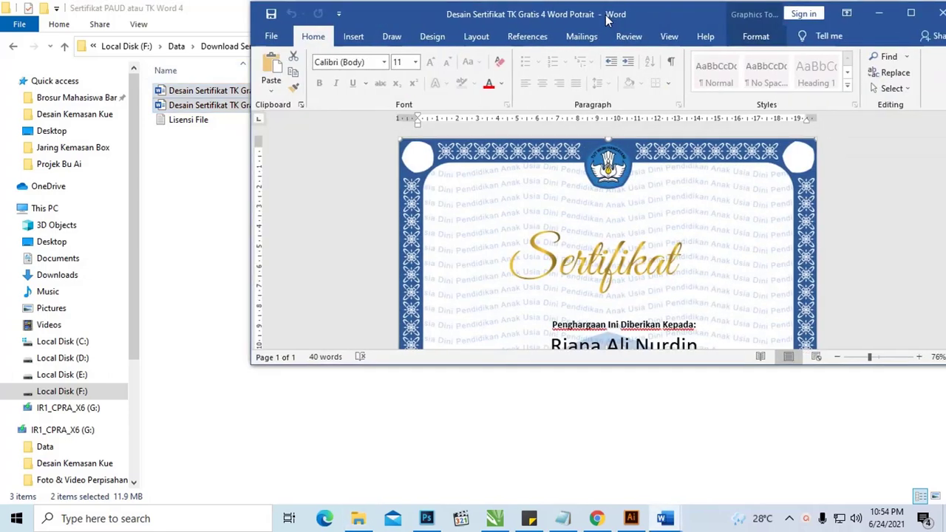
drag(612, 15, 429, 57)
double_click(429, 58)
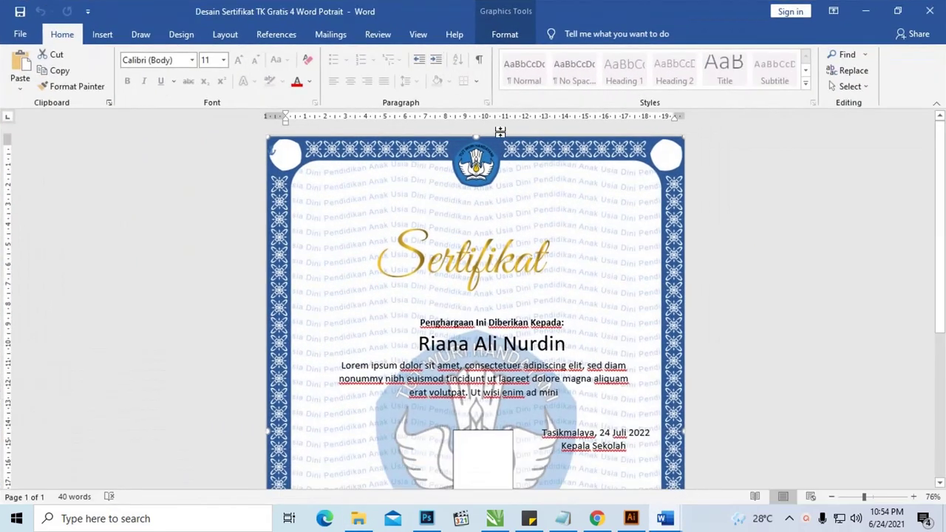
scroll(493, 138, down, 3)
scroll(494, 138, down, 3)
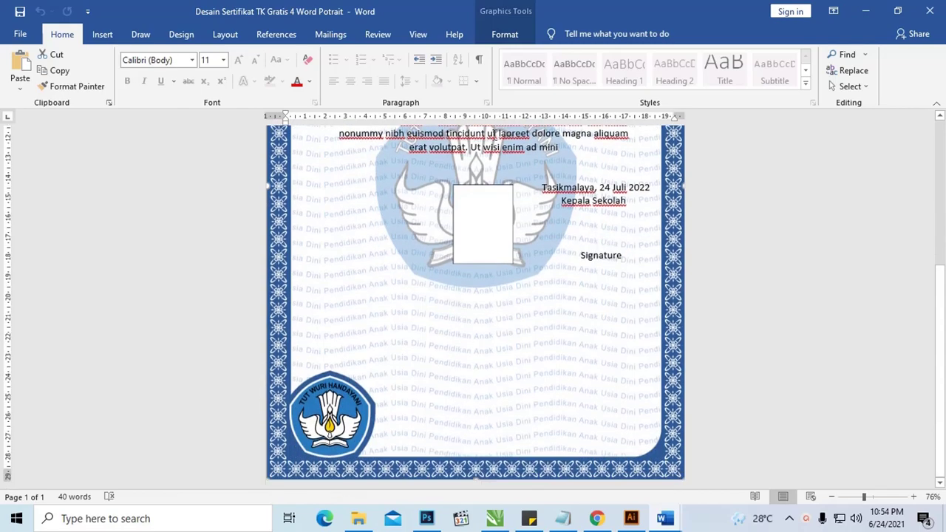
scroll(506, 173, up, 4)
scroll(505, 172, up, 2)
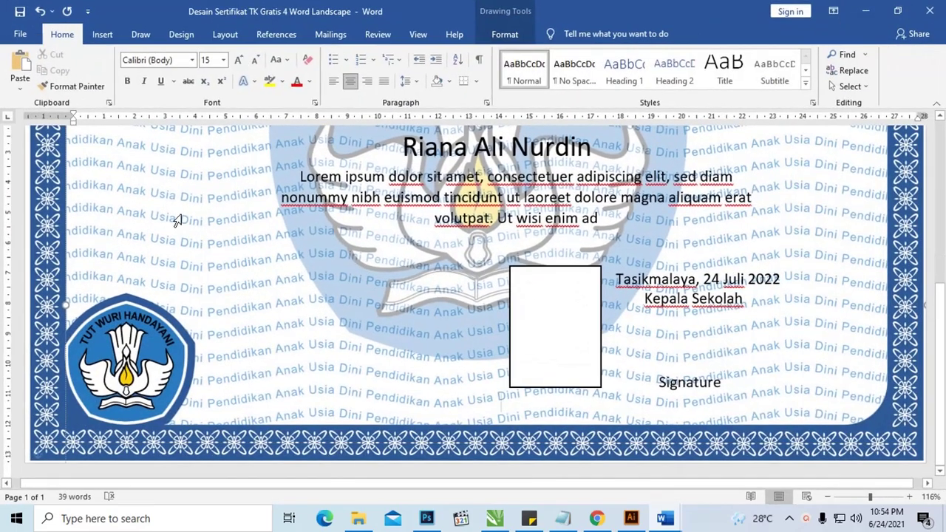
click(177, 220)
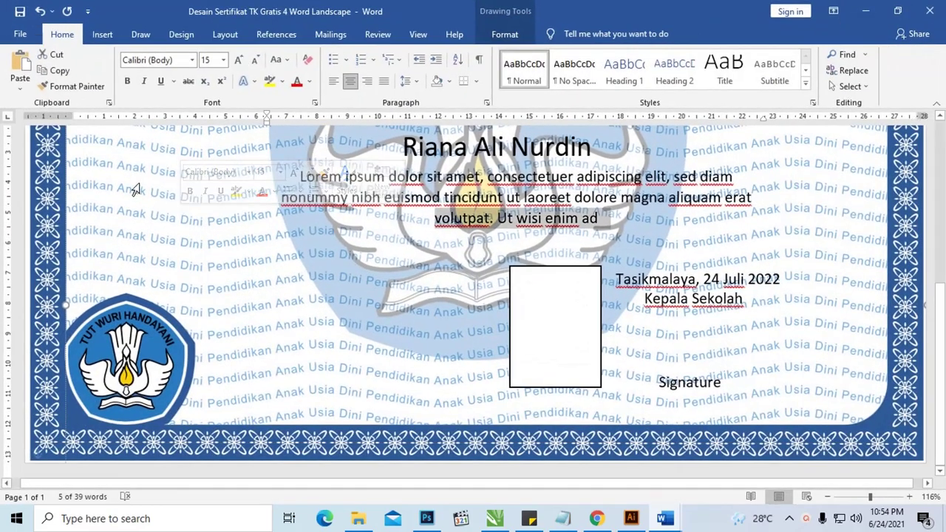
click(130, 181)
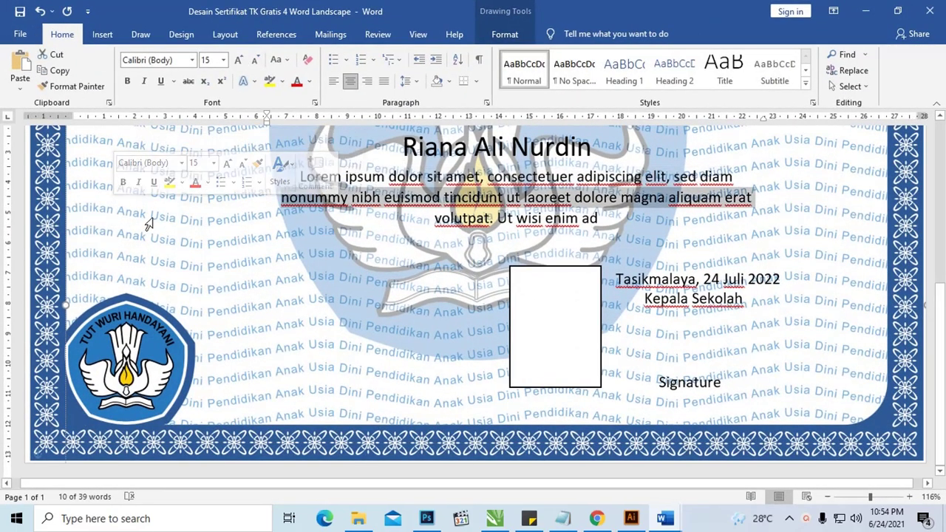
ctrl+scroll(111, 212, down, 4)
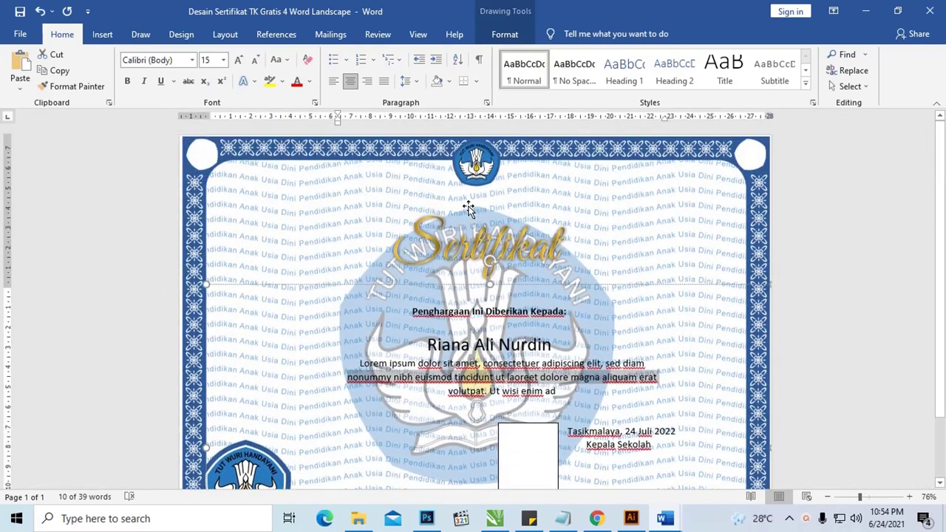
ctrl+scroll(470, 198, up, 20)
ctrl+scroll(473, 193, up, 5)
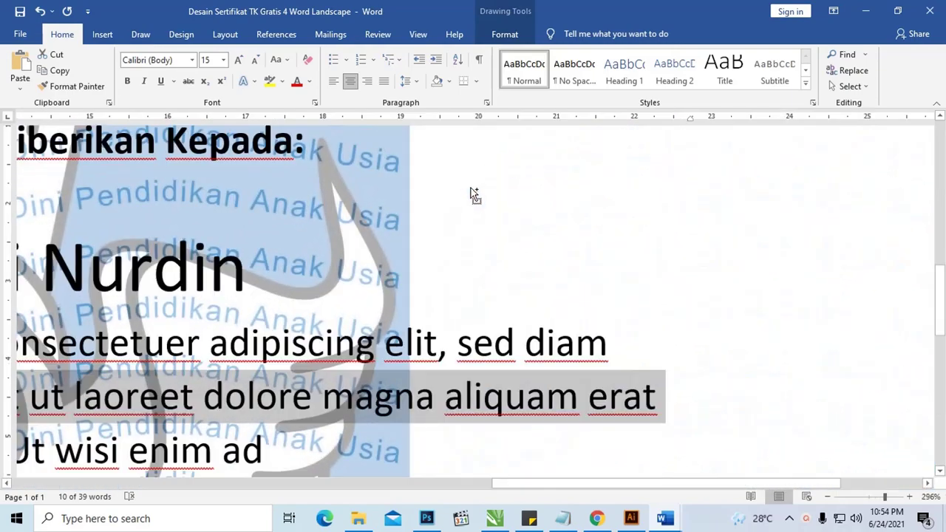
ctrl+scroll(488, 207, up, 2)
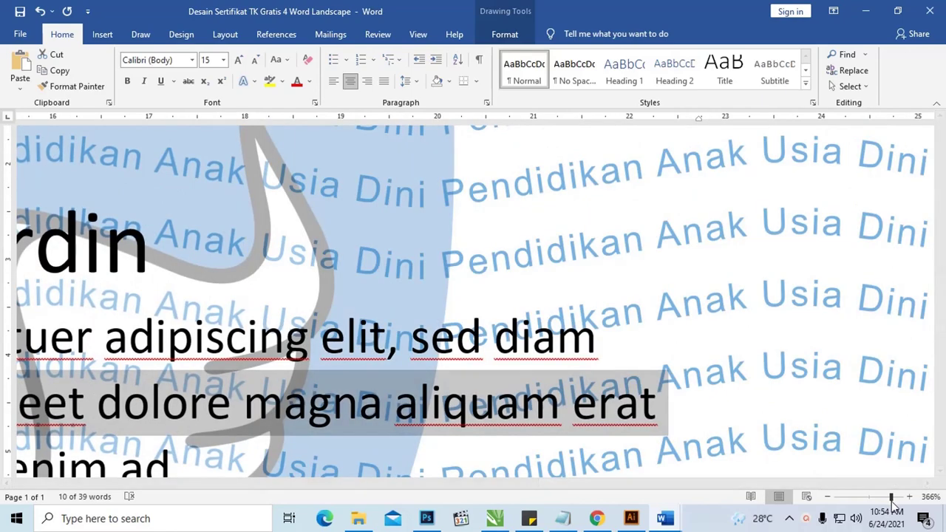
drag(890, 496, 928, 500)
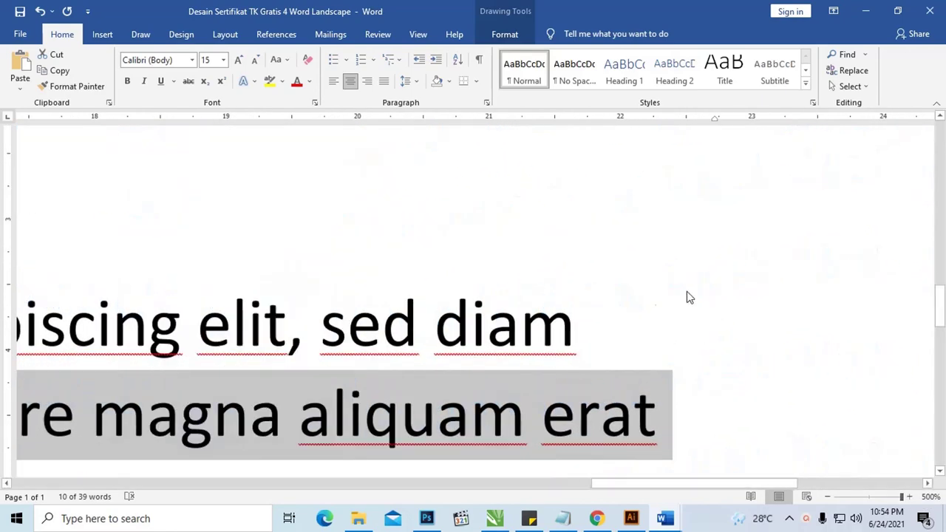
ctrl+scroll(667, 323, down, 9)
ctrl+scroll(668, 323, down, 3)
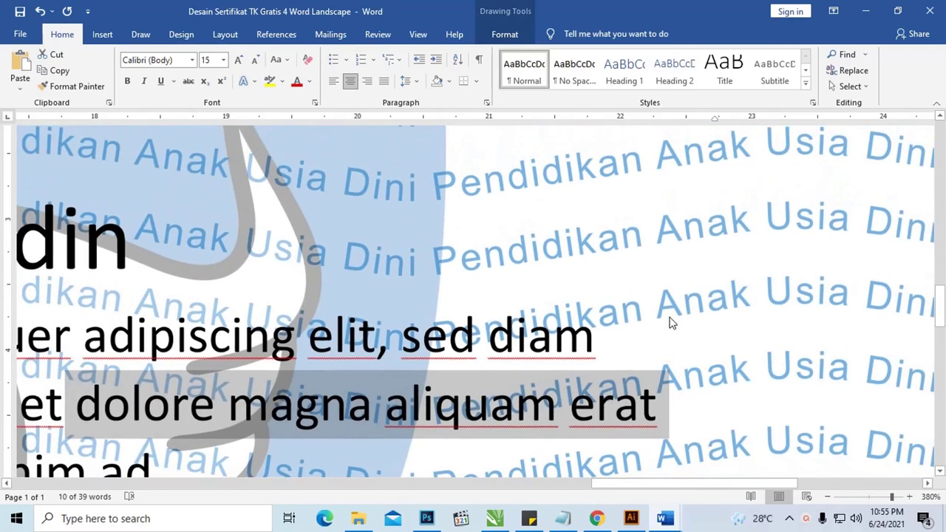
ctrl+scroll(671, 323, down, 7)
ctrl+scroll(673, 323, down, 7)
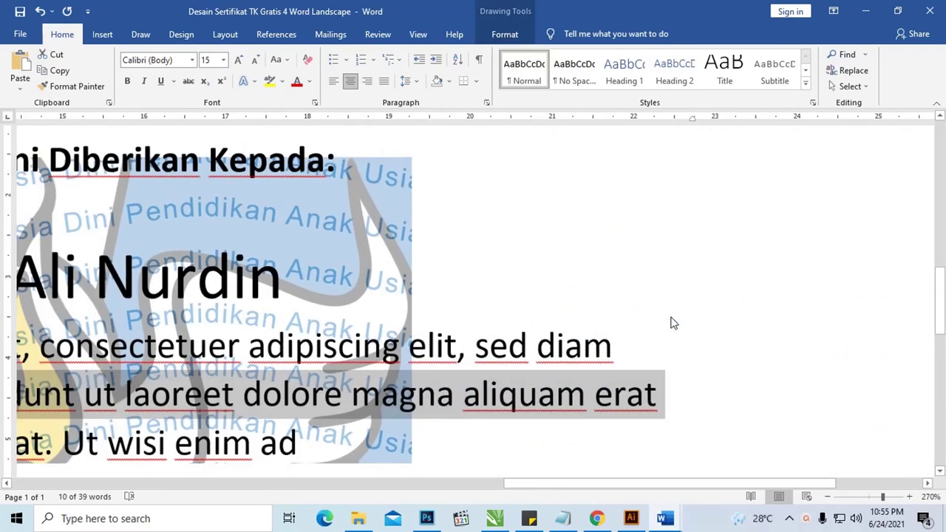
ctrl+scroll(672, 323, down, 2)
ctrl+scroll(672, 323, down, 2)
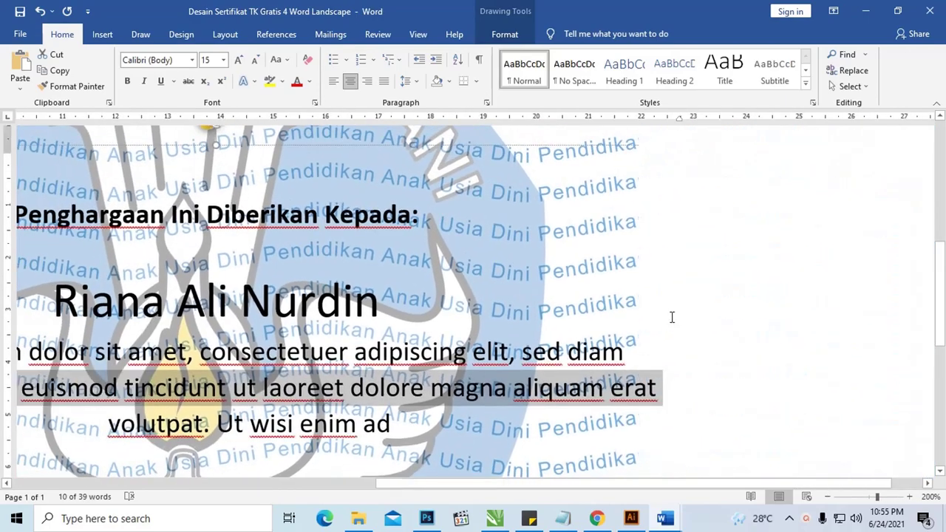
ctrl+scroll(672, 317, down, 6)
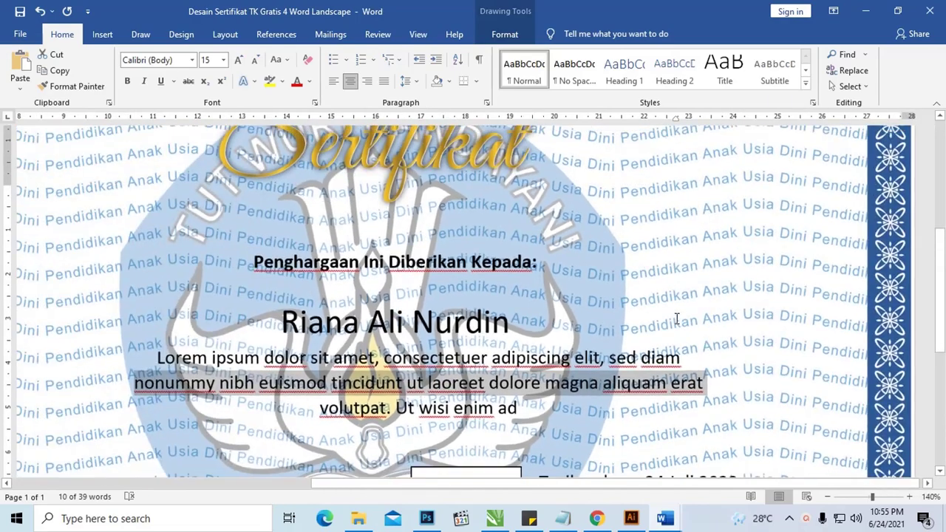
ctrl+scroll(676, 317, down, 3)
ctrl+scroll(676, 318, down, 3)
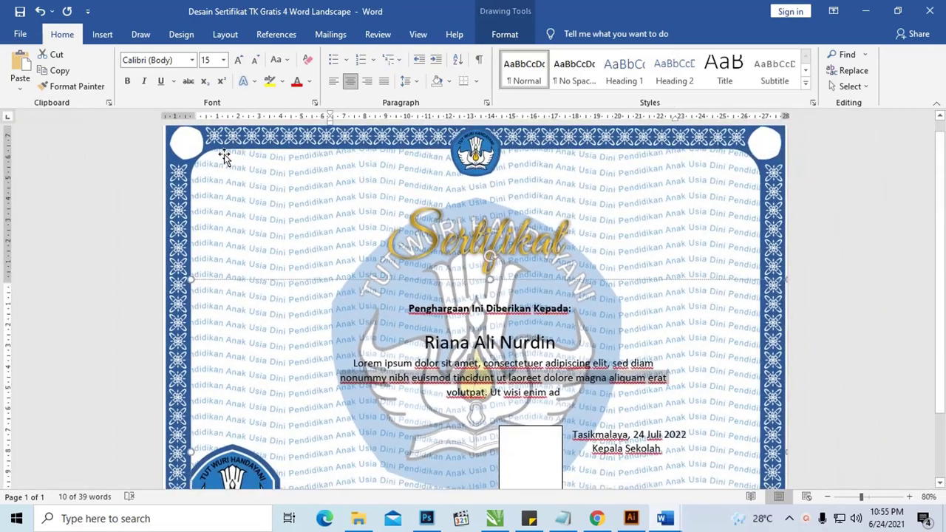
scroll(281, 148, up, 1)
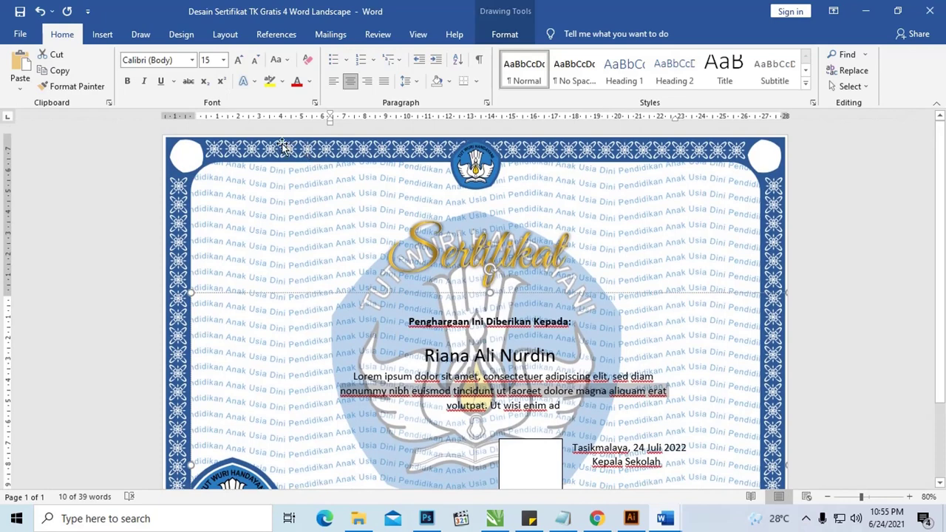
Step: Select the border picture and check the paper size list under Layout
click(283, 145)
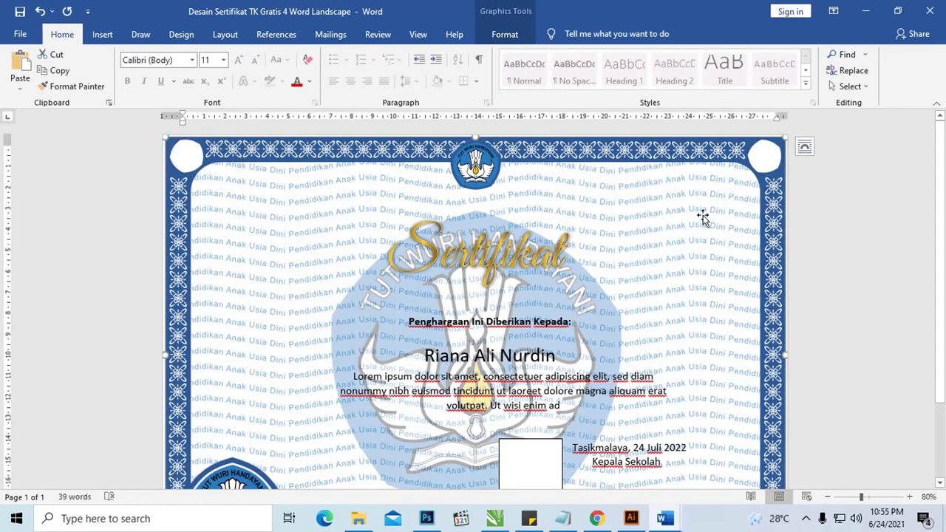
click(326, 33)
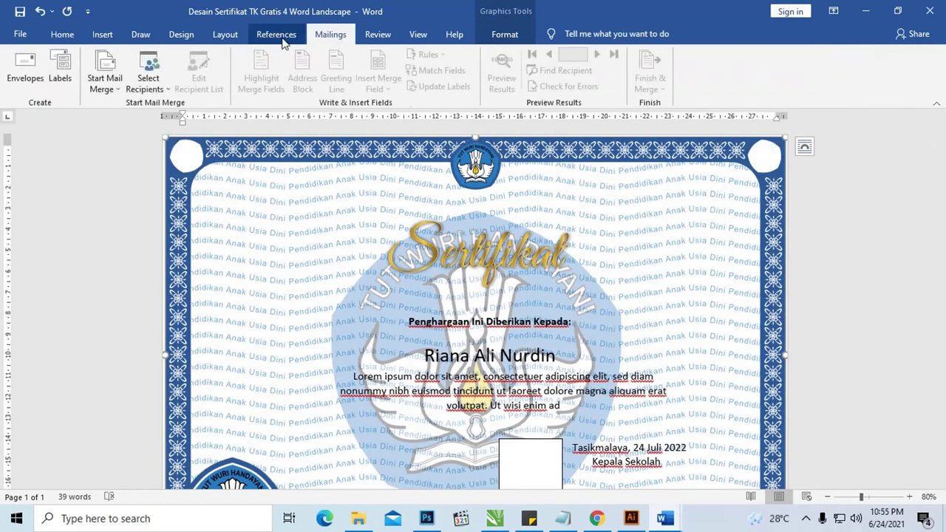
click(221, 37)
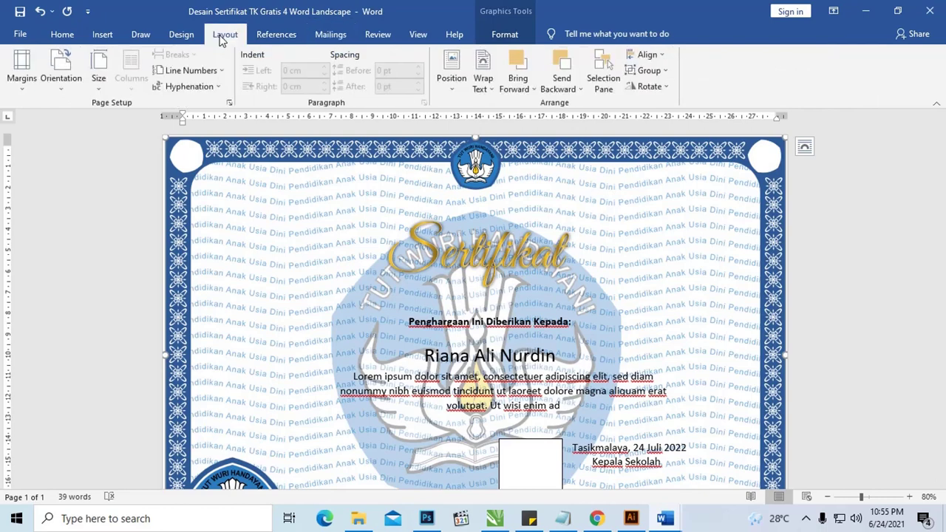
click(95, 91)
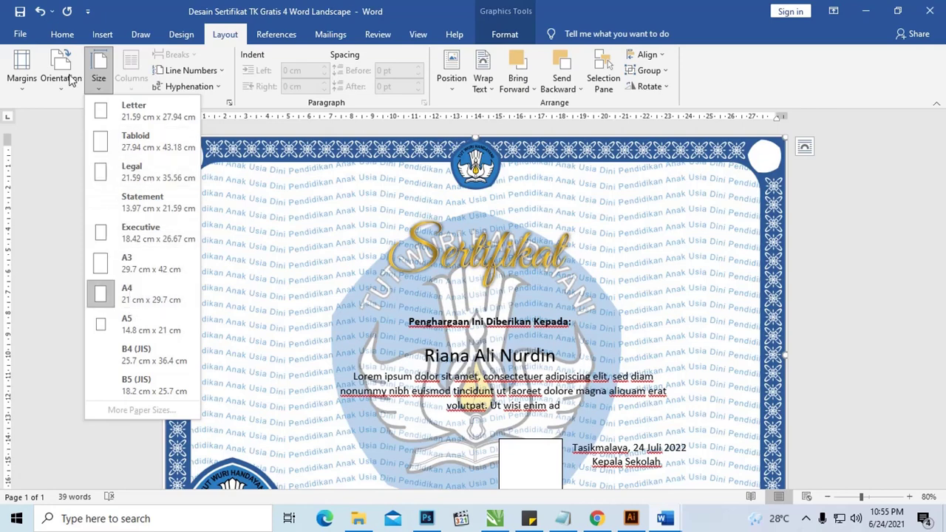
Step: Review the Margins presets, leaving the existing margins unchanged, and deselect the picture
click(19, 80)
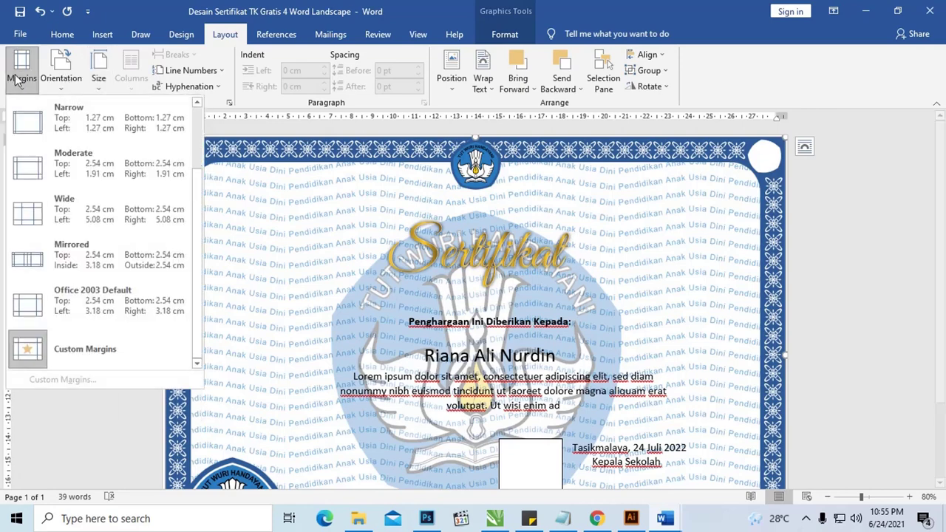
click(96, 354)
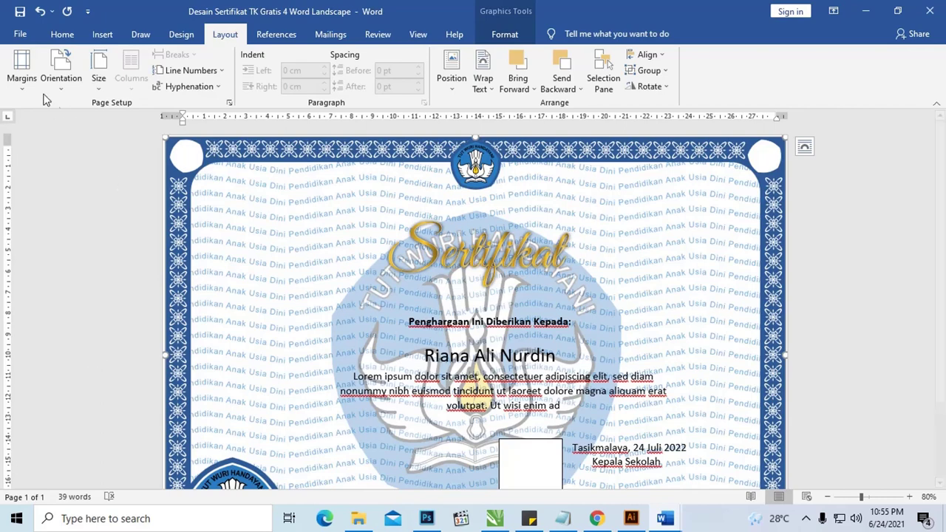
click(21, 73)
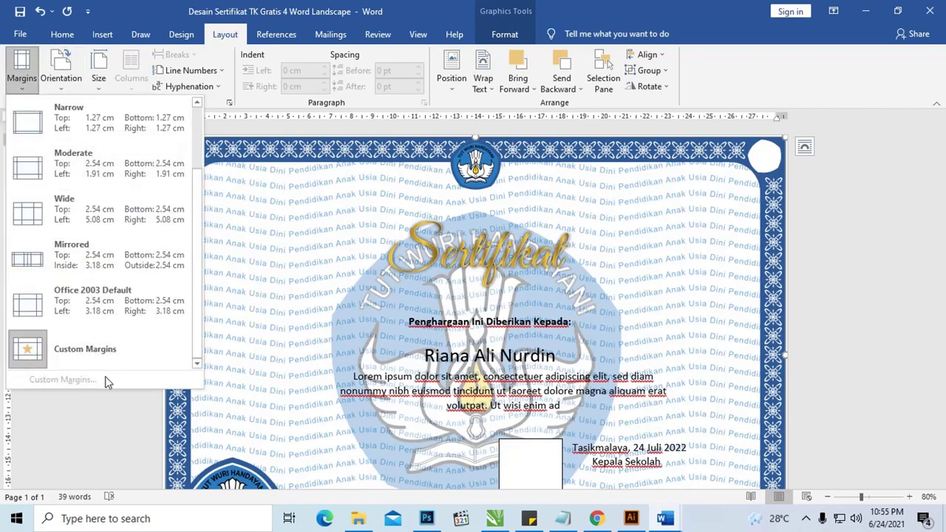
click(845, 185)
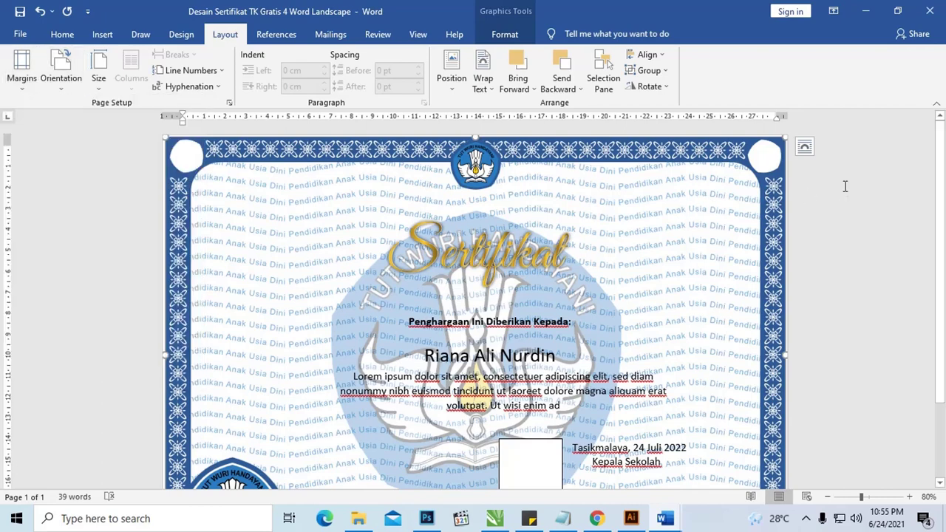
click(22, 74)
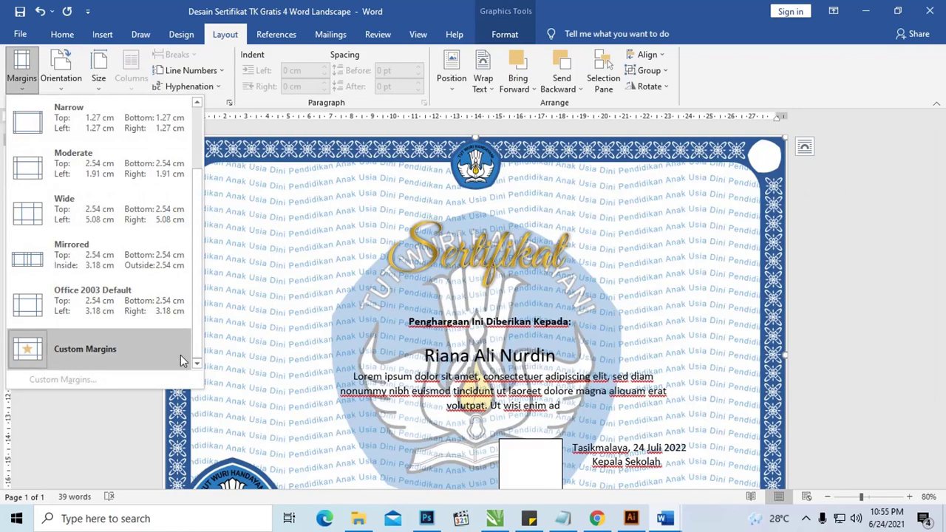
click(803, 170)
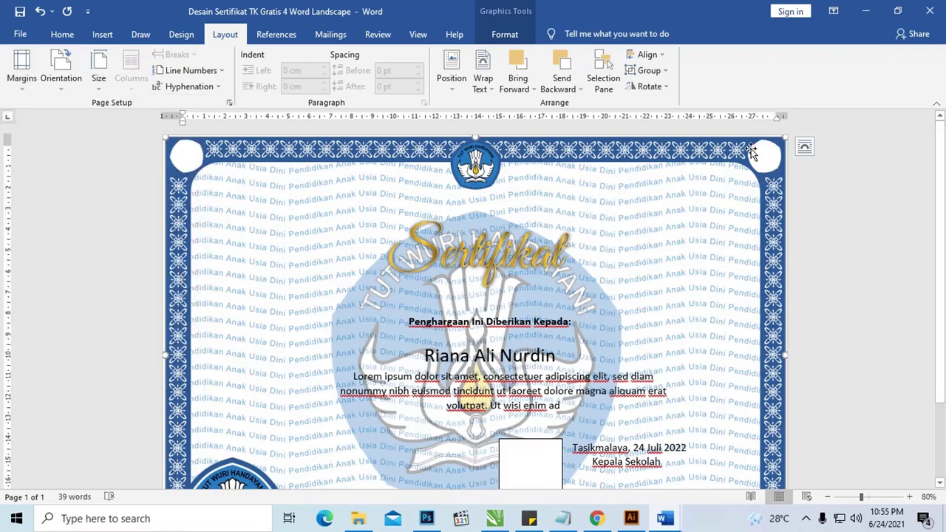
key(Escape)
scroll(747, 139, down, 3)
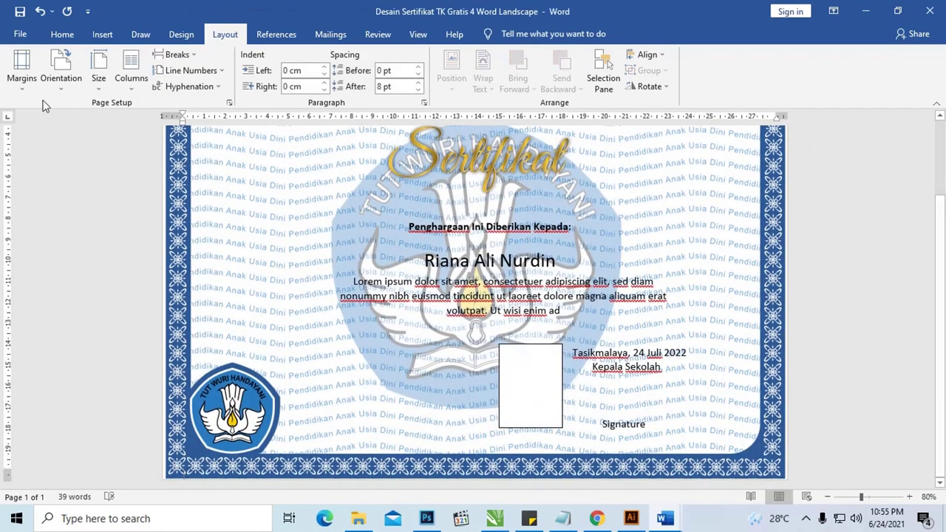
Step: Open Custom Margins in Page Setup and cancel without changing the margins
click(36, 85)
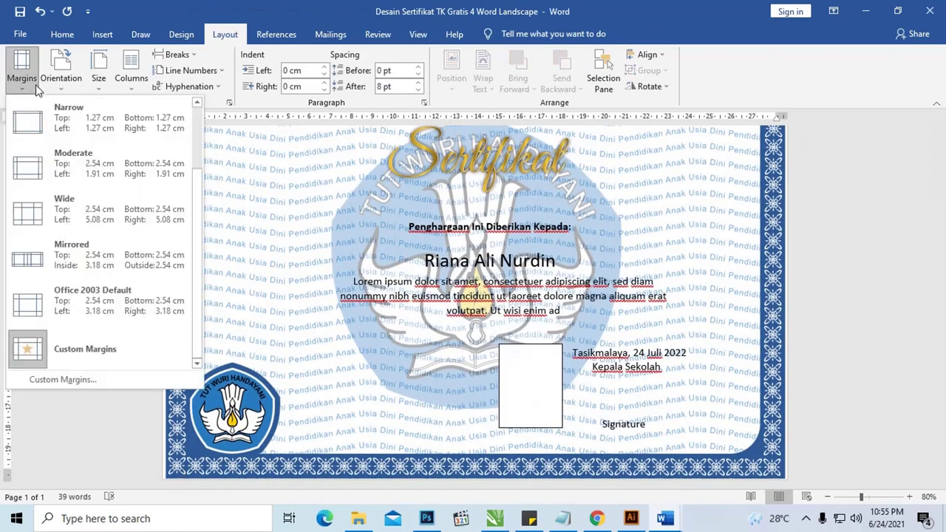
click(96, 380)
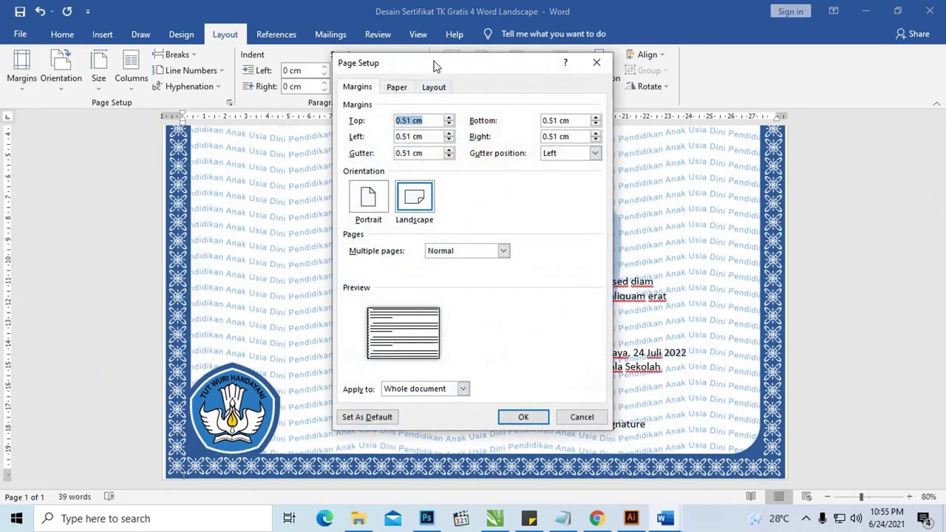
drag(436, 67, 401, 81)
click(374, 135)
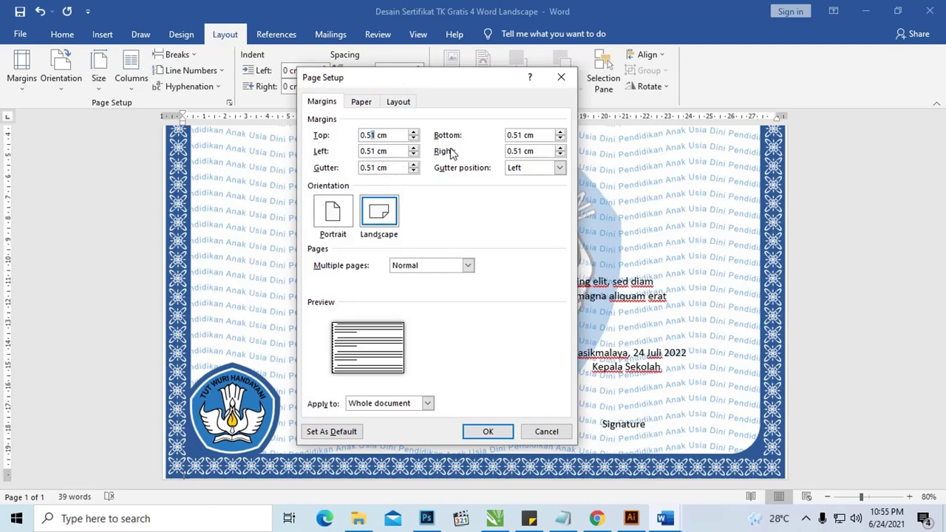
click(538, 432)
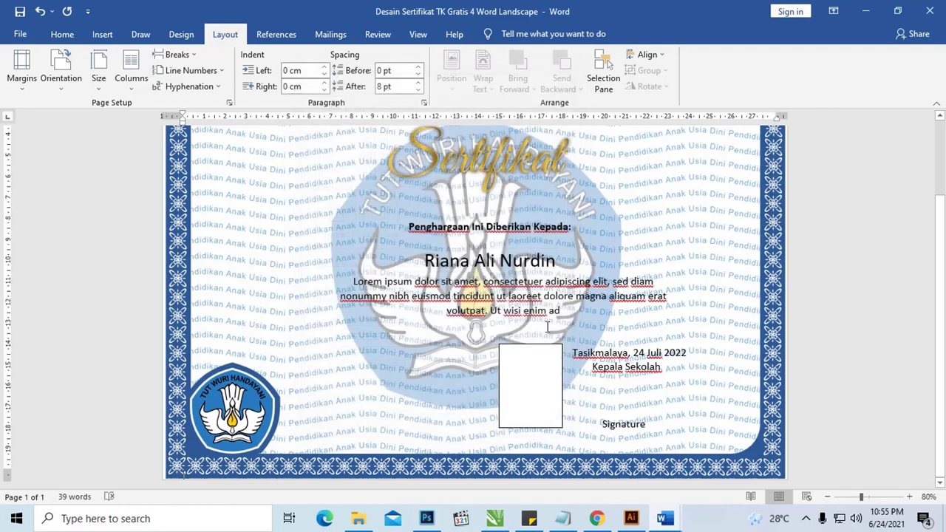
ctrl+scroll(547, 327, down, 1)
ctrl+scroll(538, 318, down, 1)
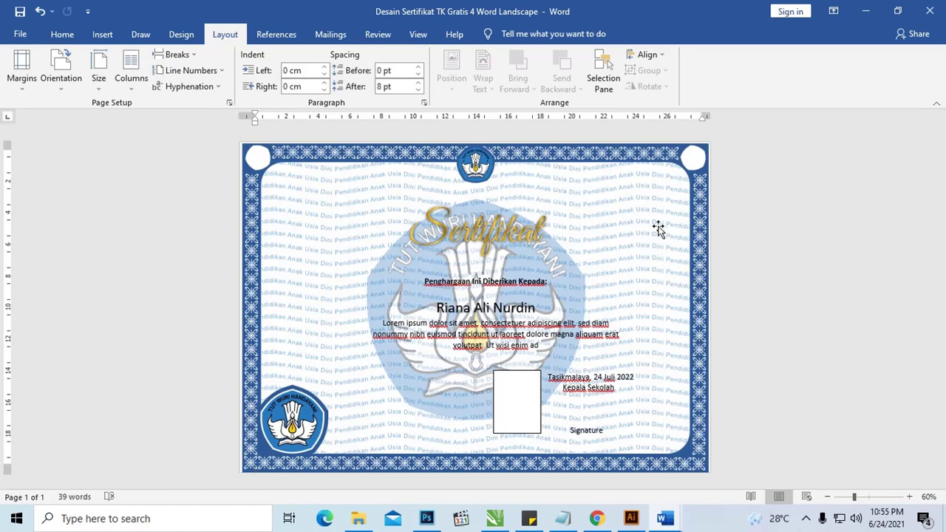
Step: Close the Landscape document, answering the save prompt, then close the Potrait document
click(930, 12)
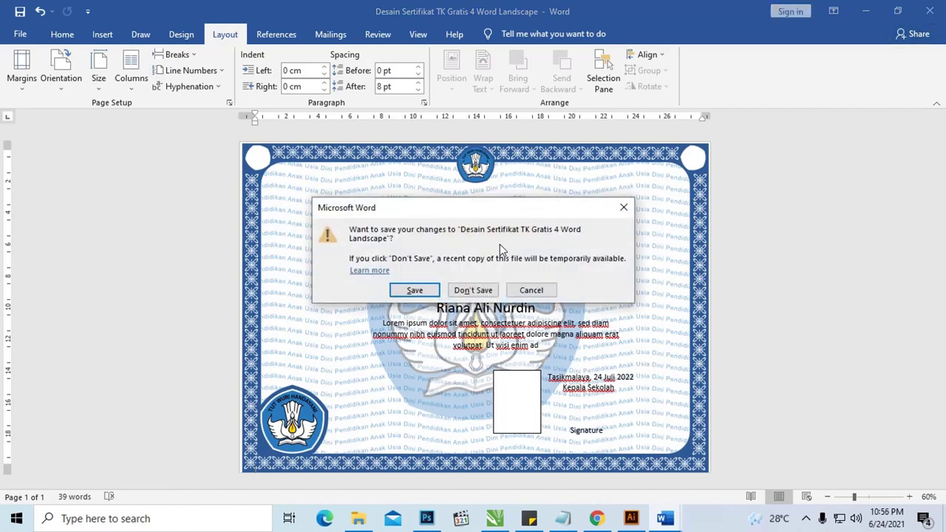
click(473, 289)
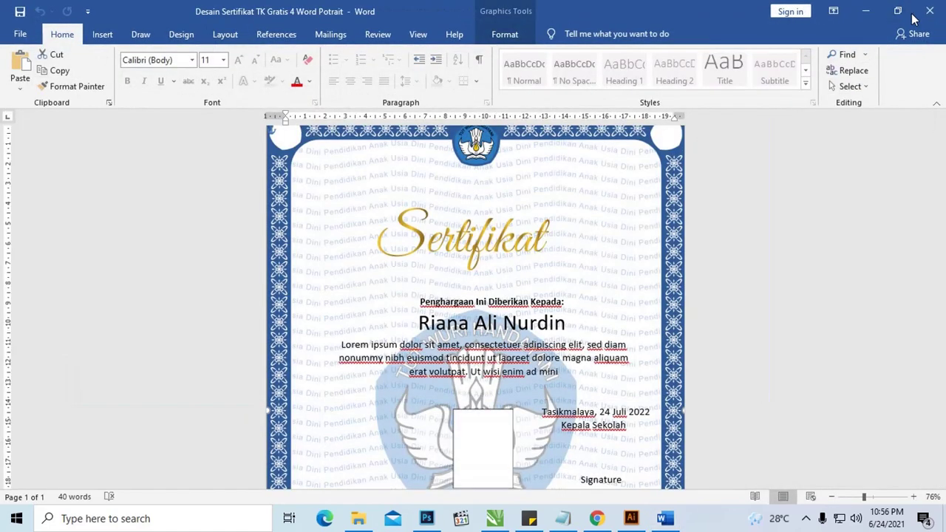
click(929, 12)
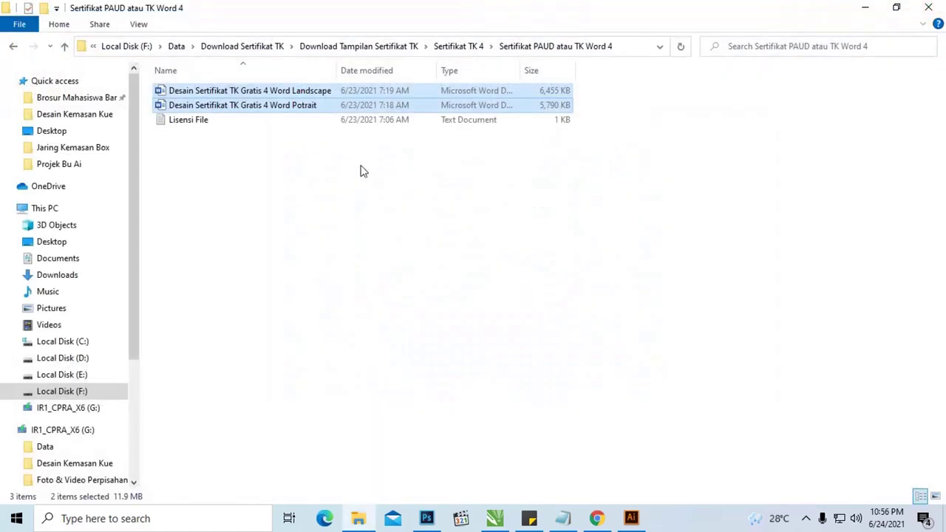
Step: Go up to Download Tampilan Sertifikat TK via the breadcrumb, leaving no folders selected
click(362, 172)
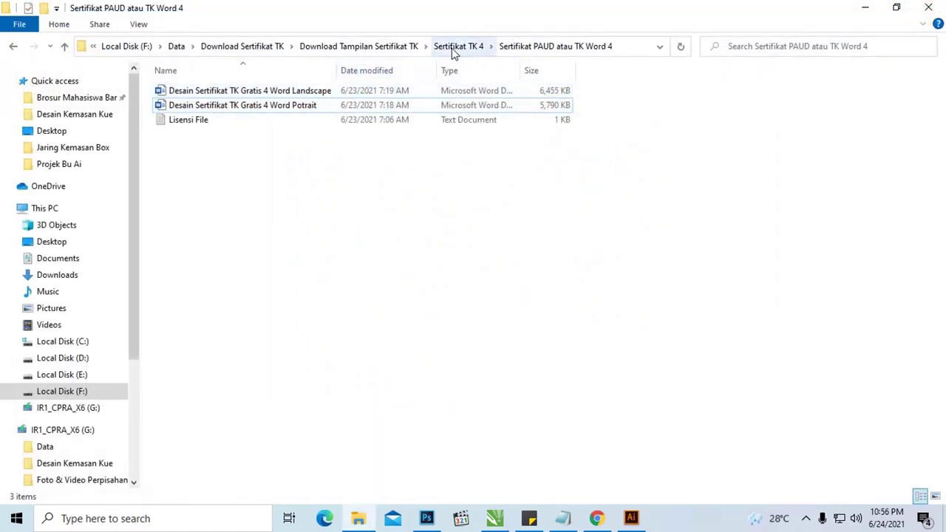
click(407, 50)
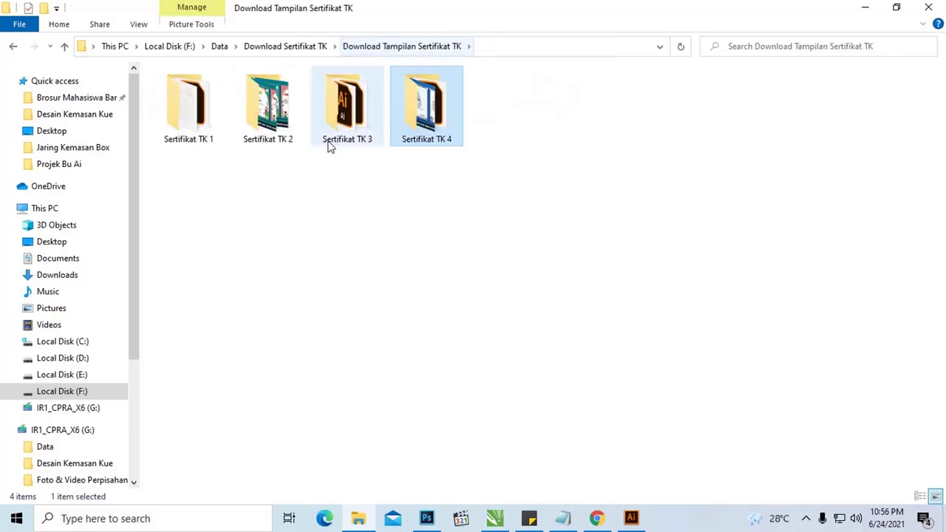
drag(369, 154, 273, 134)
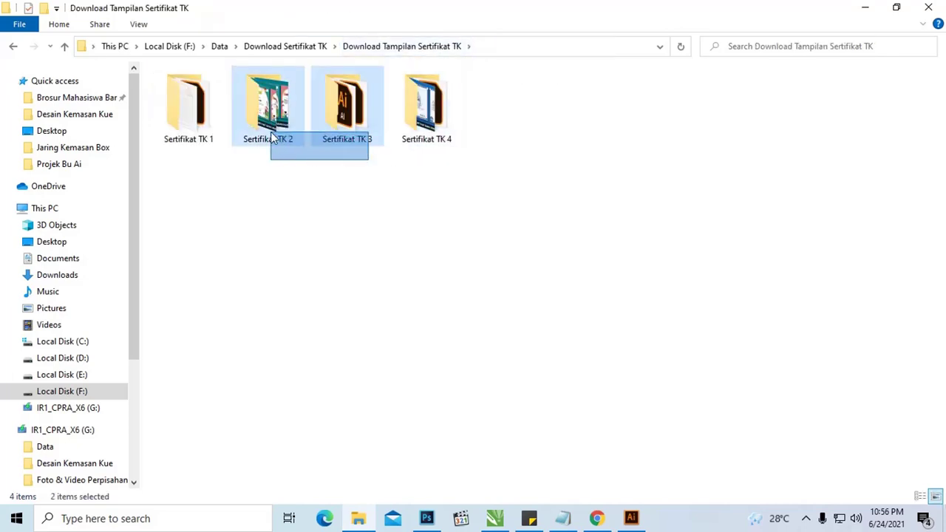
click(331, 189)
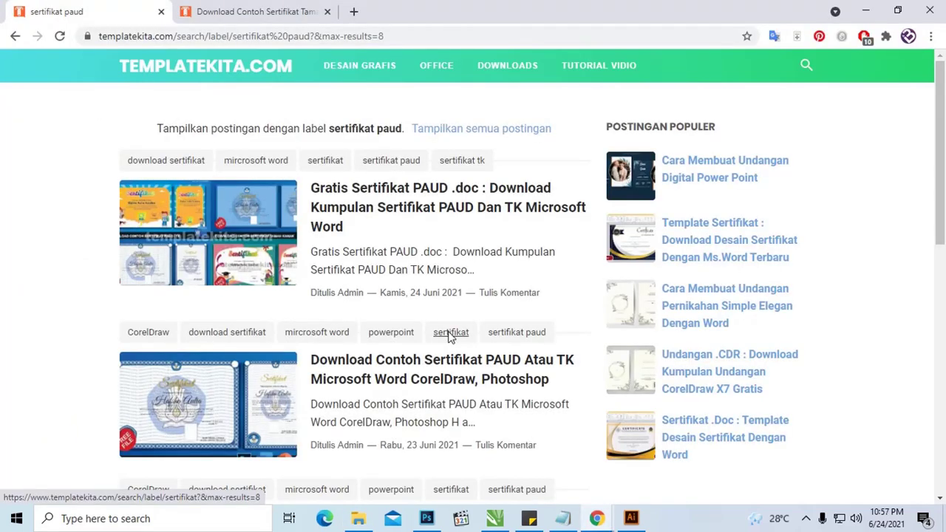
Step: Open the Download Contoh Sertifikat PAUD Atau TK article from the sertifikat paud label page
scroll(537, 321, down, 3)
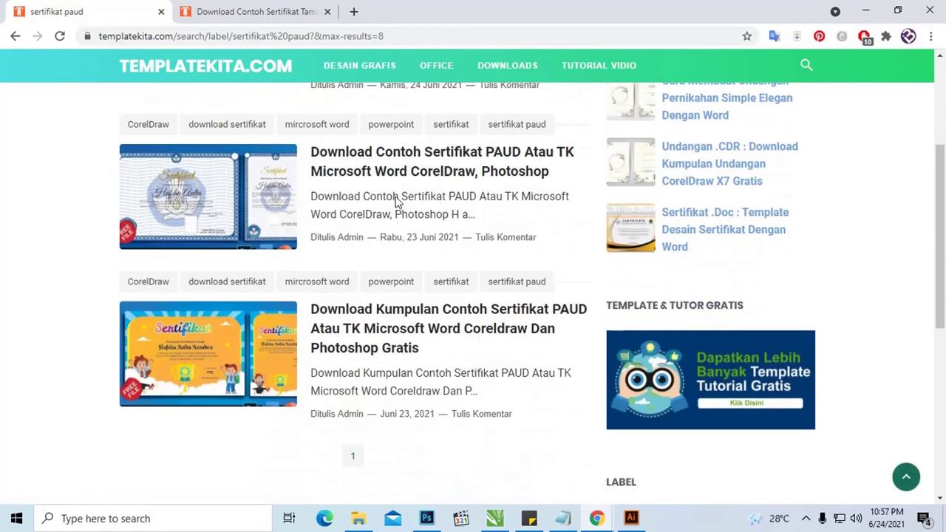
click(389, 159)
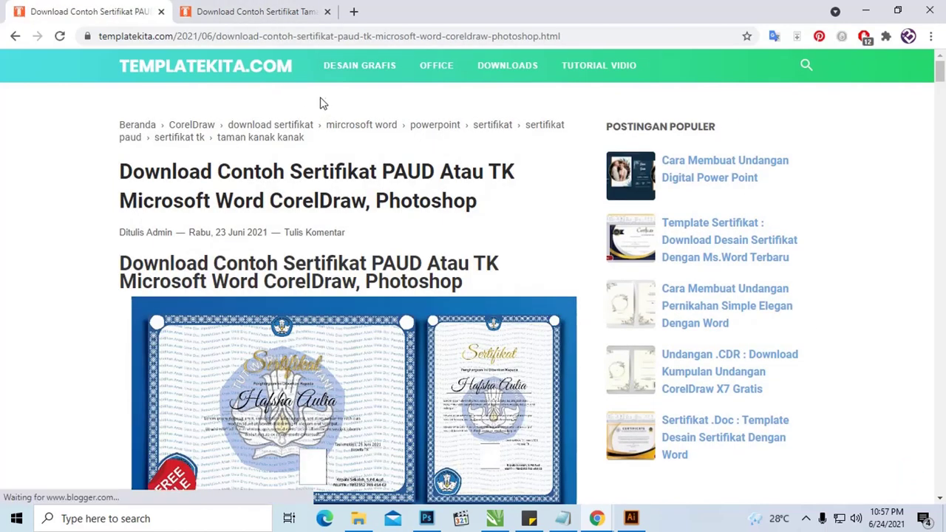
scroll(329, 101, down, 2)
scroll(359, 210, up, 2)
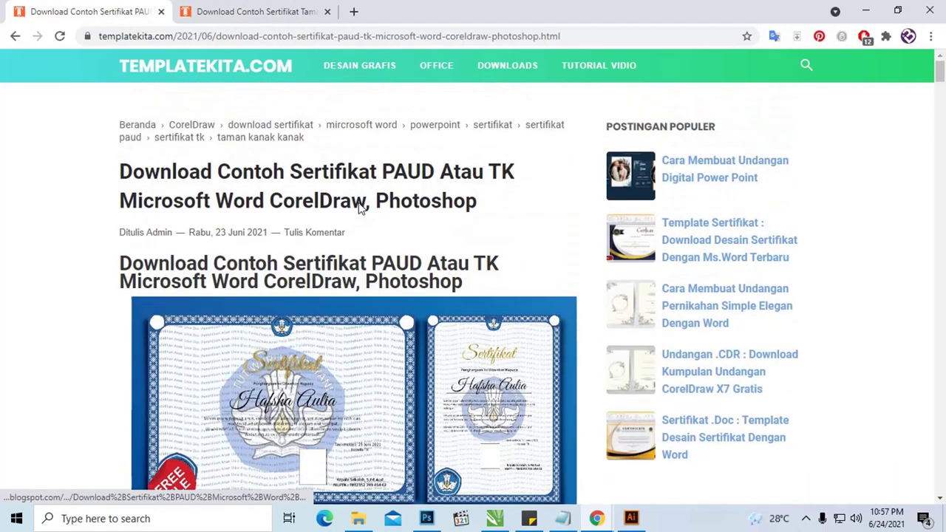
Step: Read down the article's template sections to the download buttons, then switch to the other certificate tab
scroll(356, 204, down, 4)
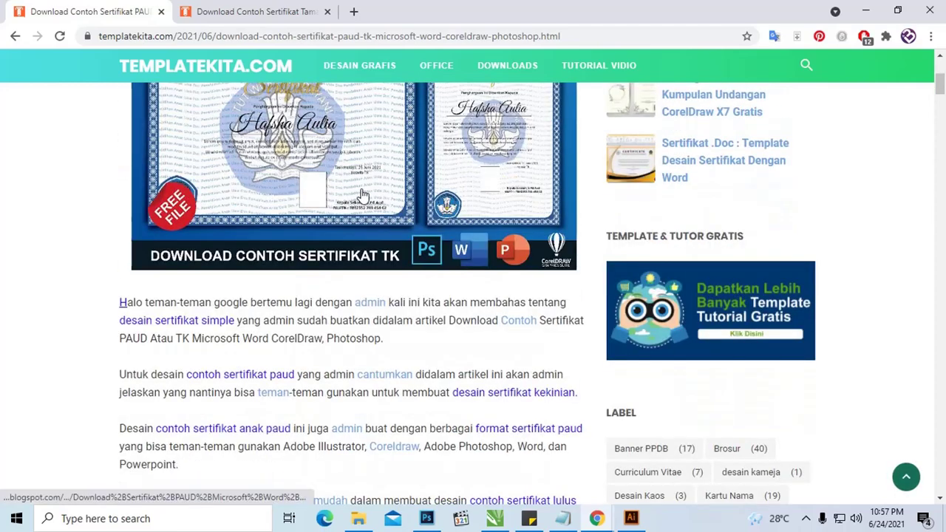
scroll(358, 189, down, 4)
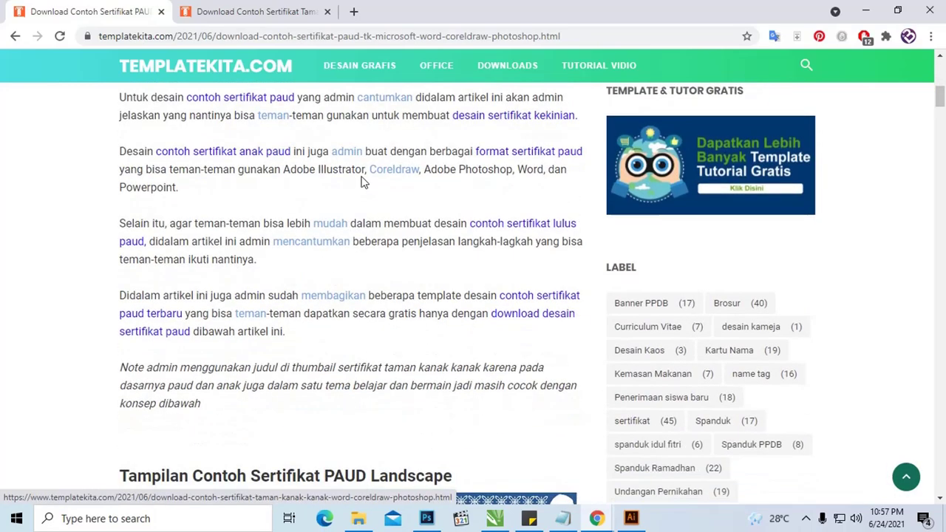
scroll(363, 179, up, 1)
scroll(363, 179, down, 8)
scroll(354, 180, down, 6)
scroll(352, 179, down, 6)
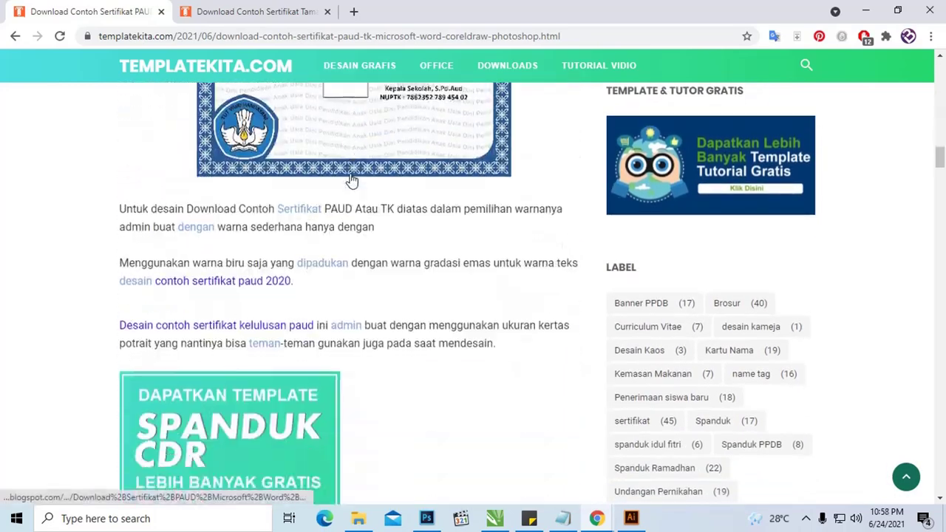
scroll(351, 181, down, 7)
scroll(352, 183, down, 6)
scroll(352, 187, down, 4)
scroll(243, 258, up, 1)
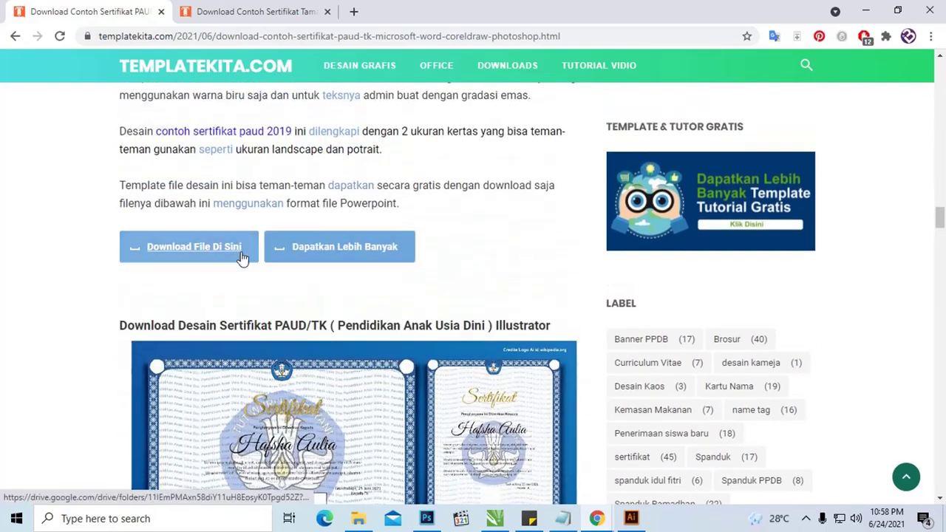
scroll(310, 251, down, 4)
scroll(316, 233, down, 3)
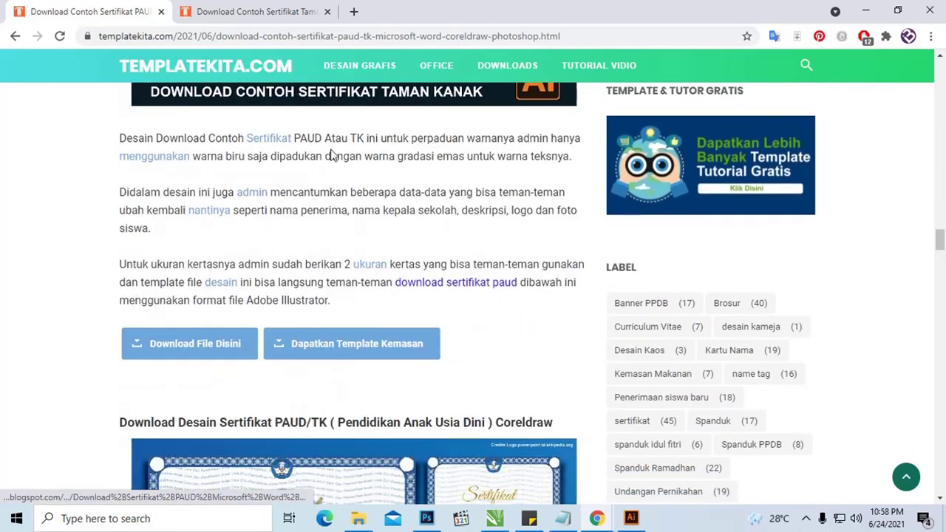
click(244, 11)
Step: Scroll the Sertifikat Taman Kanak-Kanak post past PowerPoint, Illustrator, CorelDraw and Word sections to Photoshop
scroll(347, 270, down, 2)
scroll(347, 258, down, 1)
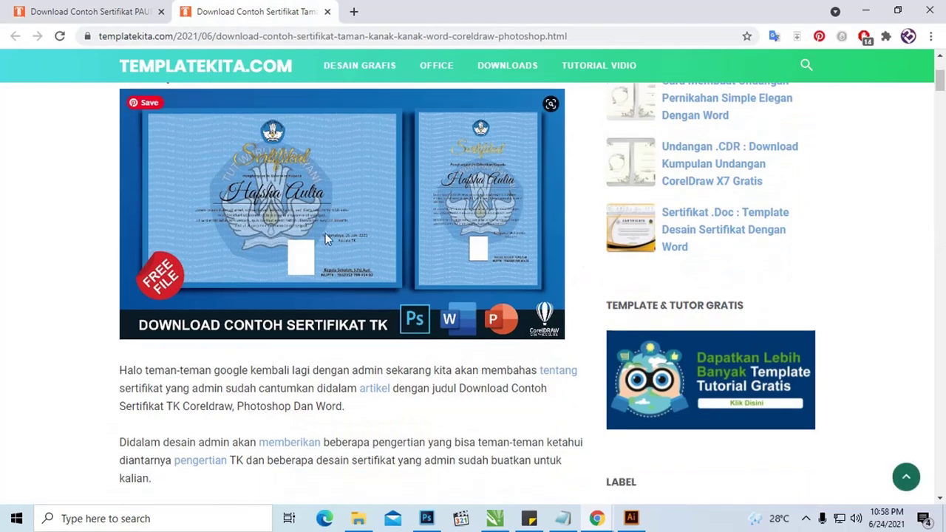
scroll(342, 243, down, 4)
scroll(344, 243, down, 4)
scroll(345, 245, down, 4)
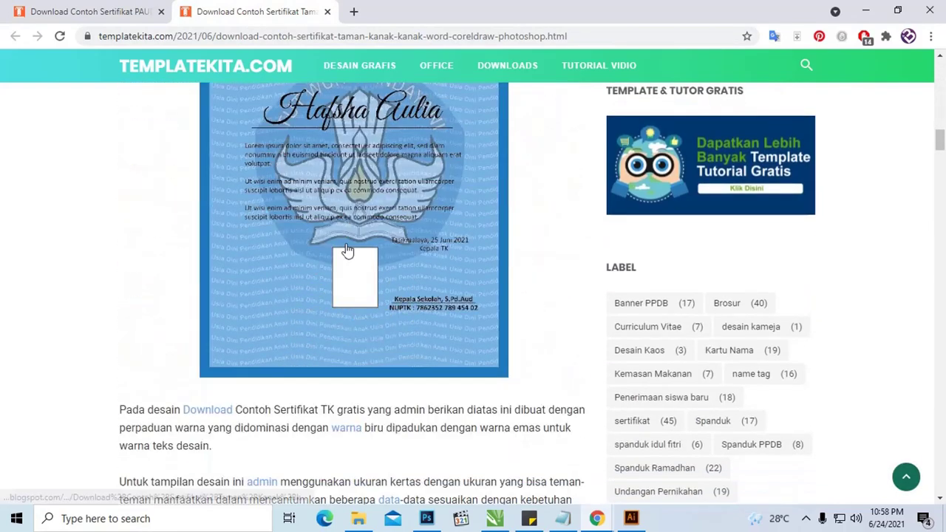
scroll(344, 244, down, 4)
scroll(341, 239, down, 5)
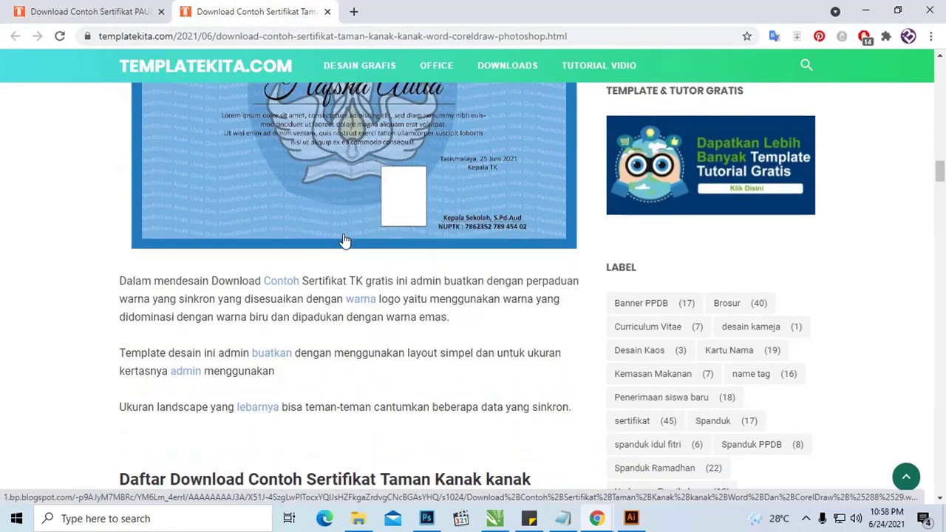
scroll(325, 273, down, 1)
scroll(323, 288, down, 2)
scroll(337, 274, down, 5)
scroll(280, 296, down, 1)
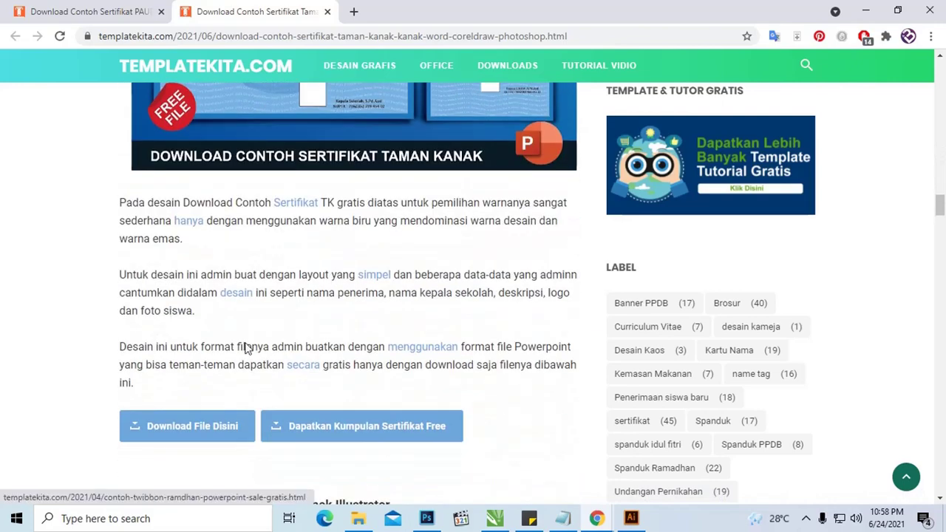
scroll(247, 348, down, 2)
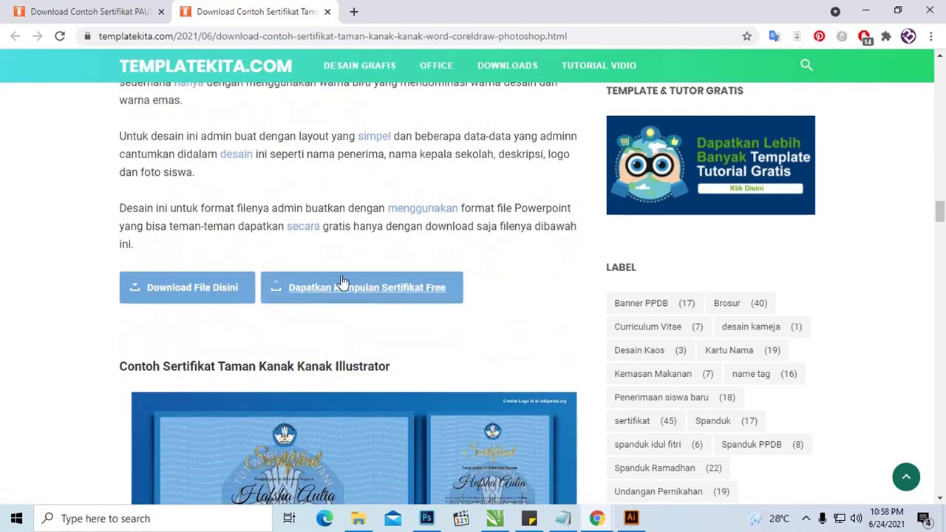
scroll(311, 288, down, 3)
scroll(348, 277, down, 4)
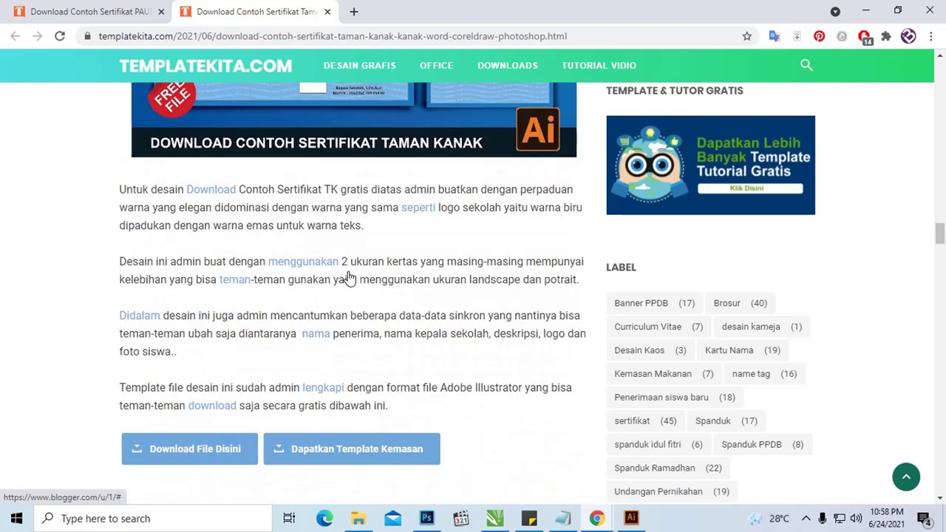
scroll(339, 281, down, 2)
scroll(332, 288, down, 1)
scroll(321, 296, down, 6)
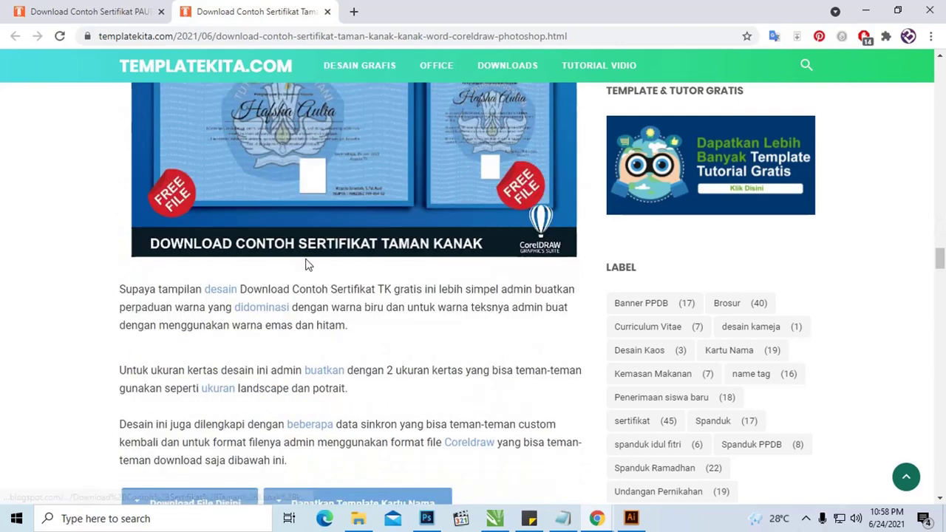
scroll(303, 266, down, 4)
scroll(298, 259, down, 3)
scroll(299, 257, down, 3)
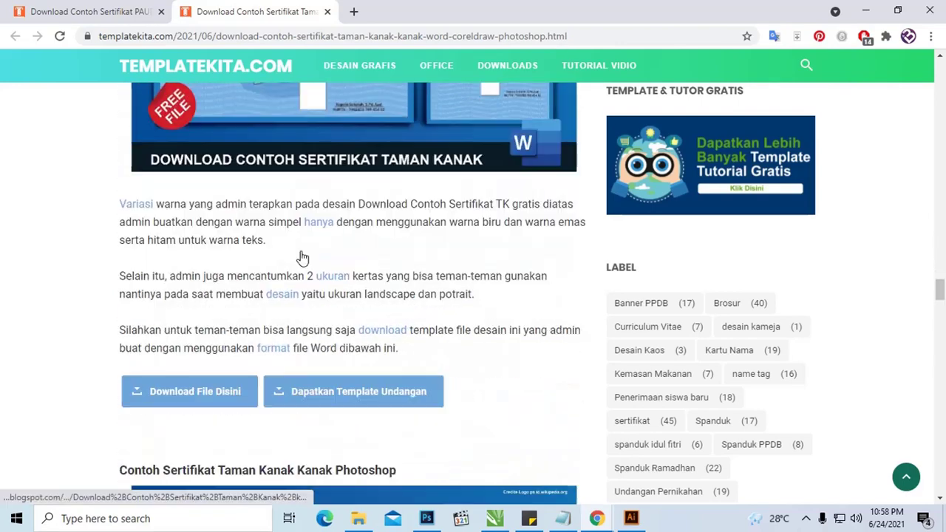
scroll(302, 257, down, 3)
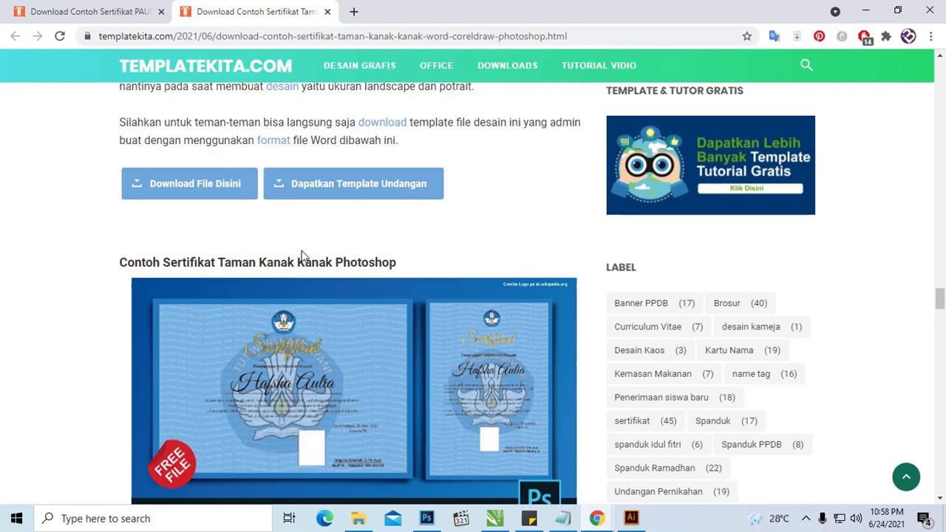